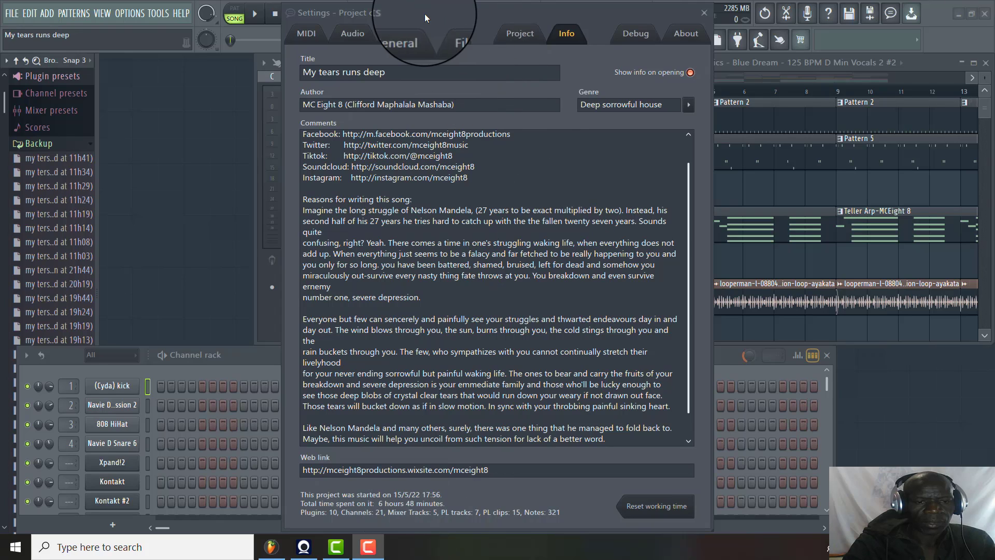
Remove the stray line breaks within the project comments paragraph that begins "Imagine the long struggle of Nelson Mandela"
left_click(469, 15)
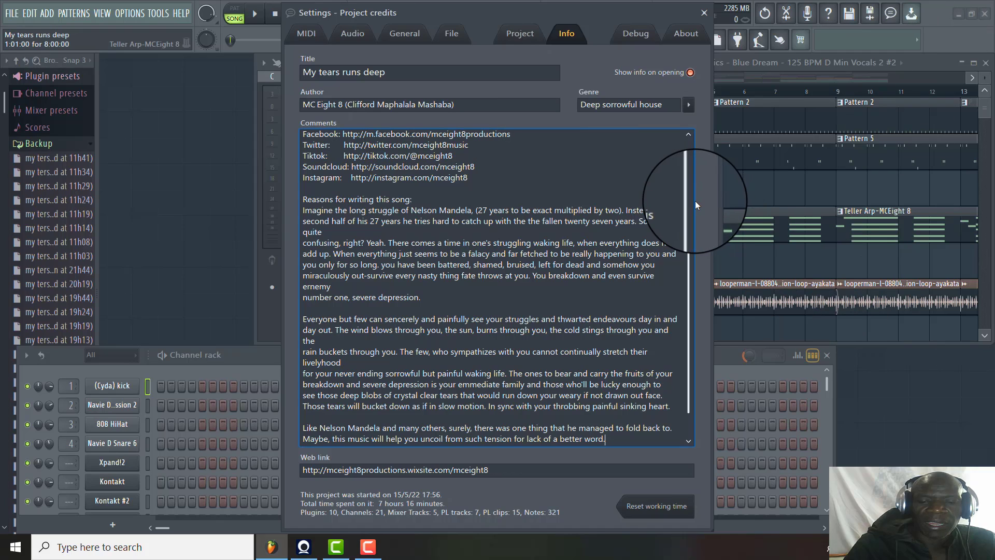
scroll(687, 187, "up", 2)
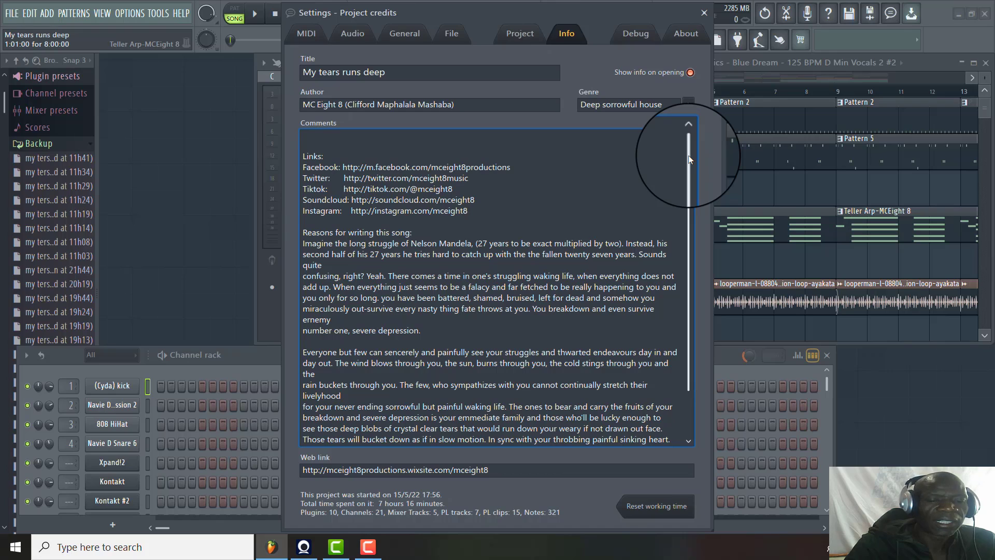
left_click_drag(688, 155, 720, 322)
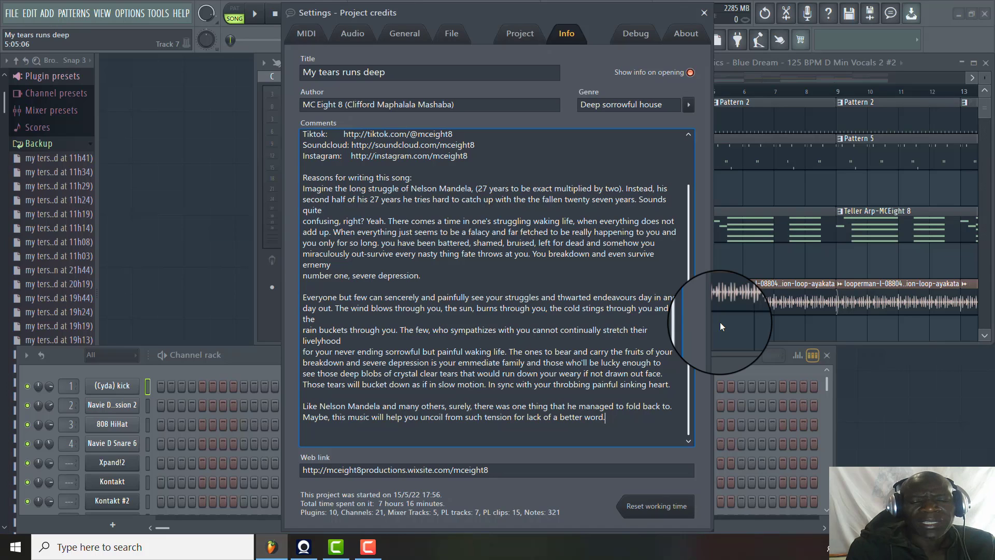
left_click(333, 264)
key("Delete")
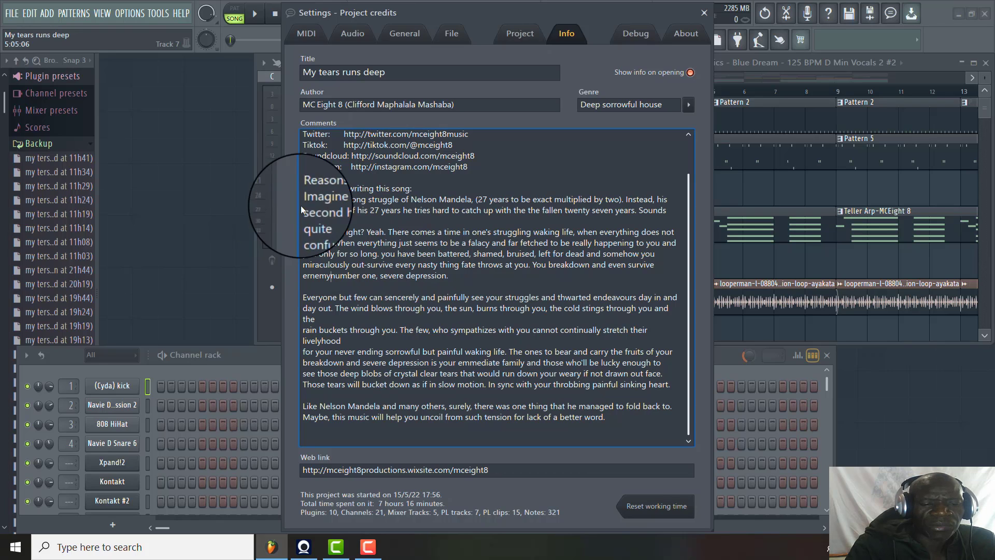
left_click(327, 222)
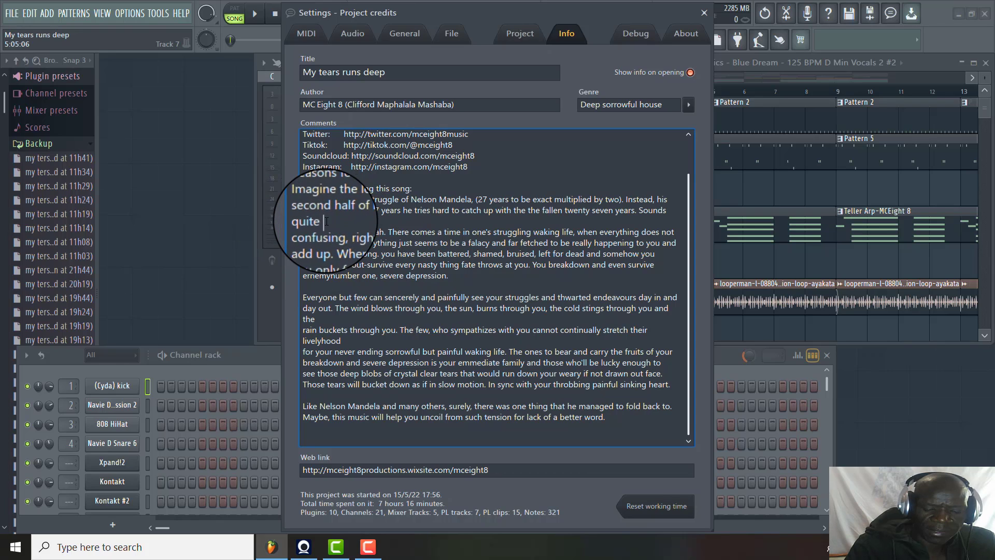
key("Delete")
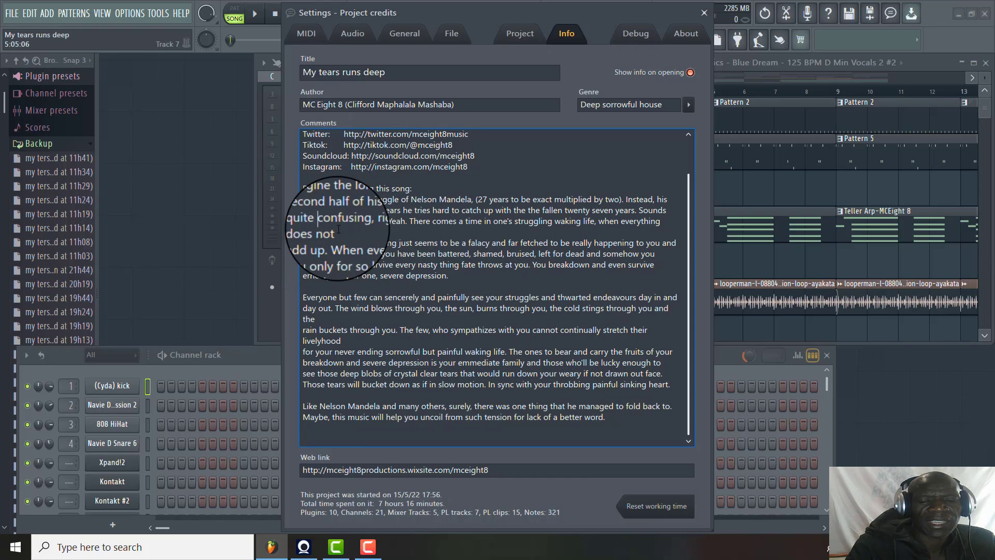
left_click(339, 231)
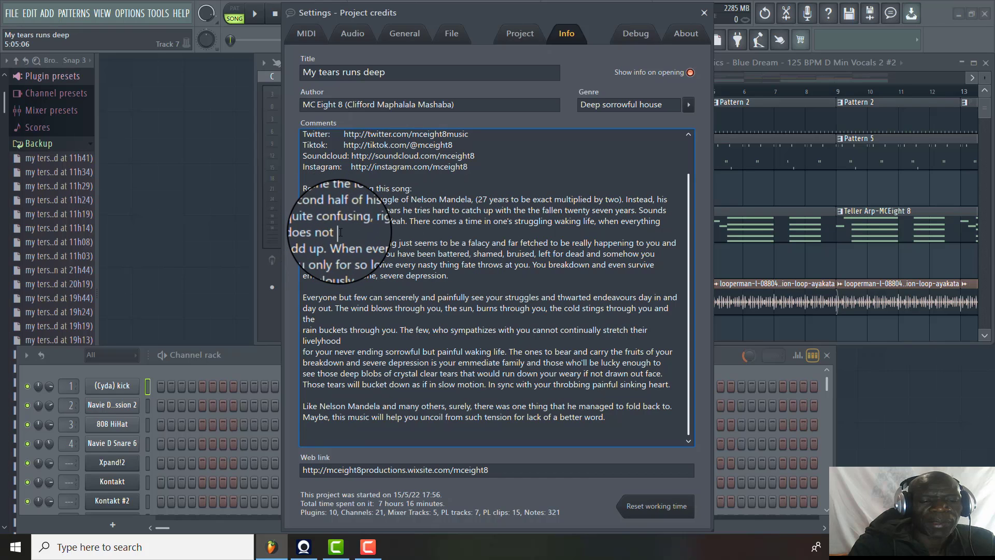
key("Delete")
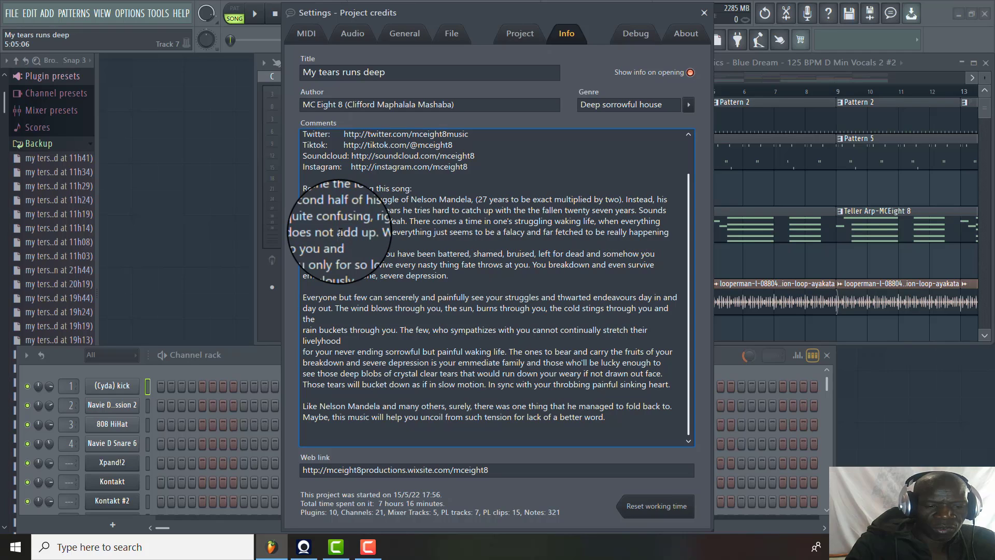
left_click(350, 241)
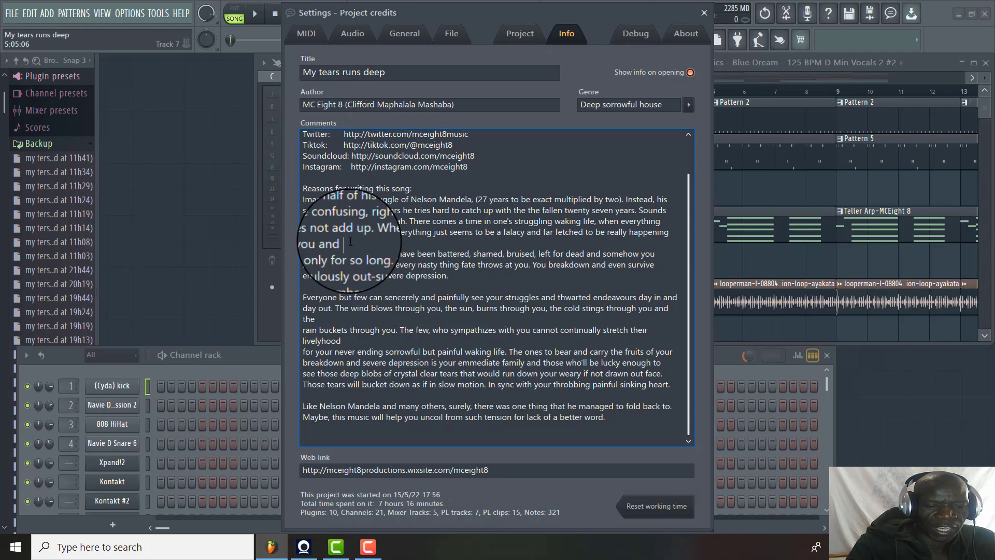
key("Delete")
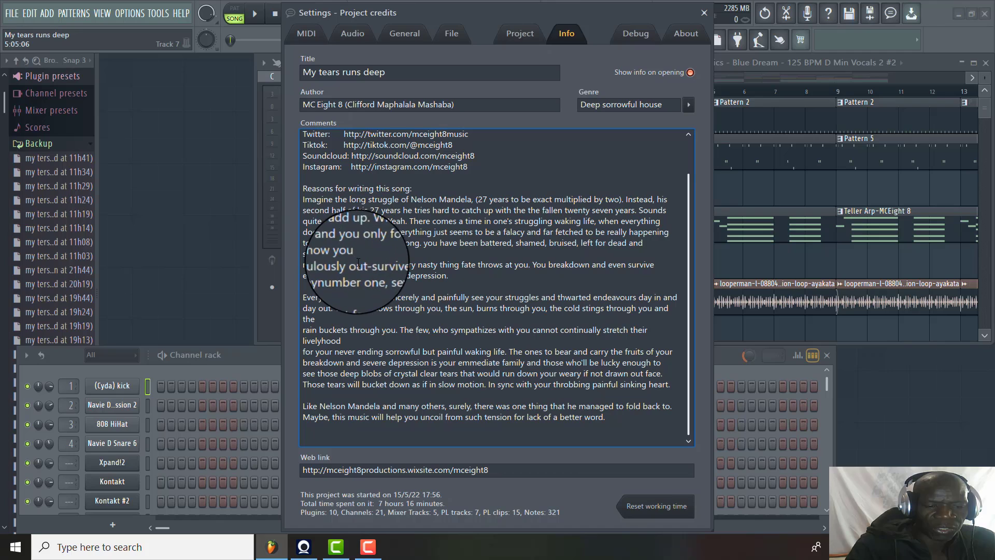
left_click(359, 253)
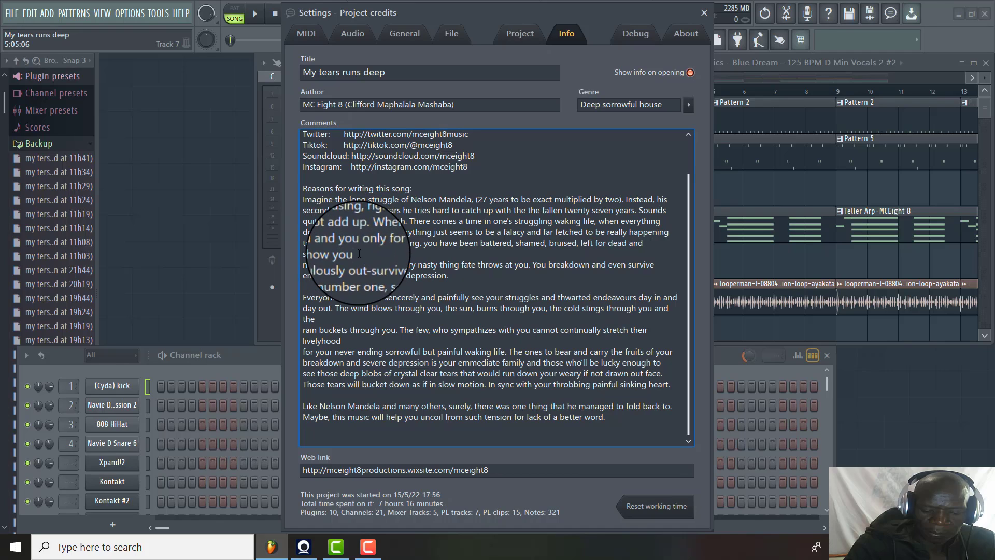
key("Delete")
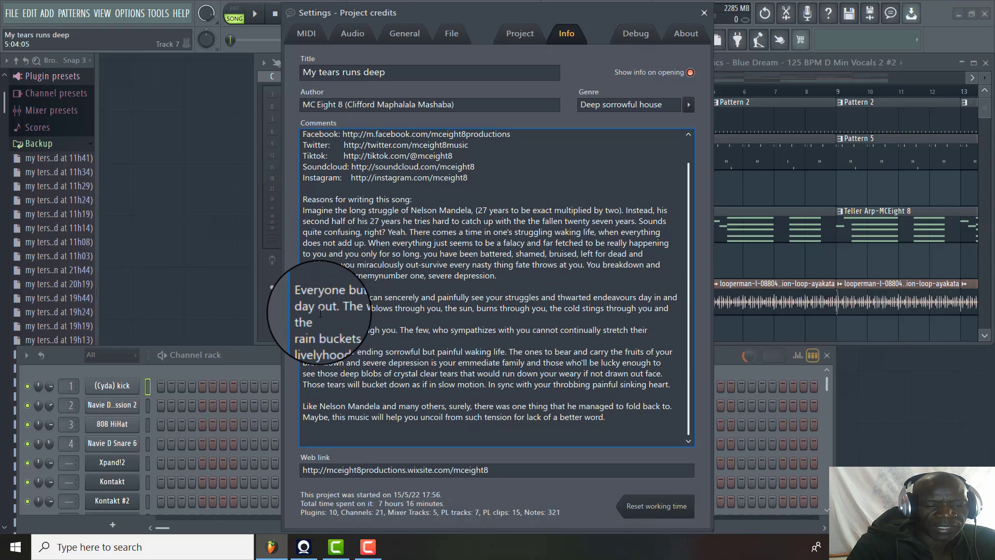
Remove the stray line breaks in the "Everyone but few" comments paragraph and change "sync" to "synch"
scroll(316, 324, "up", 1)
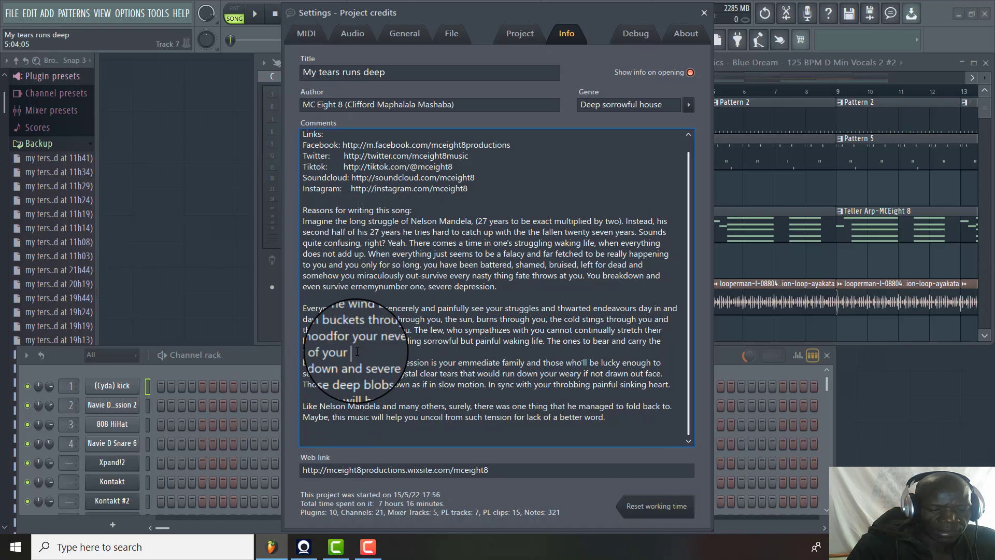
key("Delete")
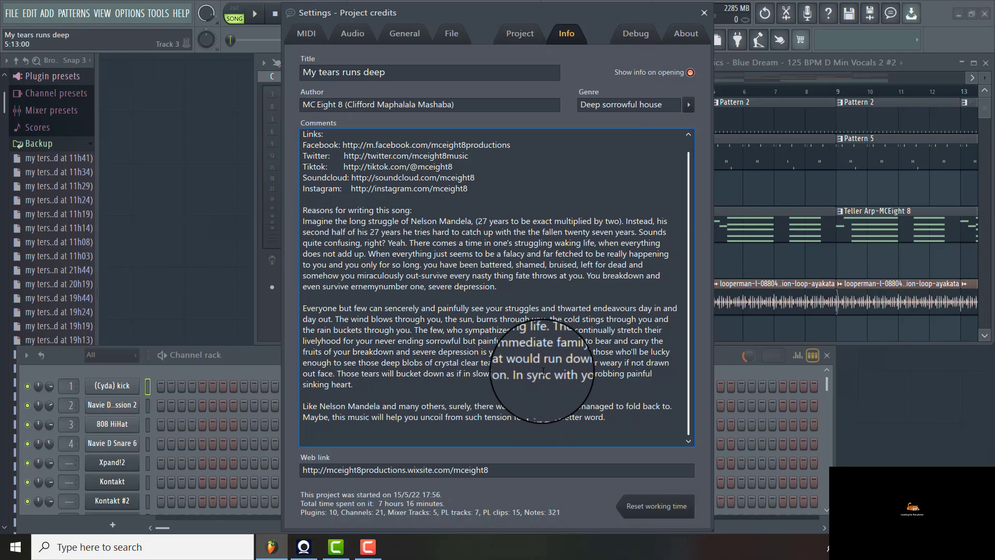
type("h")
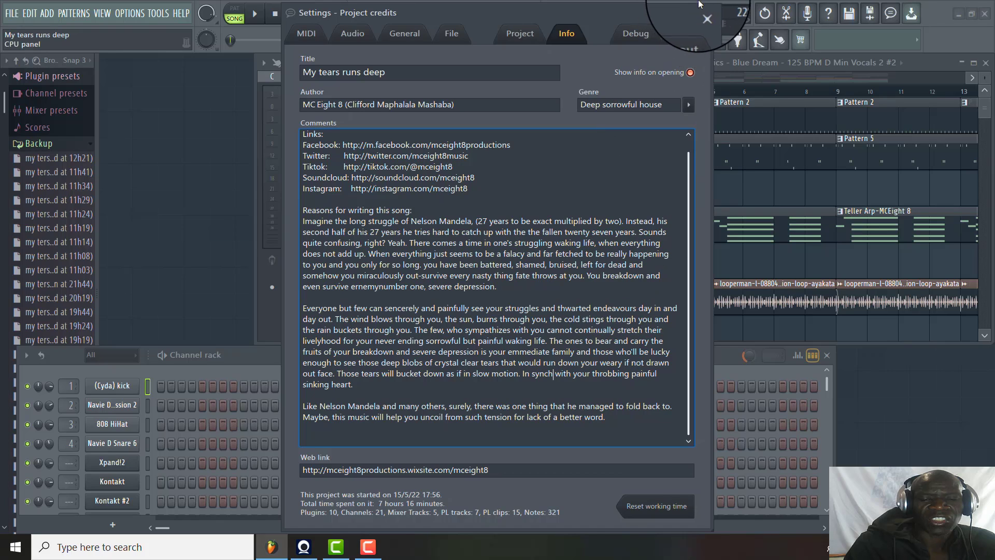
Review the audio device and mixer settings, and close the settings window
left_click(361, 35)
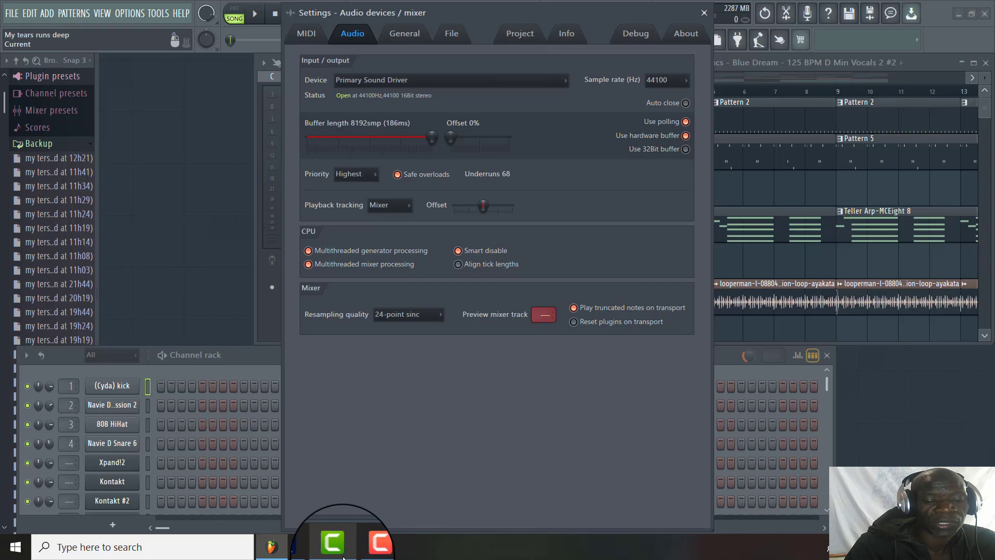
mouse_move(343, 558)
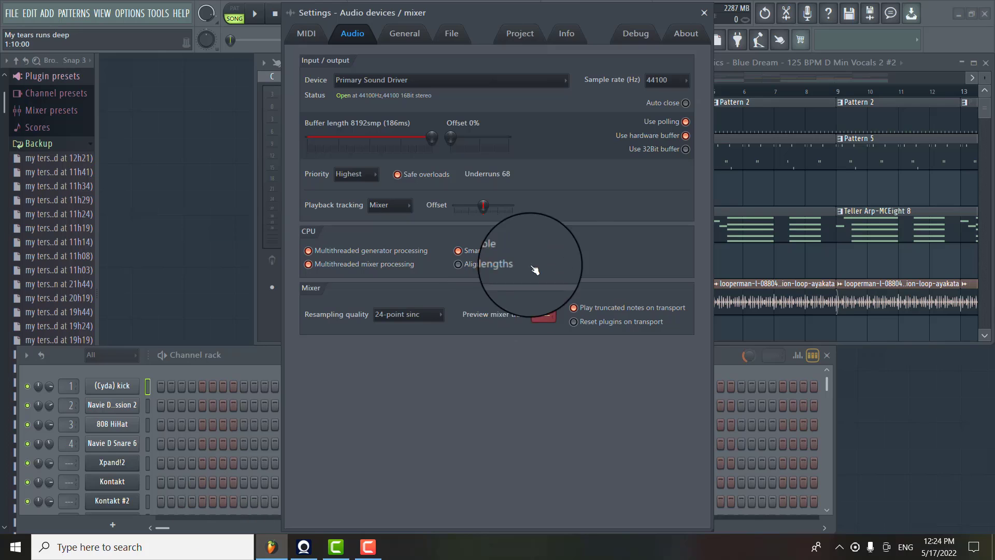
left_click(704, 13)
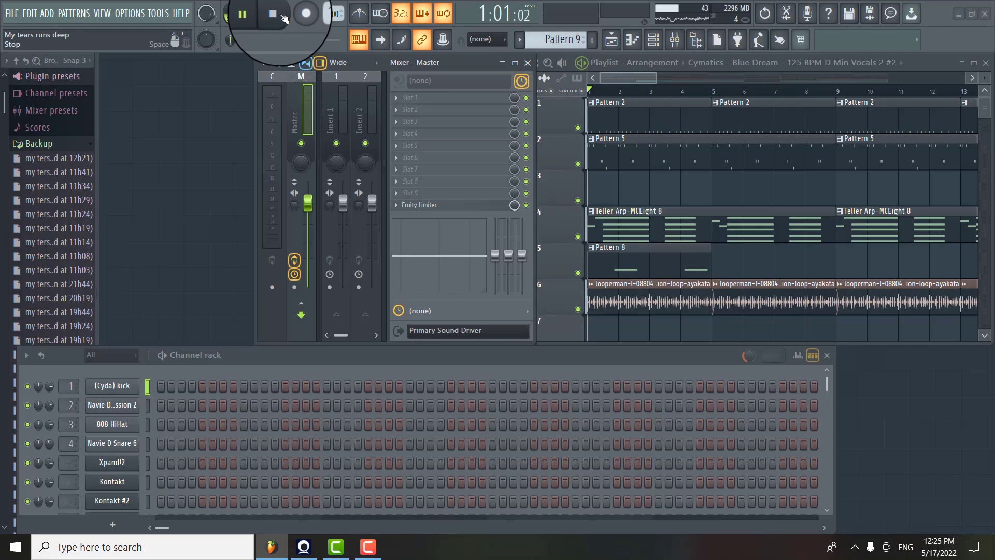
Play the song briefly from the start, stop playback, and lower the system volume to 26
left_click(254, 16)
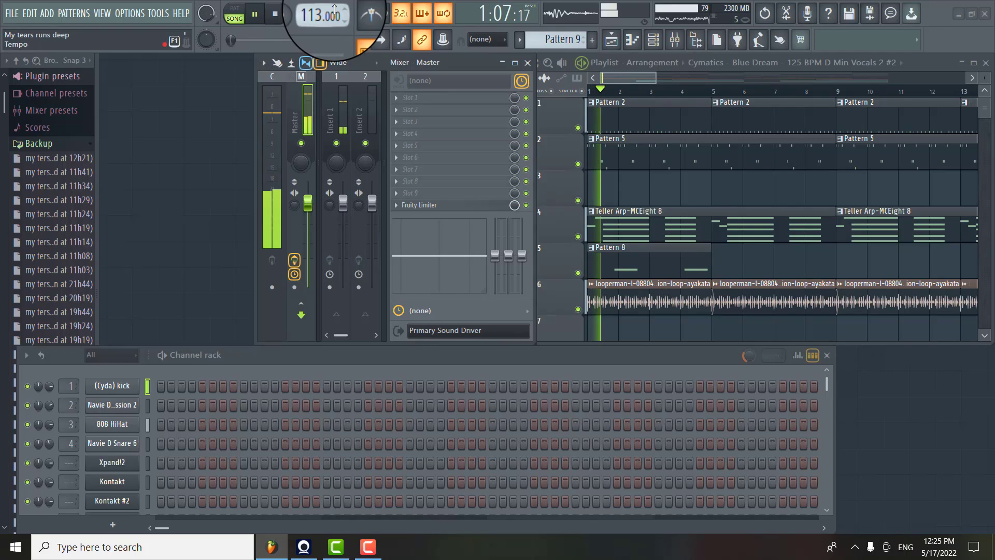
left_click(283, 19)
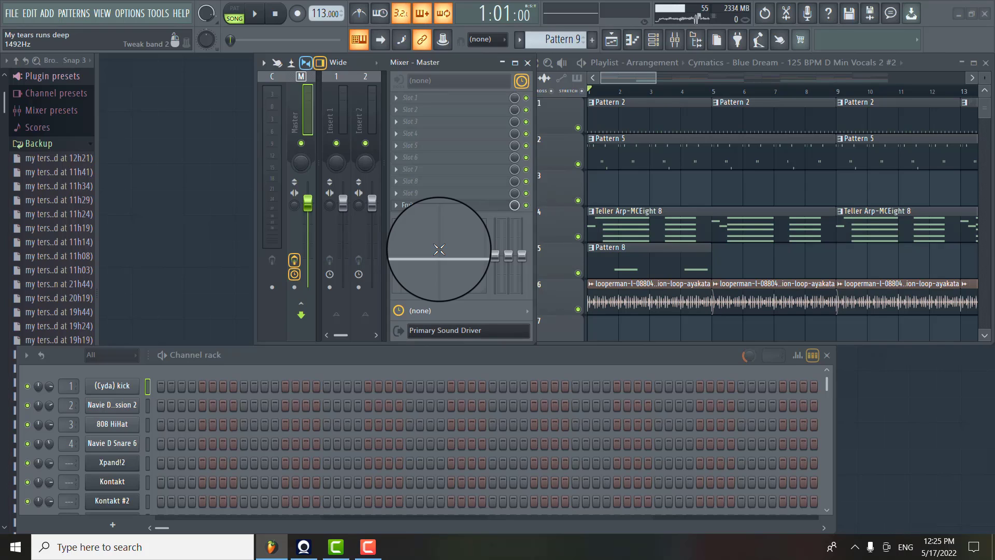
key("XF86AudioRaiseVolume")
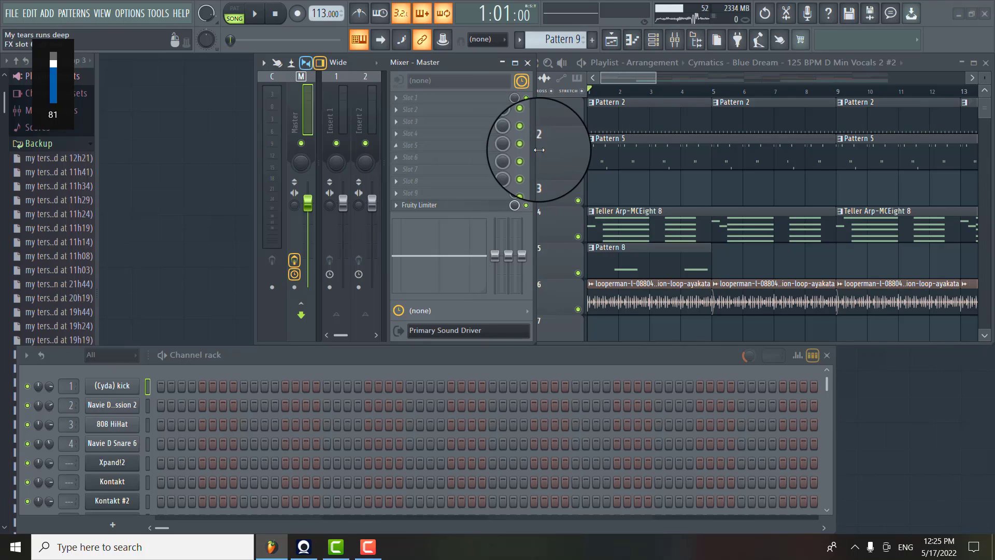
key("XF86AudioLowerVolume")
key("XF86AudioLowerVolume")
key("XF86AudioLowerVolume")
key("XF86AudioLowerVolume")
key("XF86AudioLowerVolume")
key("XF86AudioLowerVolume")
key("XF86AudioLowerVolume")
key("XF86AudioLowerVolume")
key("XF86AudioLowerVolume")
key("XF86AudioLowerVolume")
key("XF86AudioLowerVolume")
key("XF86AudioLowerVolume")
key("XF86AudioLowerVolume")
key("XF86AudioLowerVolume")
key("XF86AudioLowerVolume")
key("XF86AudioLowerVolume")
key("XF86AudioLowerVolume")
key("XF86AudioLowerVolume")
key("XF86AudioLowerVolume")
key("XF86AudioLowerVolume")
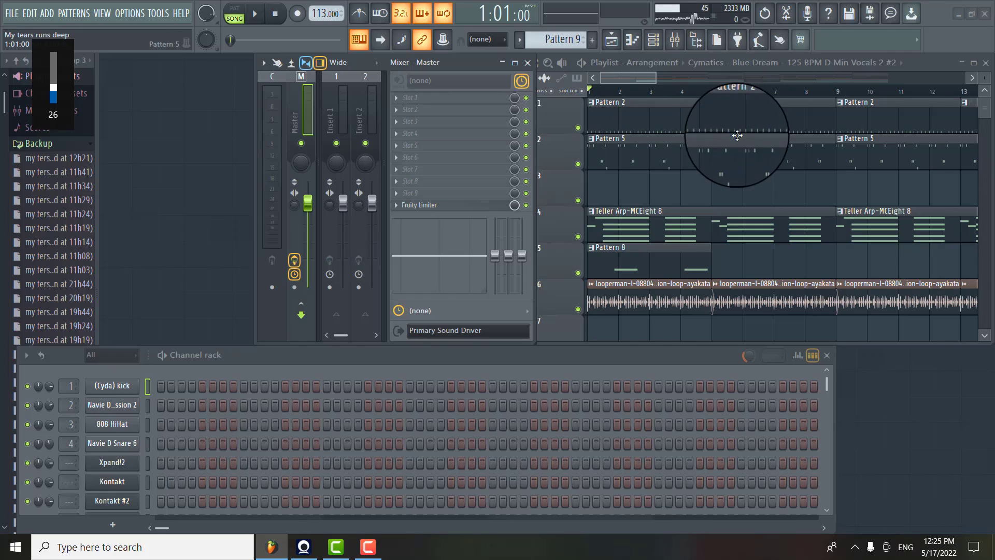
Open Pattern 2 from the first clip on Track 1 and play it in pattern mode
left_click(625, 108)
left_click(626, 109)
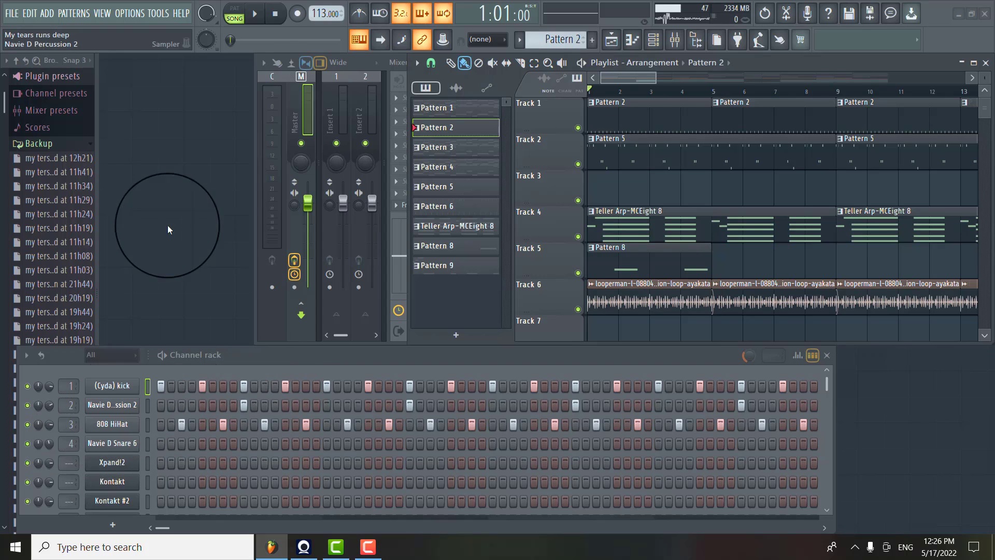
left_click(240, 13)
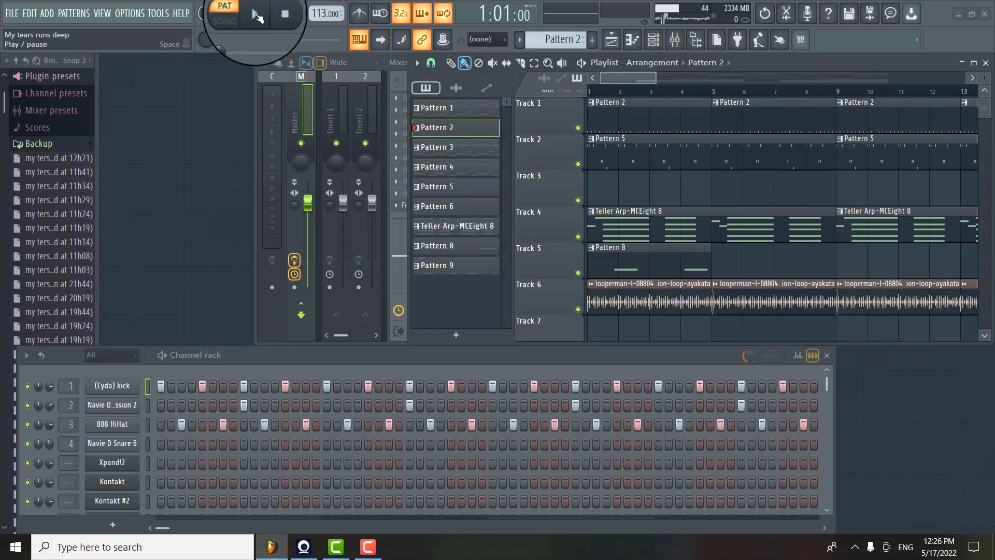
left_click(256, 14)
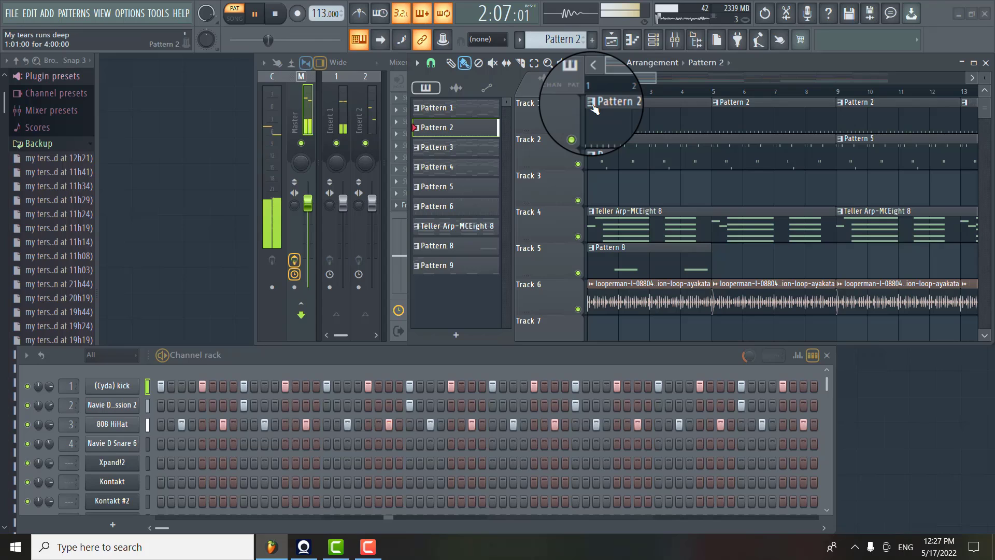
Rename Pattern 2 as "Drumset one- Cydakick-NavieDclap-808 Hihat" and stop the pattern playback
left_click(593, 106)
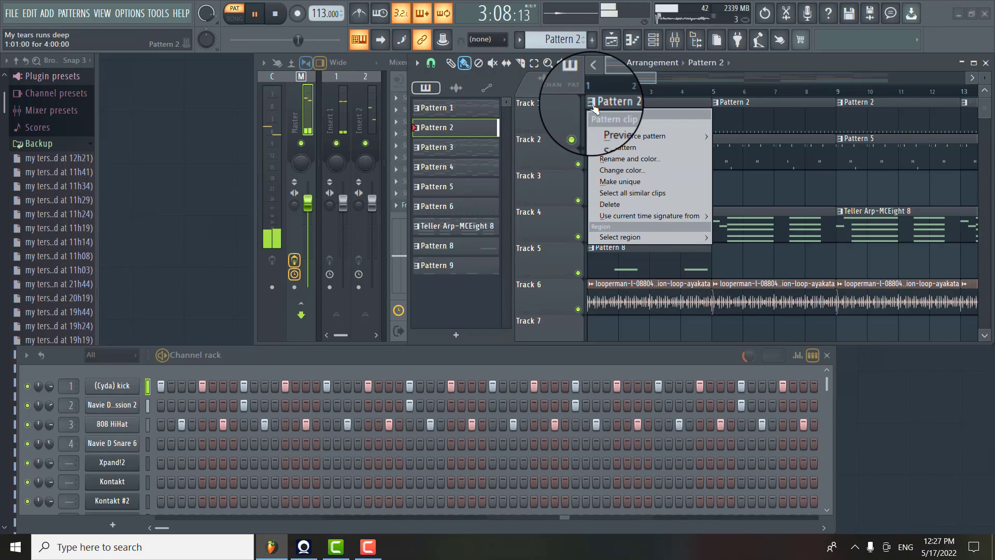
left_click(632, 163)
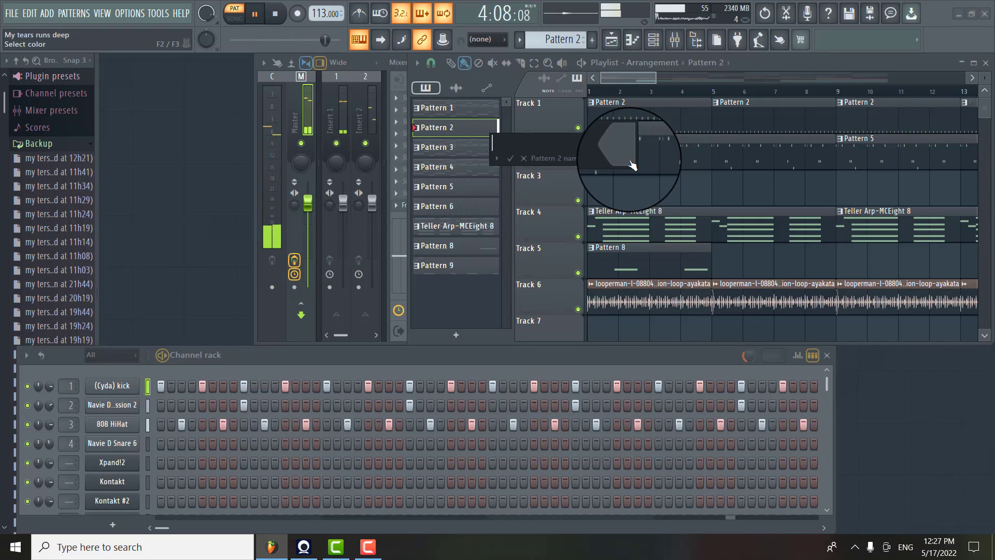
type("Drum")
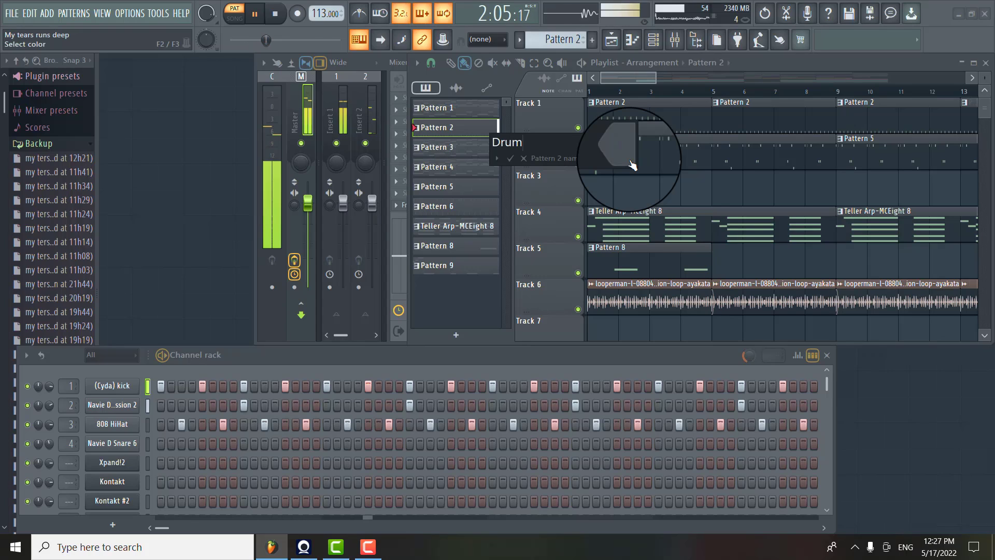
type("s")
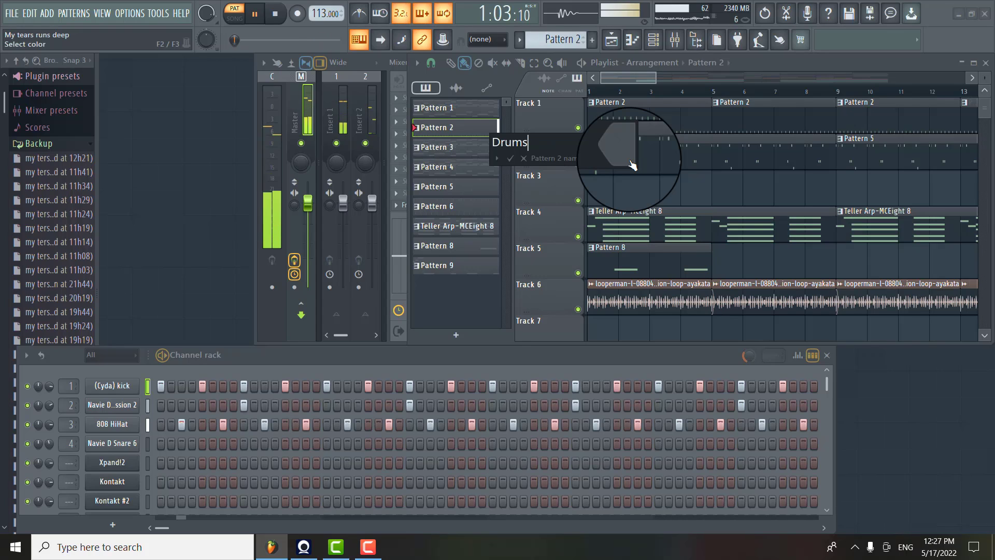
type("et ")
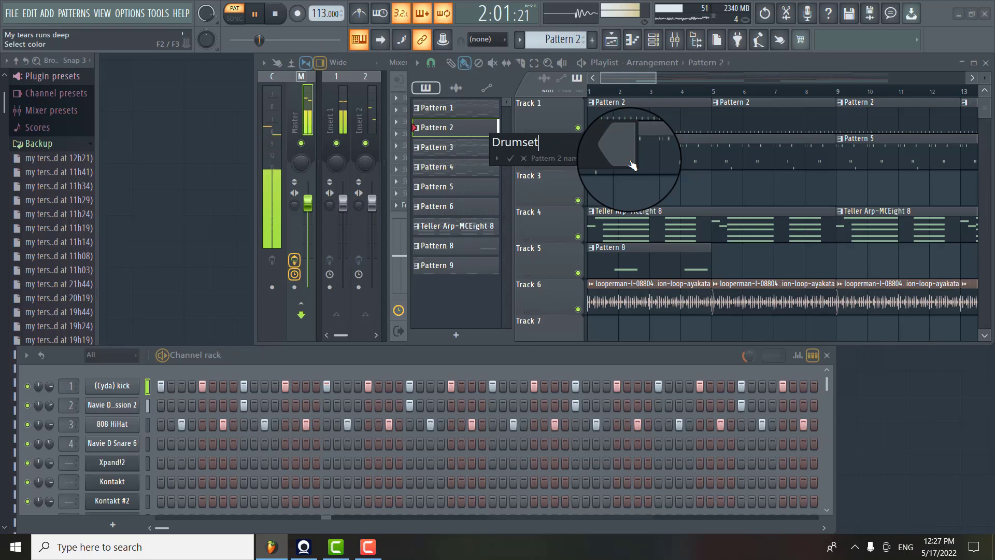
type("one")
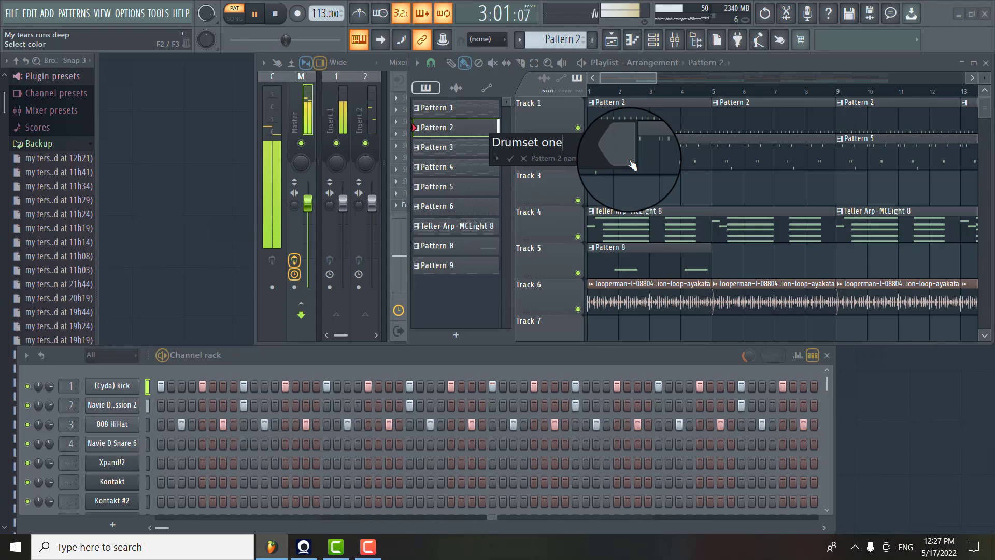
type("-")
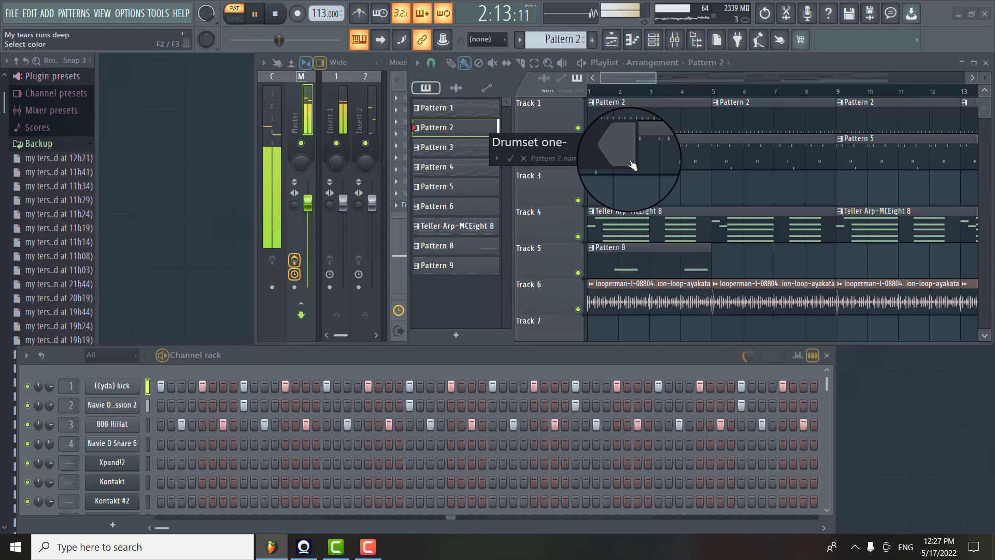
type("C")
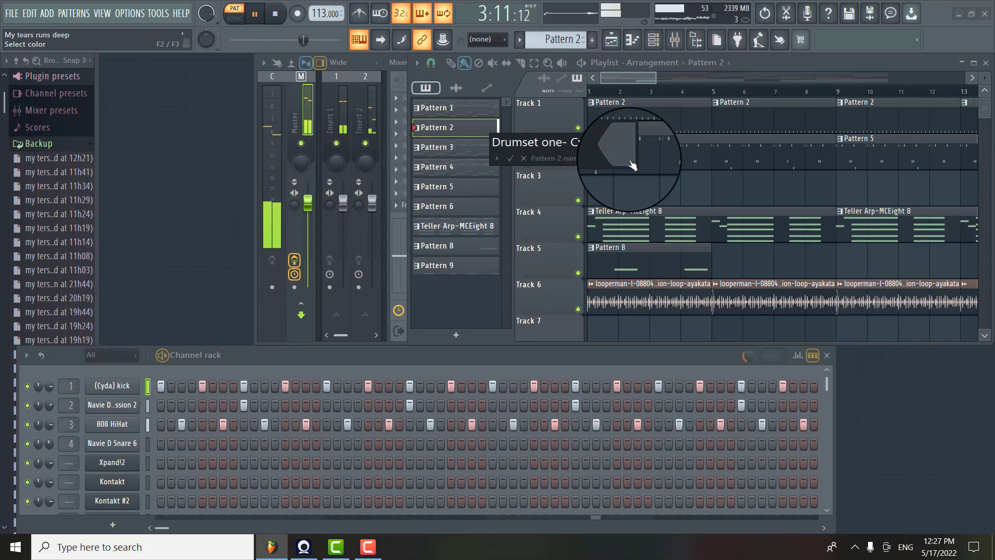
type("yda ki")
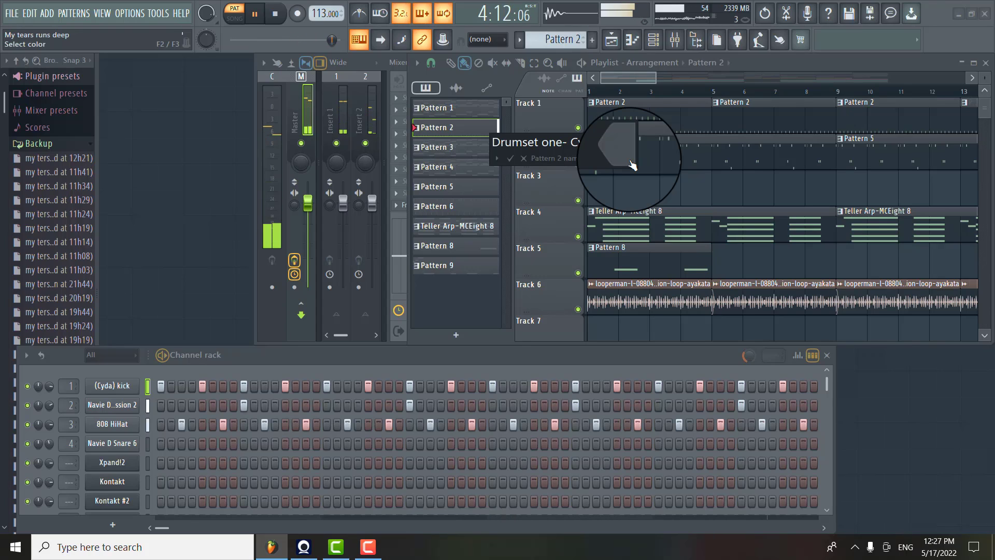
type("ck")
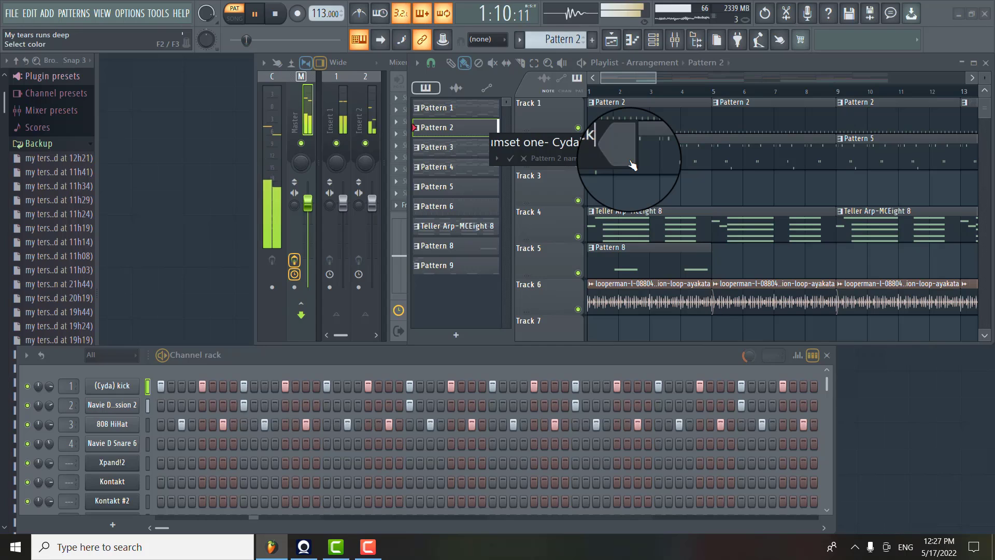
key("BackSpace")
key("BackSpace")
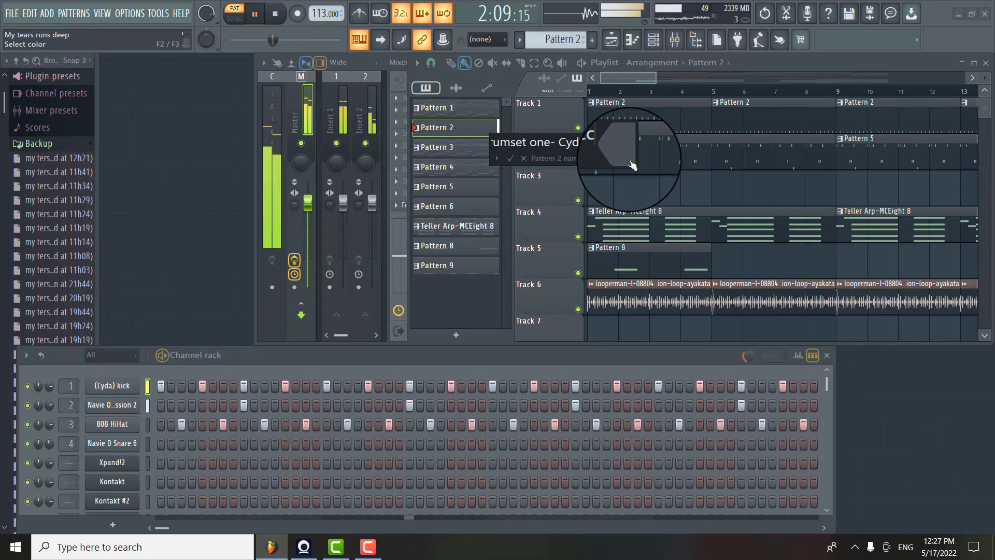
type("k")
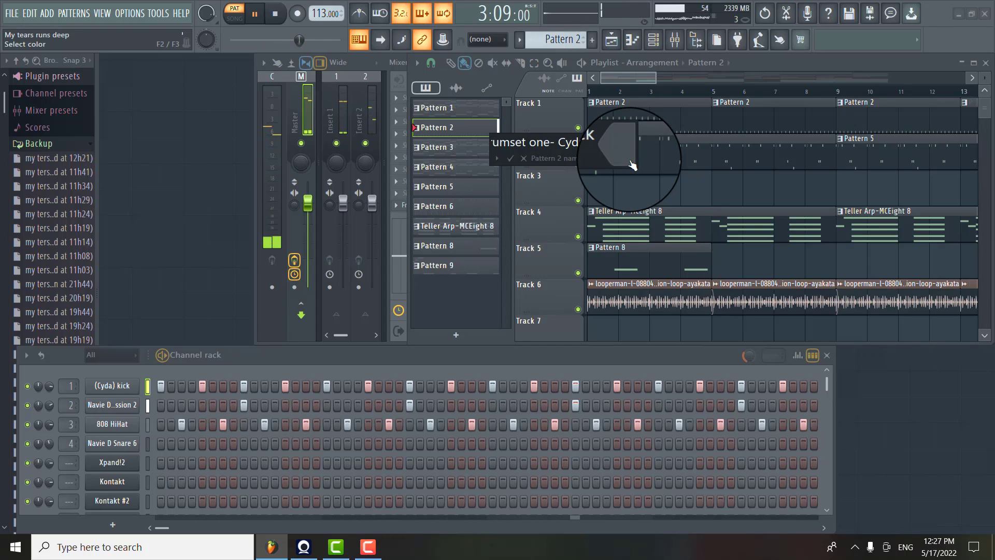
type("-")
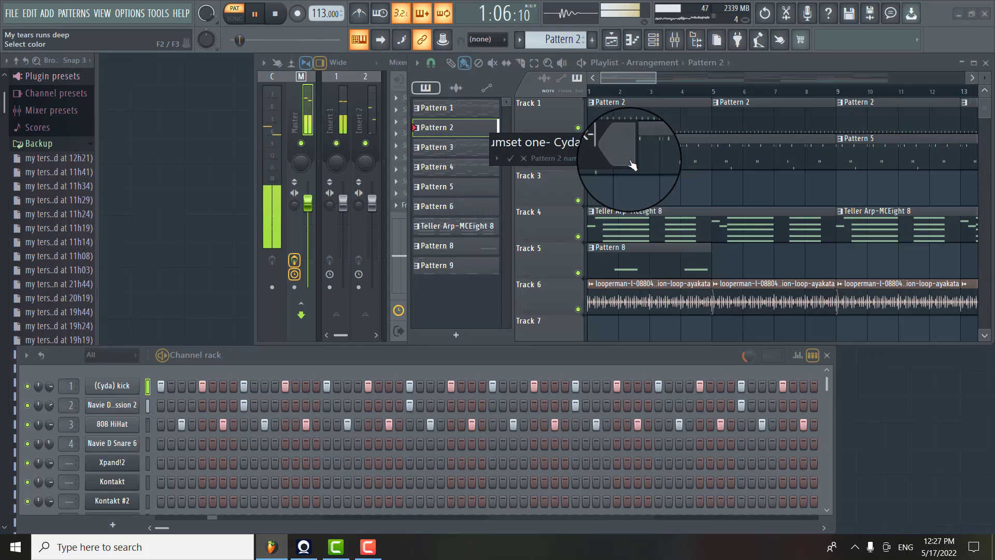
type(" N")
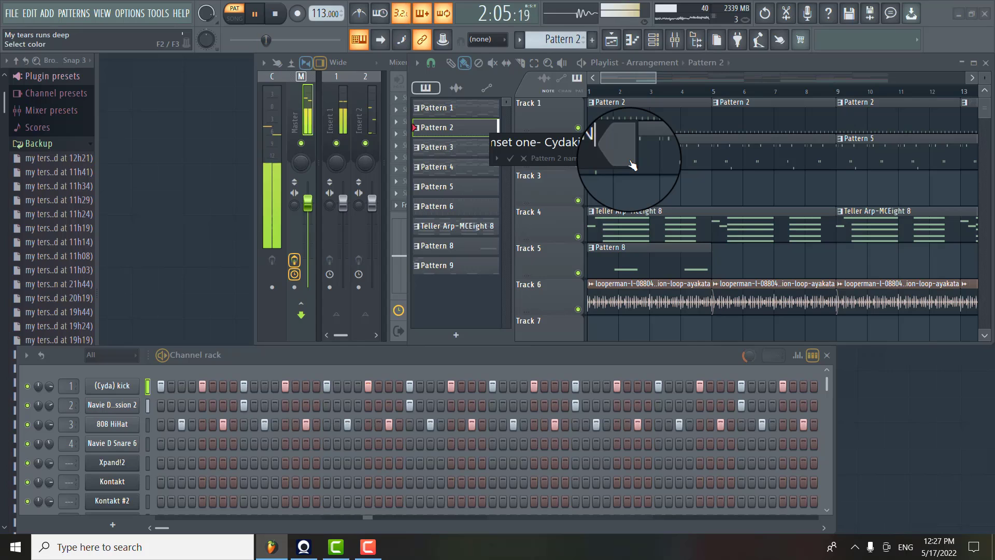
type("a")
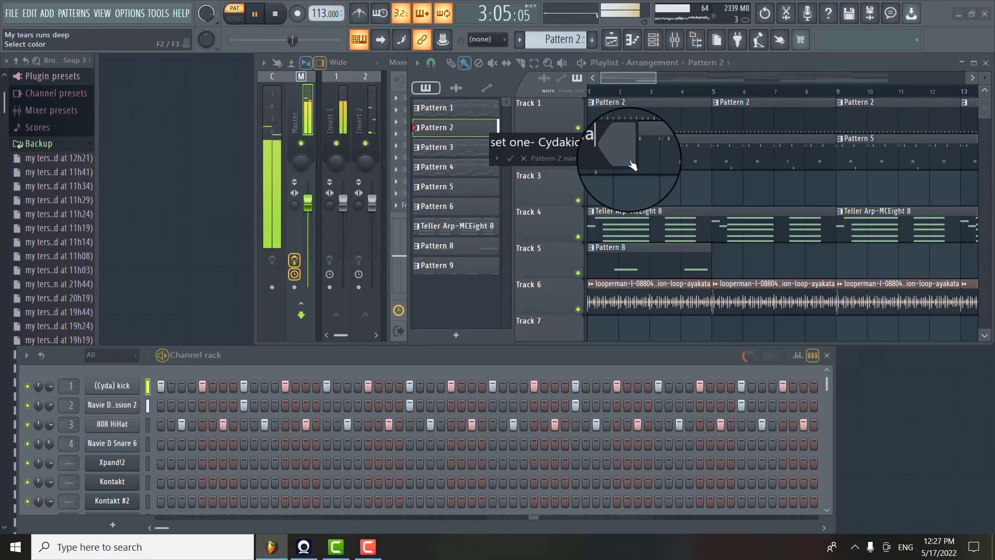
type("vi")
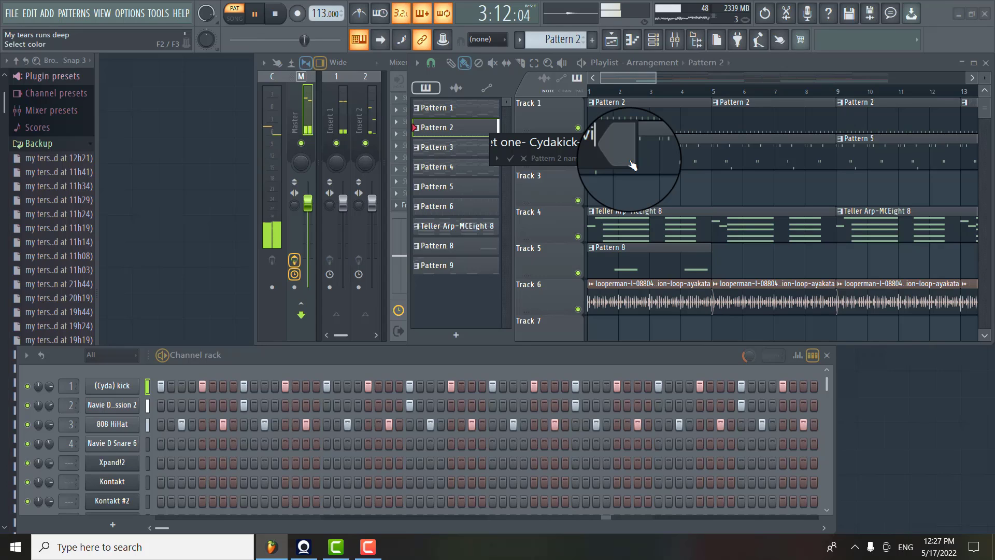
type("e D")
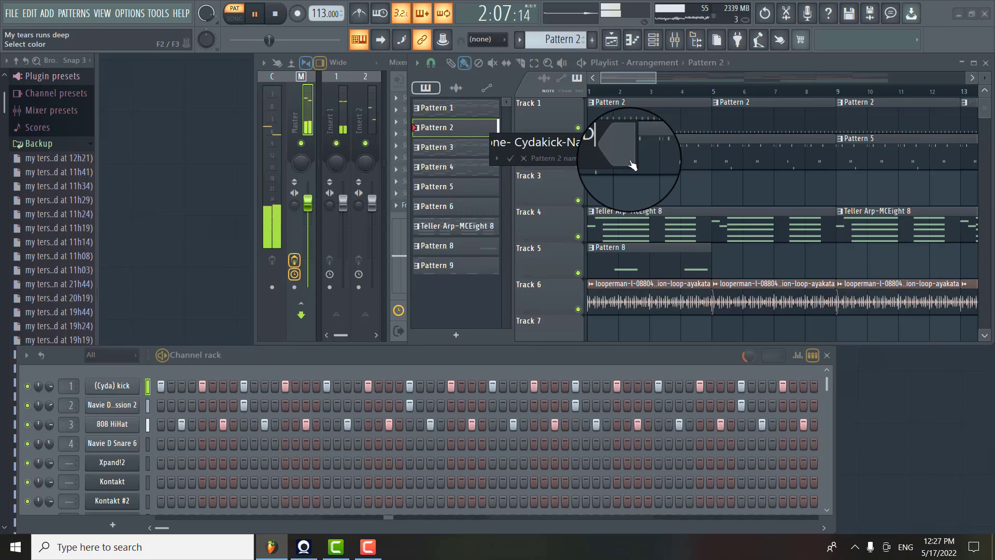
type("na")
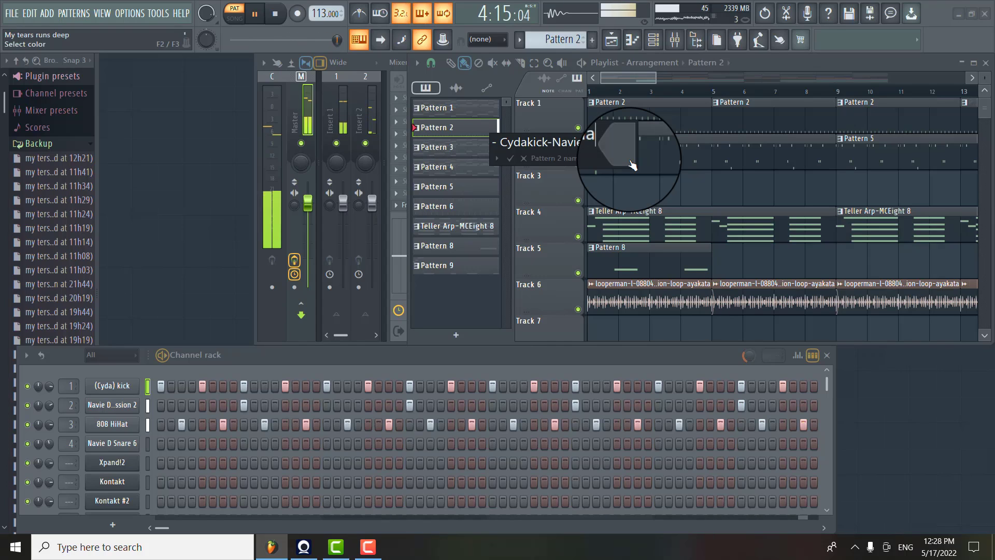
type("p-808")
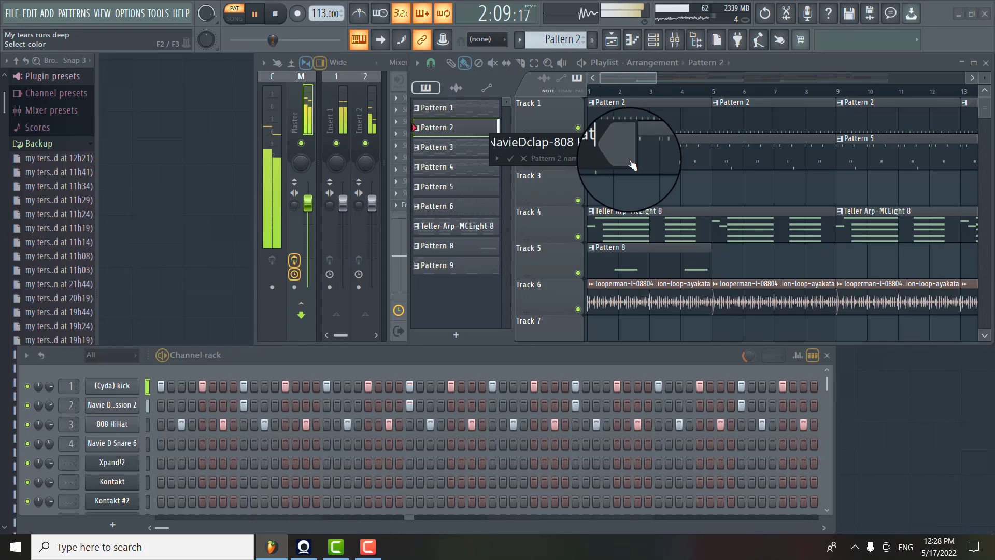
key("Return")
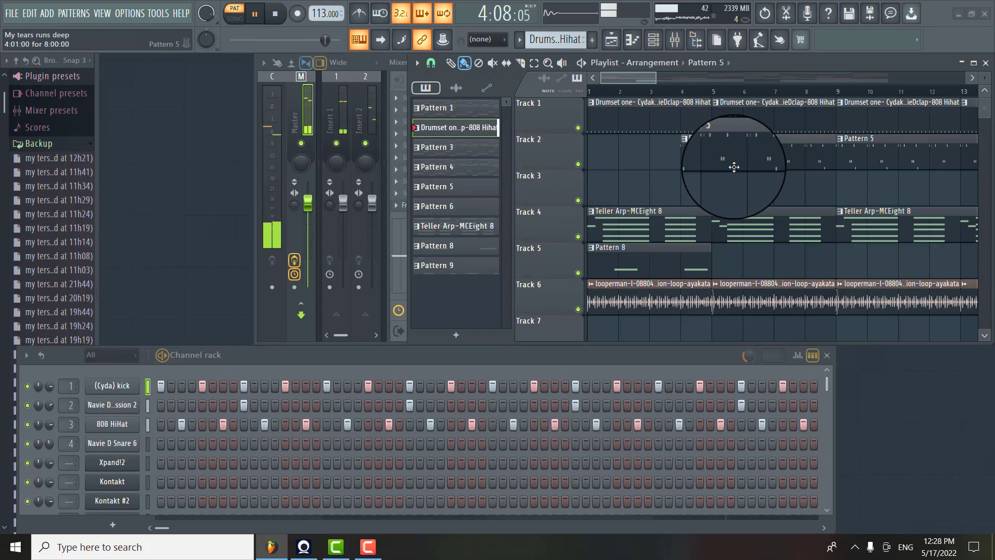
key("space")
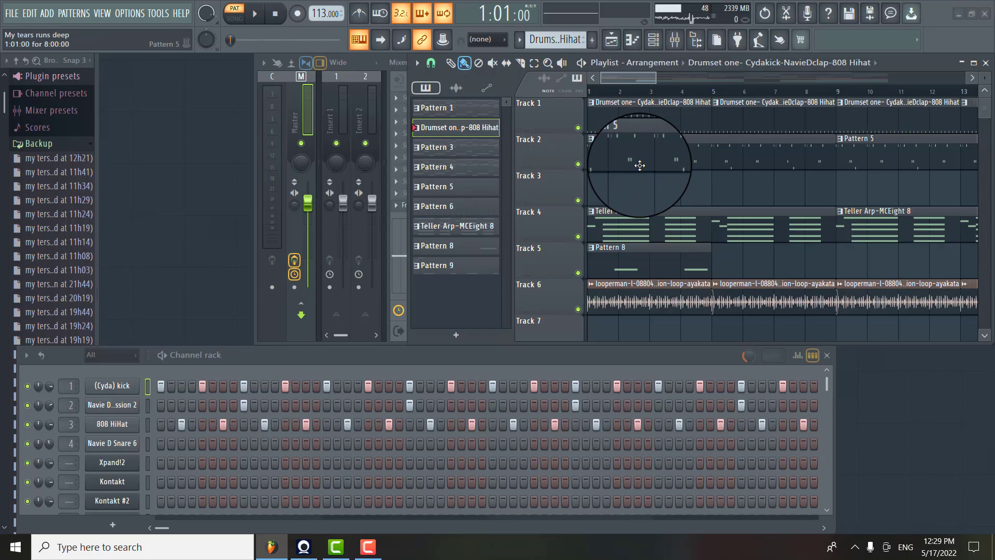
Open Pattern 5's Log Drum notes in the piano roll, show all eight bars, and play the pattern briefly
left_click(608, 145)
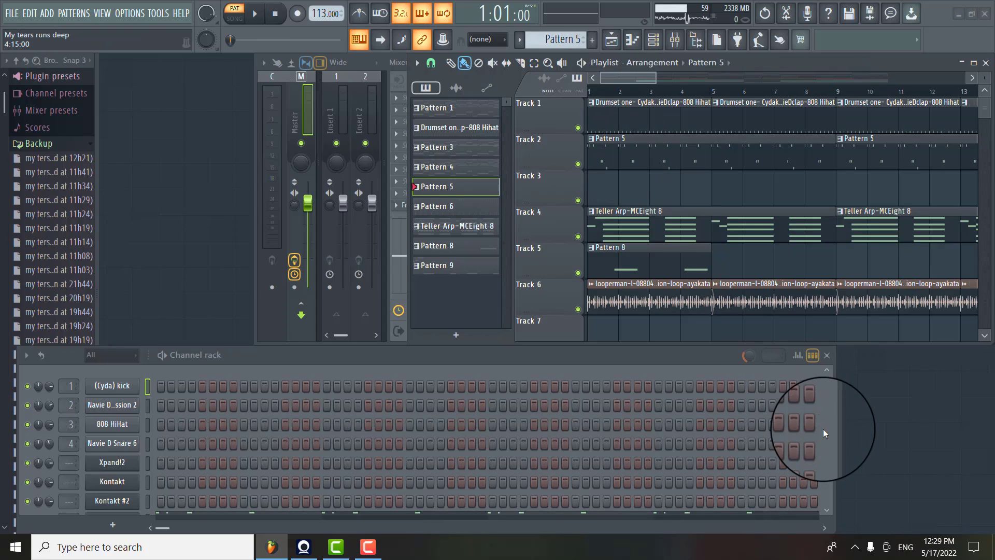
left_click_drag(826, 381, 837, 421)
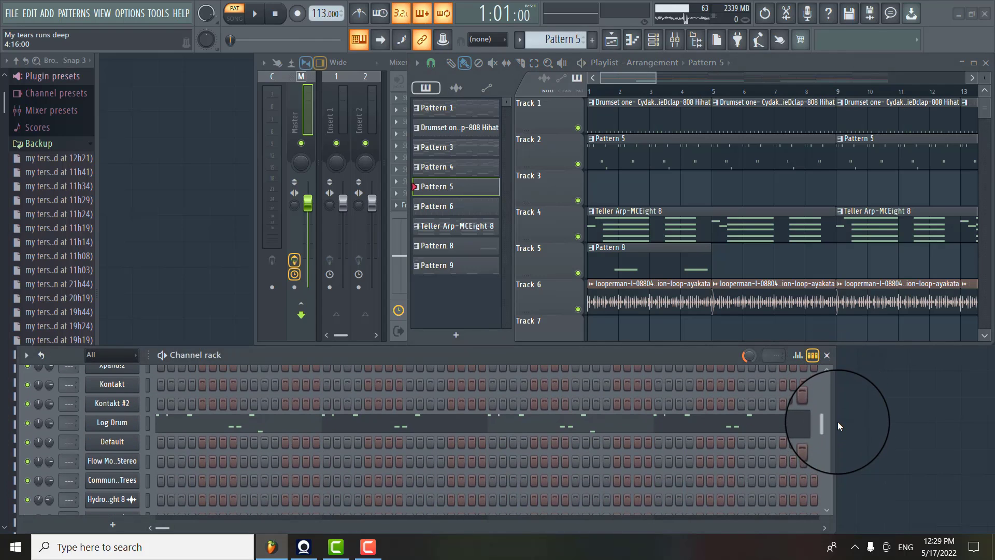
left_click(448, 430)
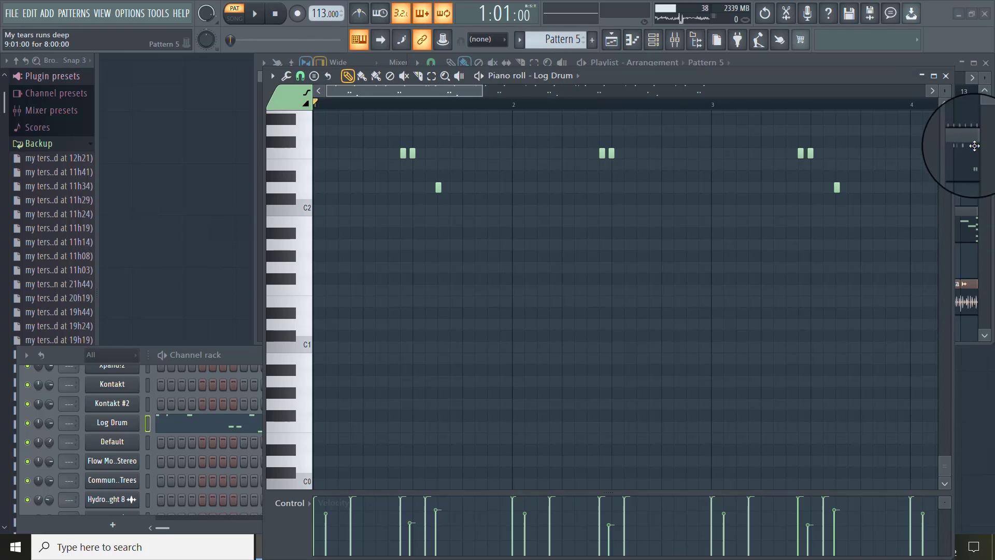
left_click_drag(944, 461, 937, 387)
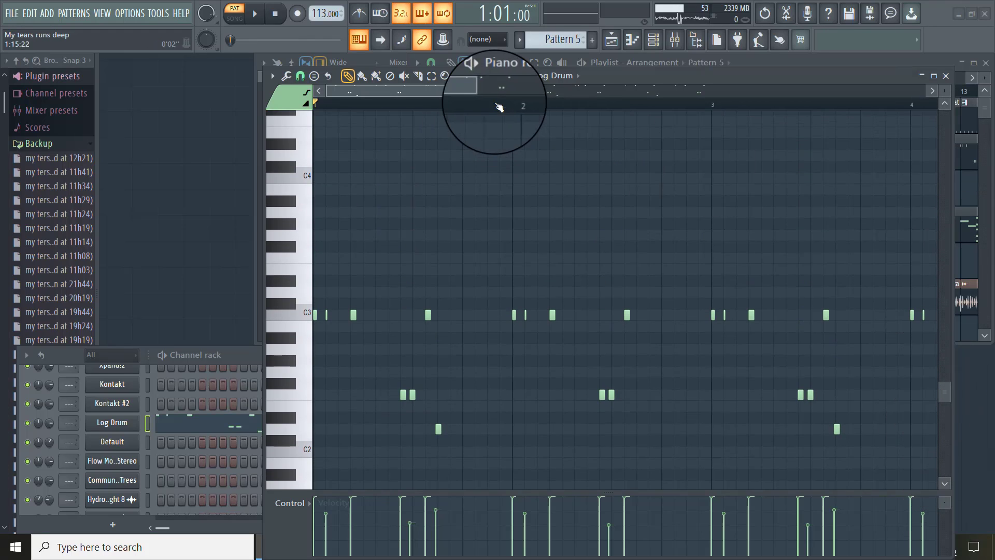
left_click_drag(633, 83, 744, 81)
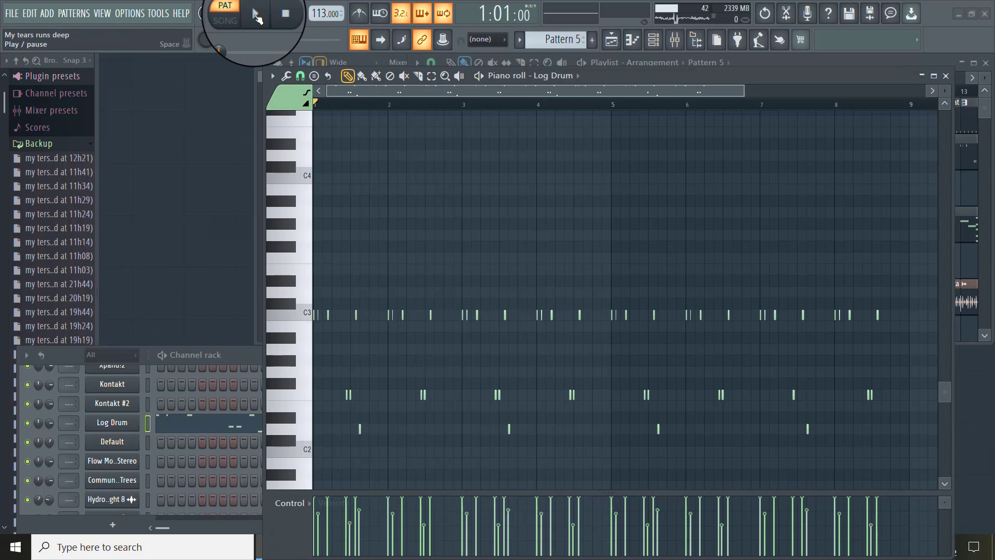
left_click(255, 16)
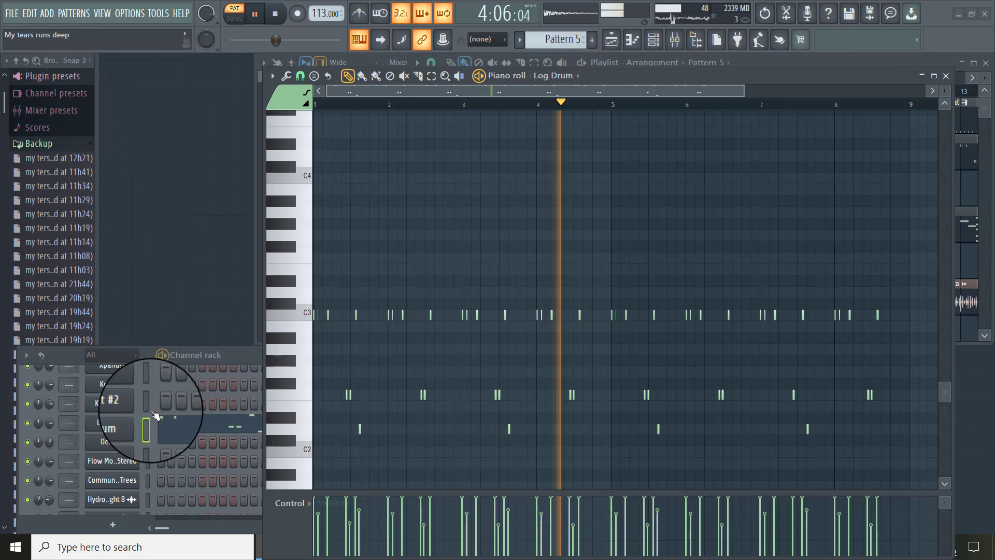
key("space")
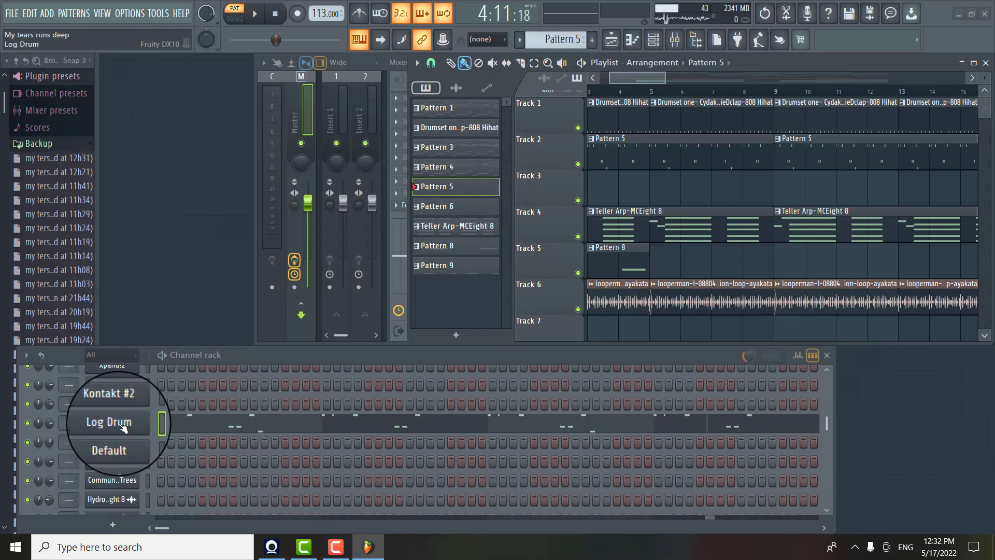
Open the Log Drum channel's synth to examine its modulation settings, and close its window
left_click(120, 423)
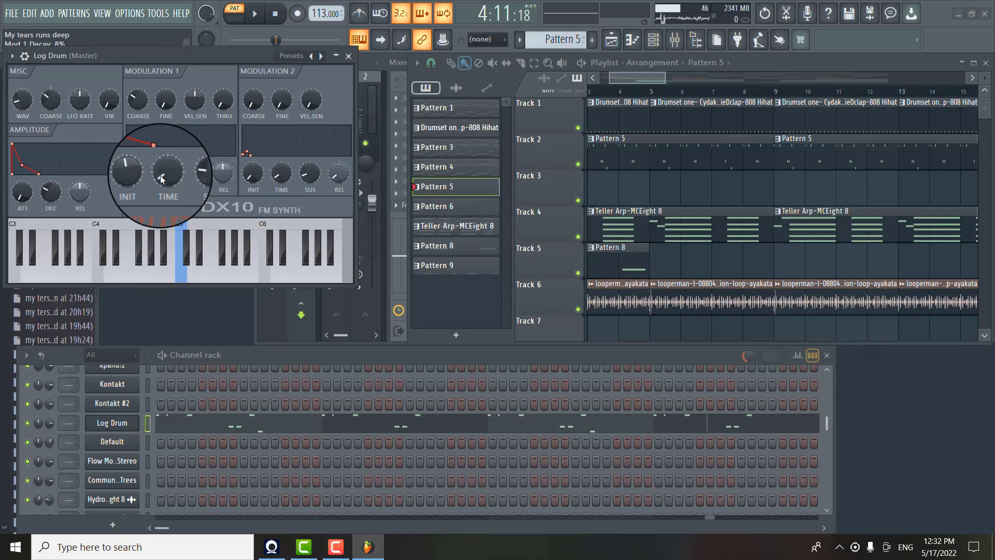
left_click_drag(204, 53, 212, 71)
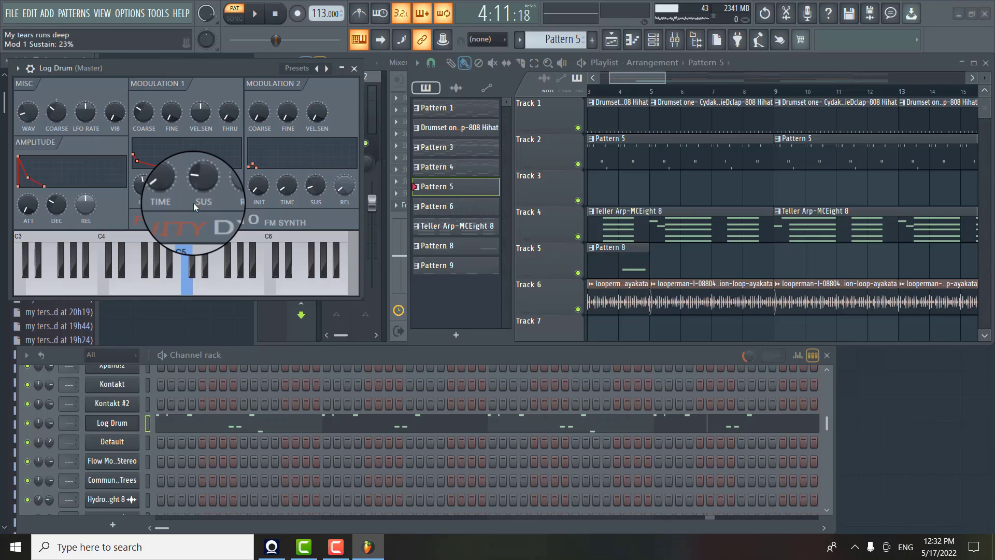
left_click(355, 70)
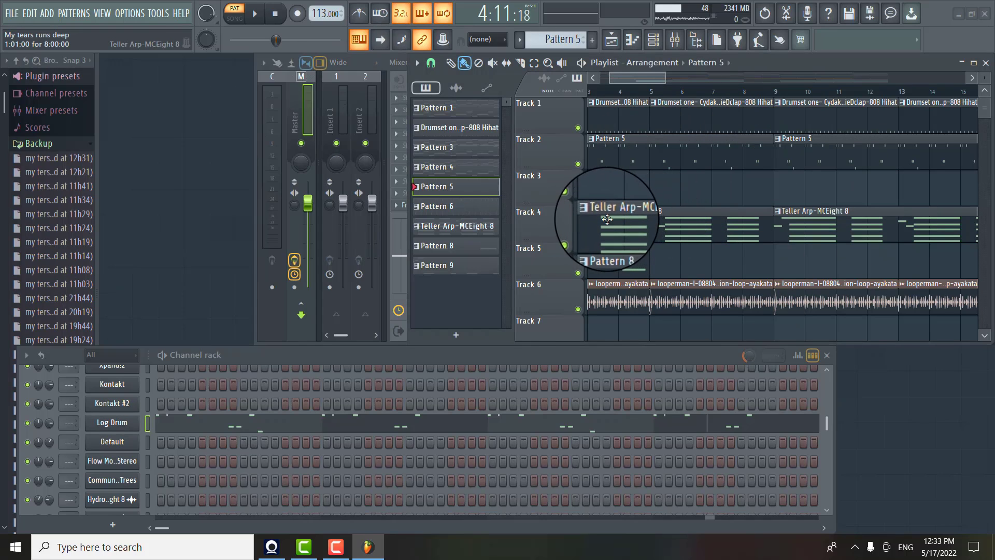
Open the Scaler 2 chord notes of the Teller Arp-MCEight 8 pattern in the piano roll
left_click(672, 215)
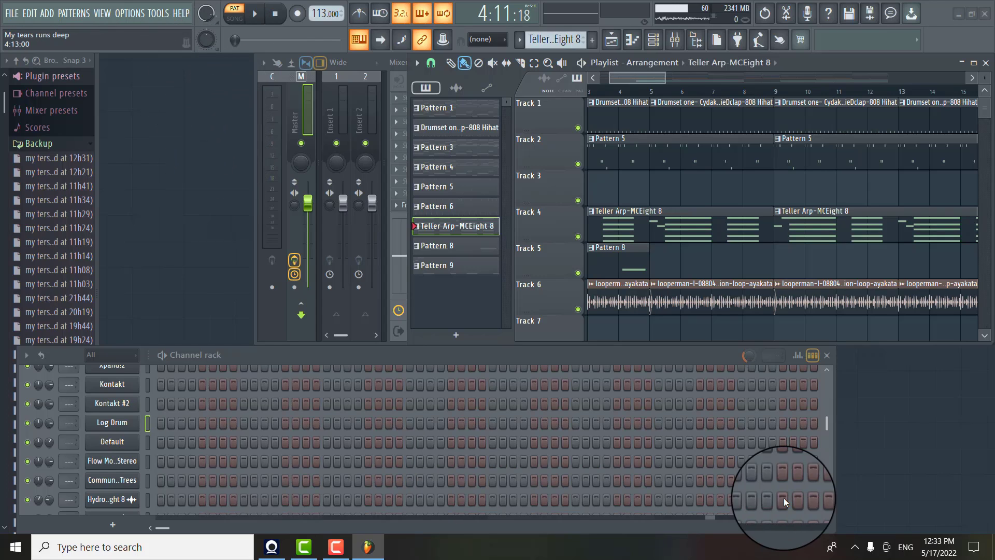
left_click_drag(826, 419, 844, 476)
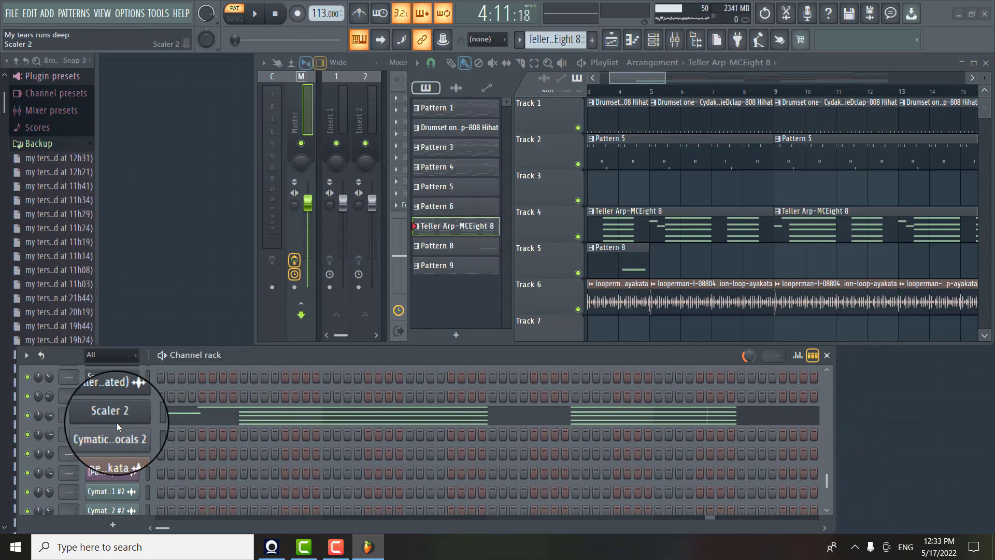
left_click(258, 417)
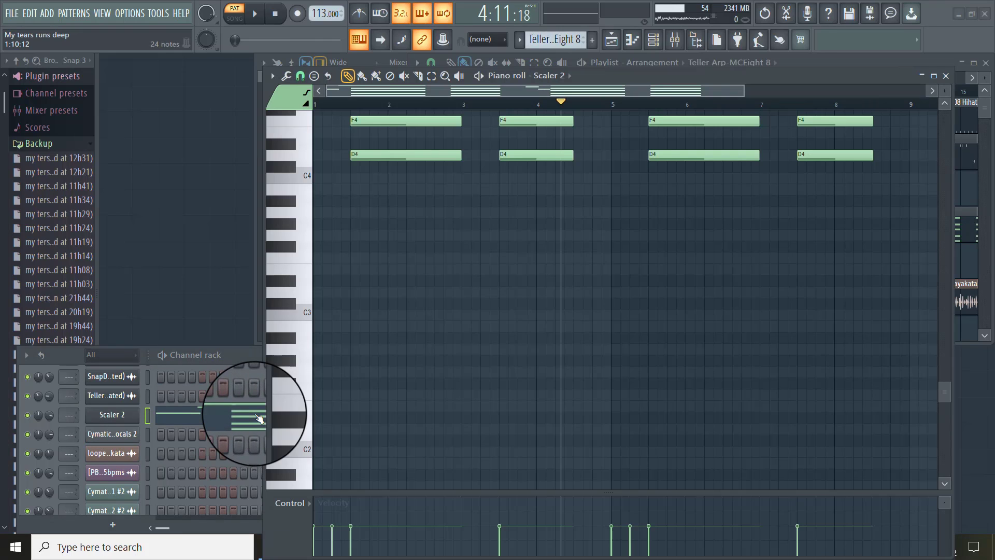
left_click_drag(946, 385, 944, 328)
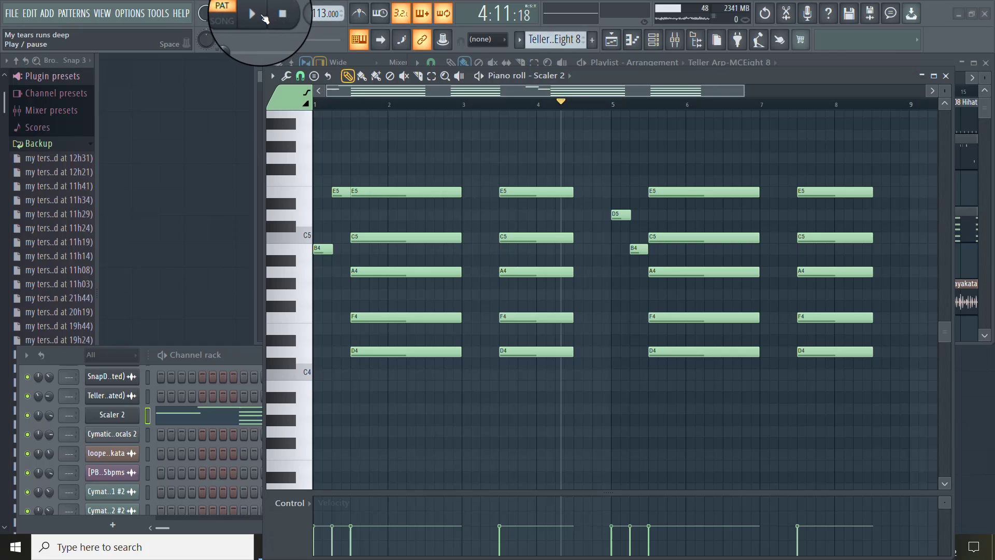
Play the Teller Arp-MCEight 8 pattern, stop playback, and close its Scaler 2 piano roll
left_click(263, 17)
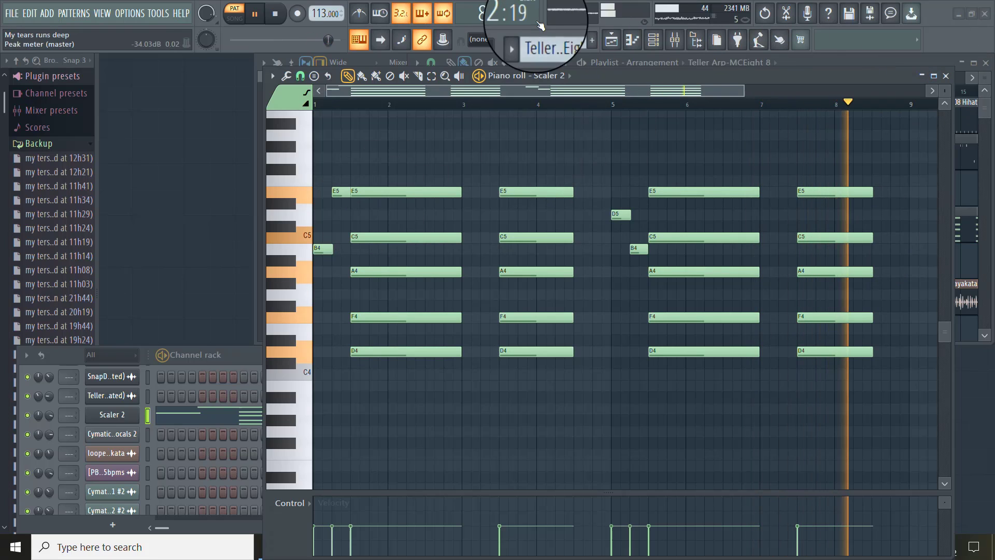
left_click(275, 14)
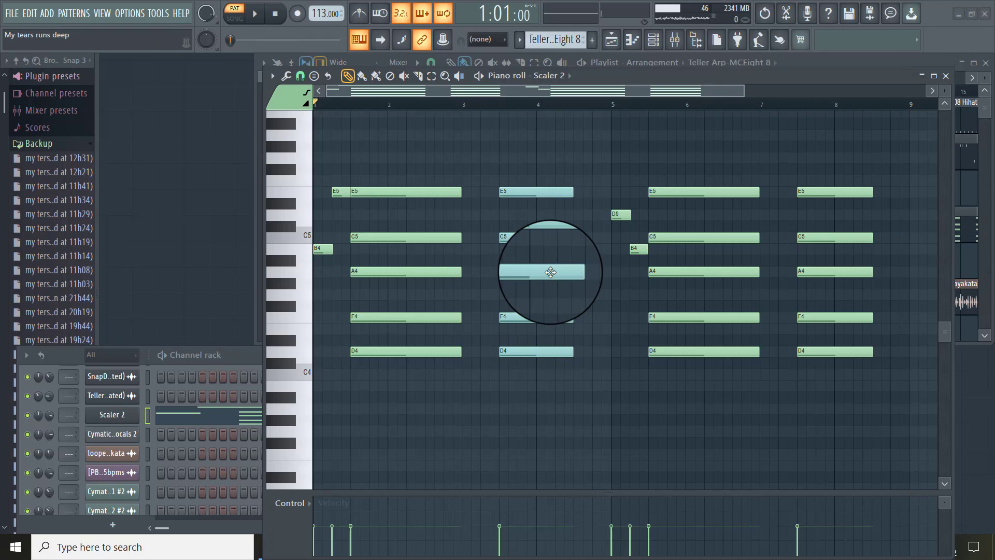
left_click(945, 76)
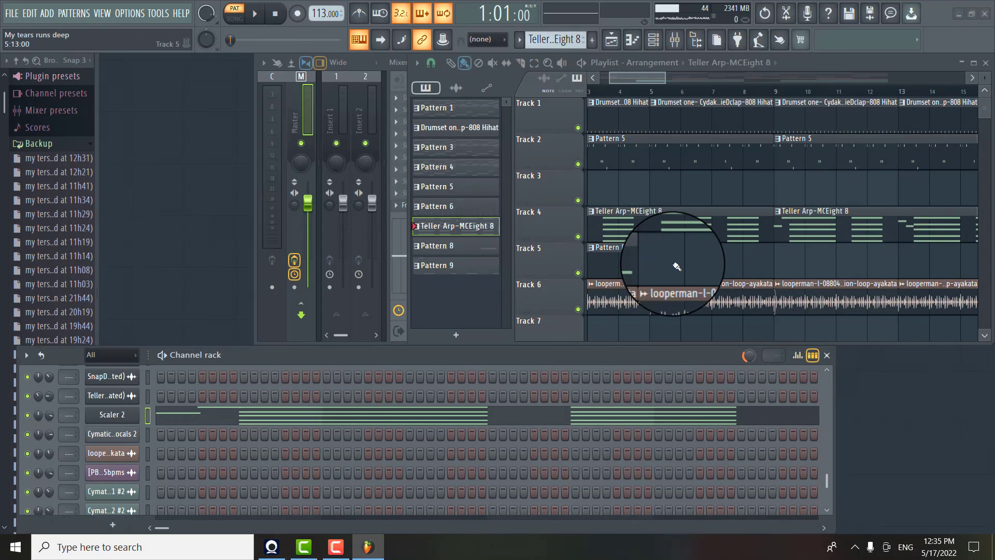
Rename Pattern 5 as "Altered LogDrum-MC Eight 8"
left_click(609, 255)
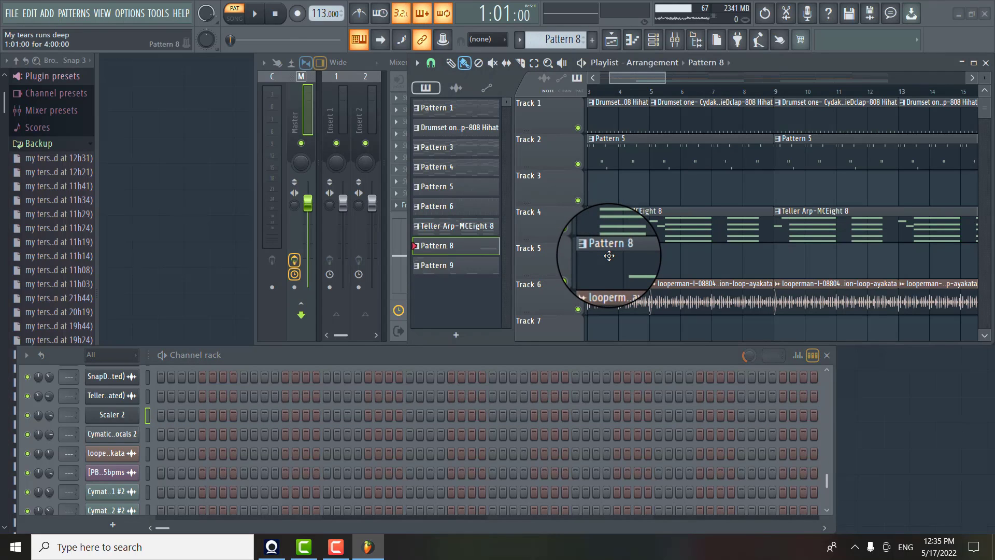
left_click(590, 140)
left_click(641, 195)
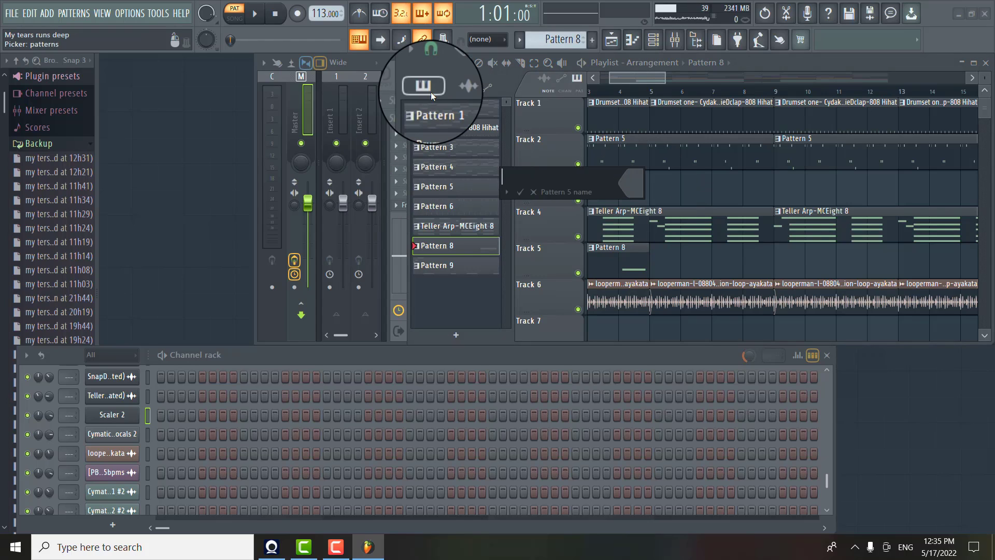
type("Altered")
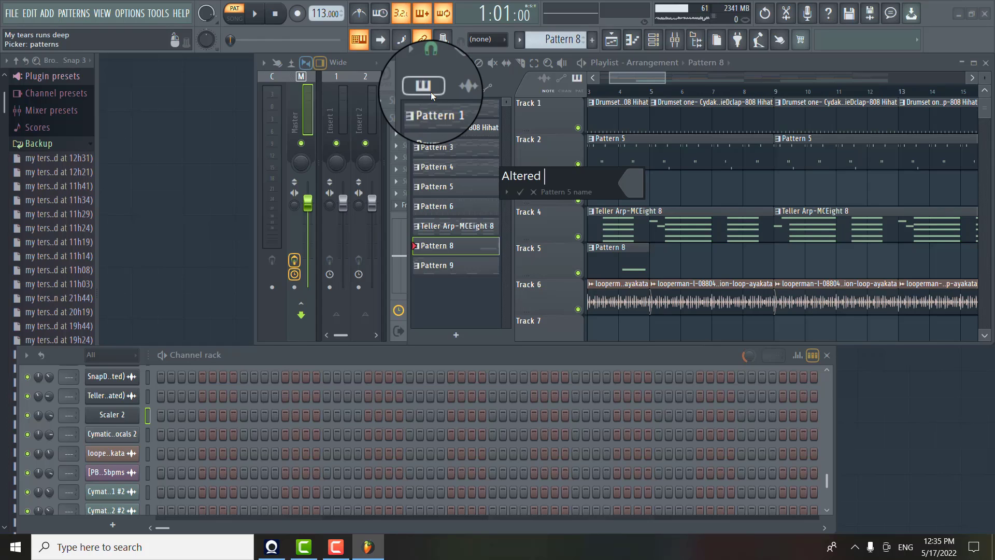
type(" LoGD")
key("BackSpace")
key("BackSpace")
type("gDrum-MC ")
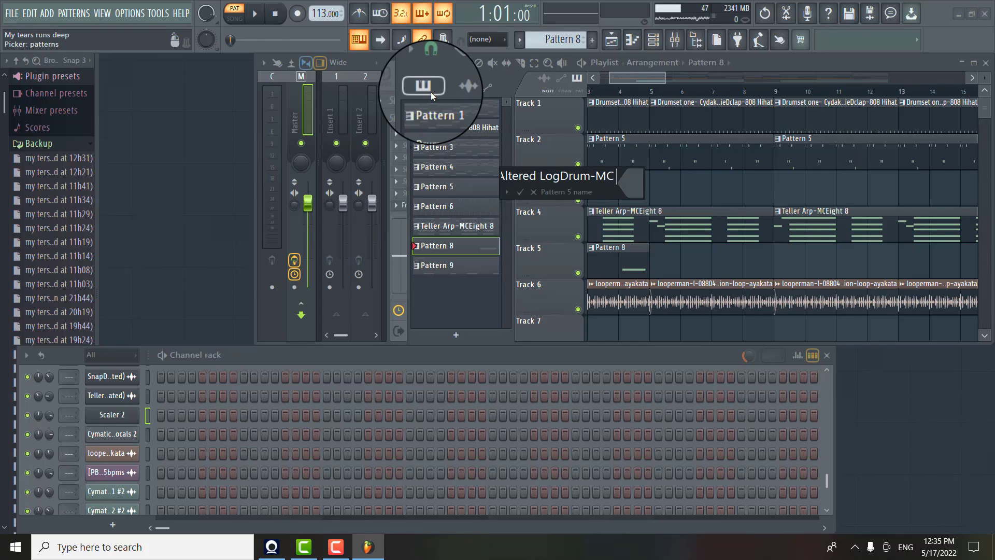
type("Eight 8")
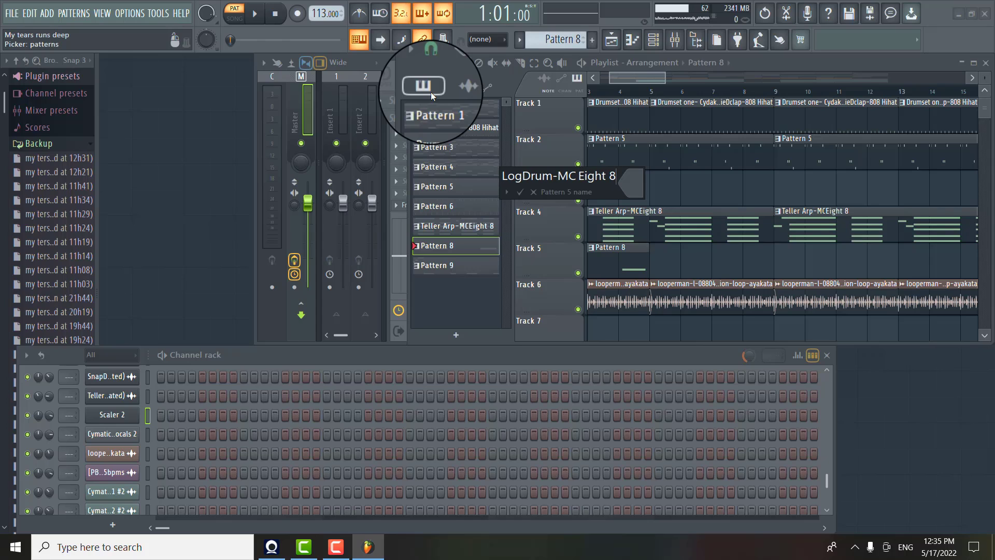
key("Return")
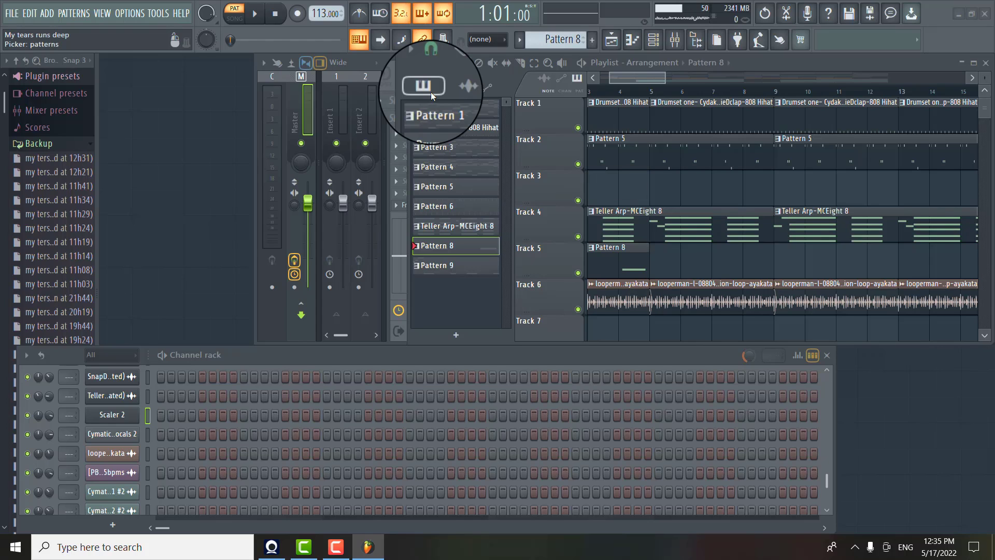
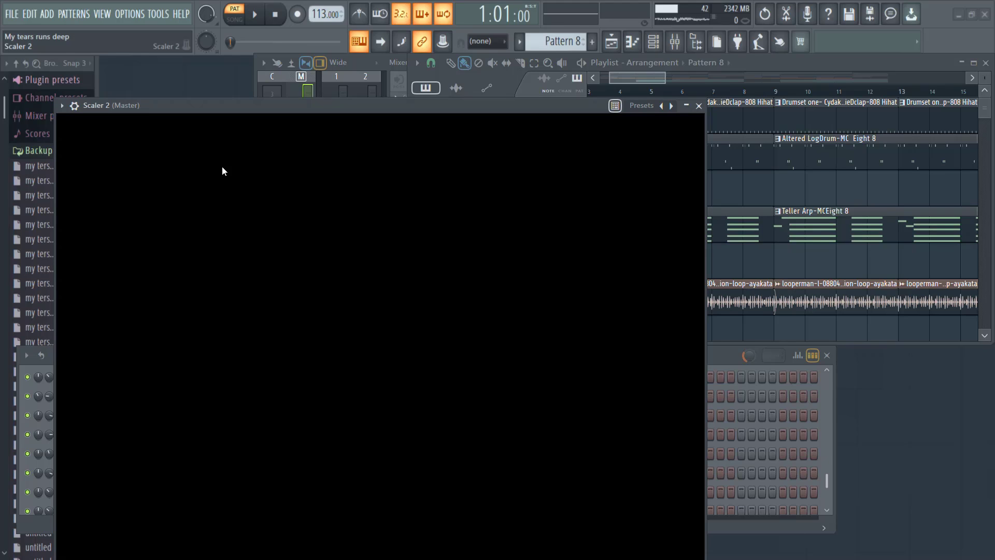
Close the Scaler 2 plugin window and open Pattern 8's Kontakt notes in the piano roll, showing the full pattern
left_click(222, 166)
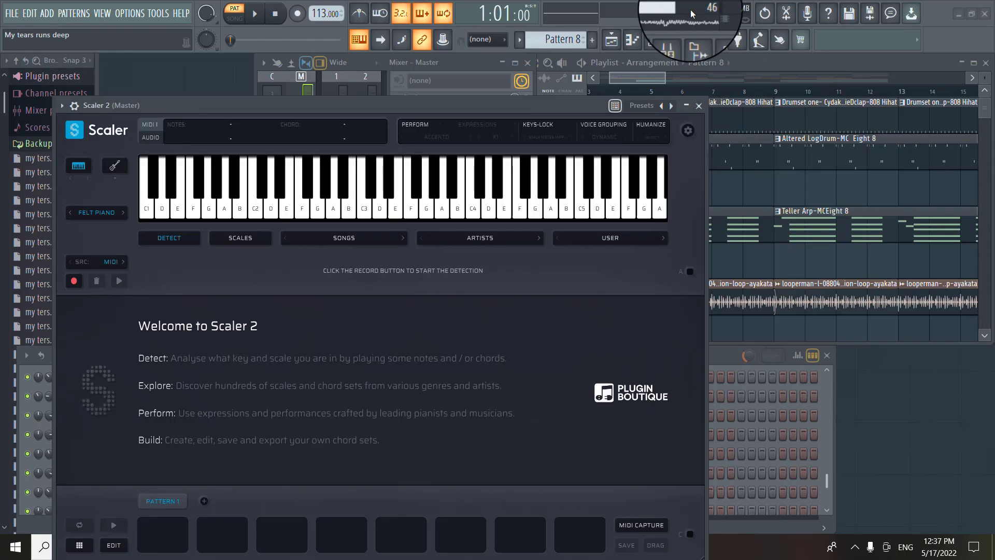
left_click(699, 106)
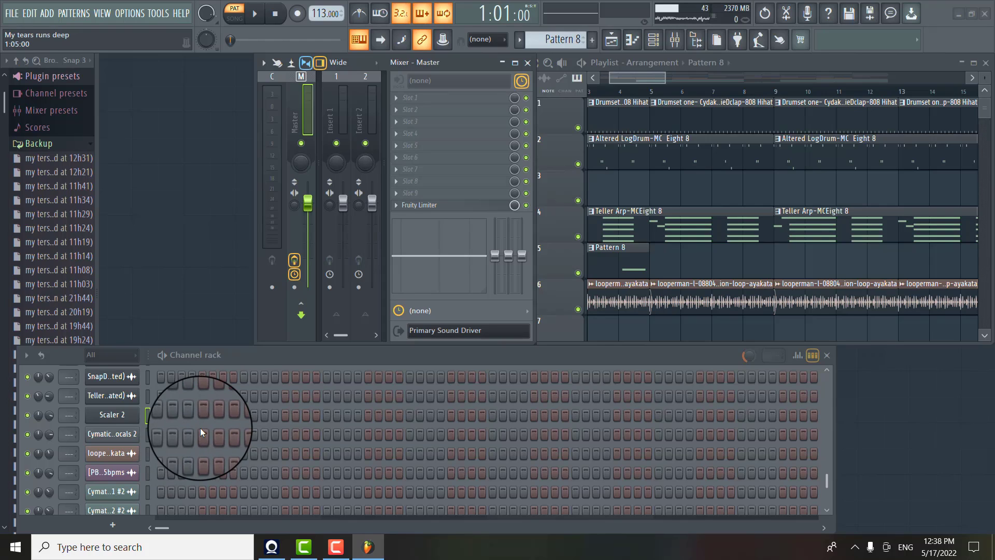
left_click(604, 254)
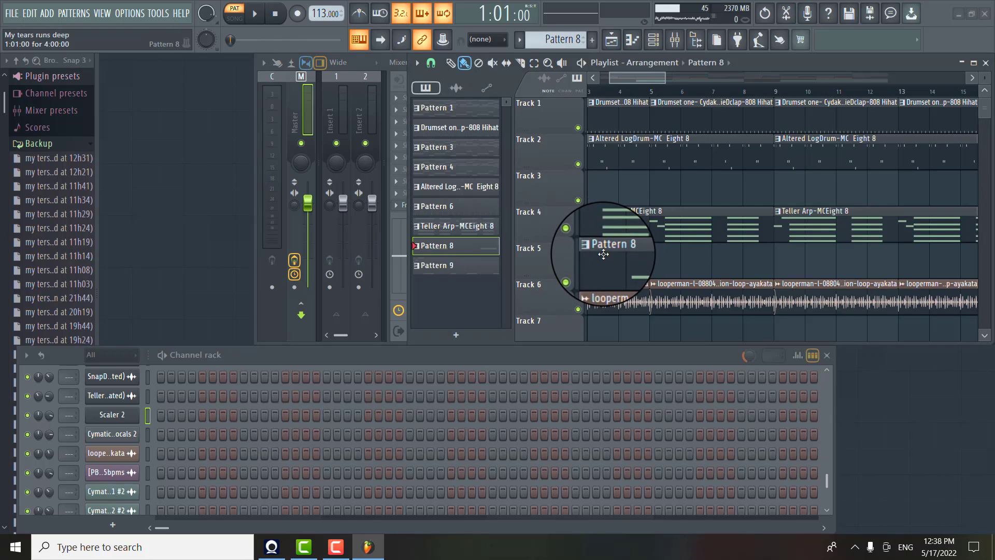
double_click(603, 254)
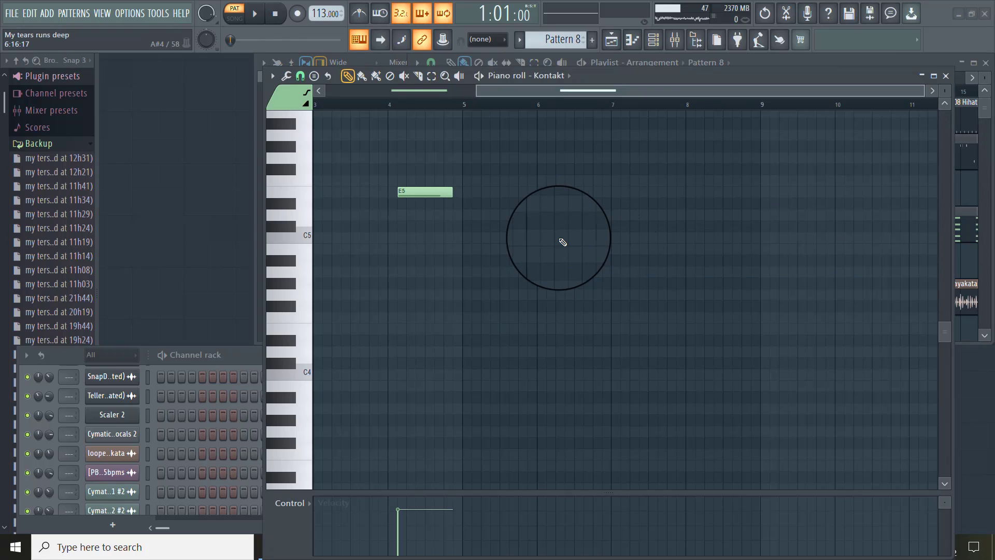
left_click_drag(944, 328, 944, 286)
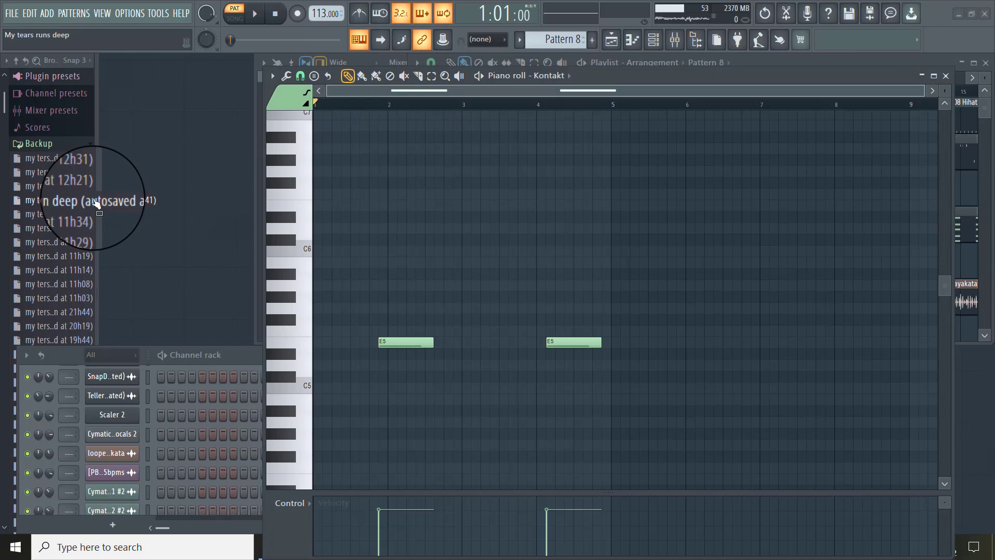
Collapse the browser, show the mixer widened to more insert tracks beside the piano roll, and bring the Kontakt notes back to the front
left_click_drag(98, 197, 24, 196)
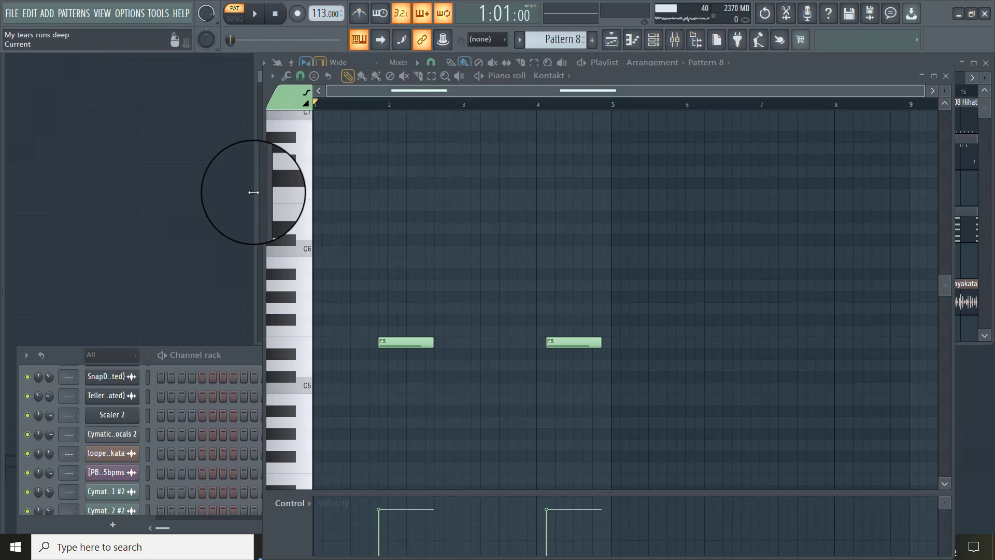
key("F9")
left_click_drag(177, 194, 175, 195)
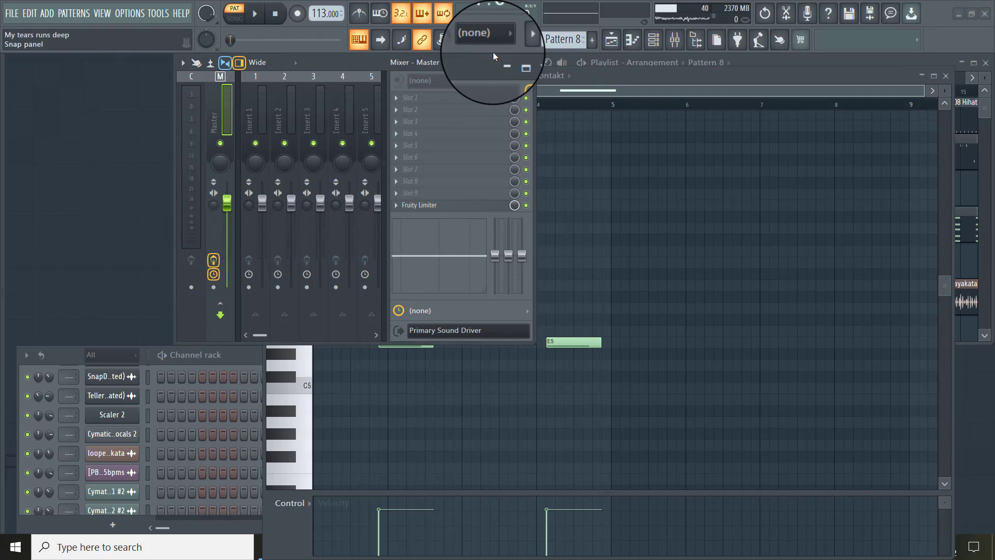
left_click(623, 76)
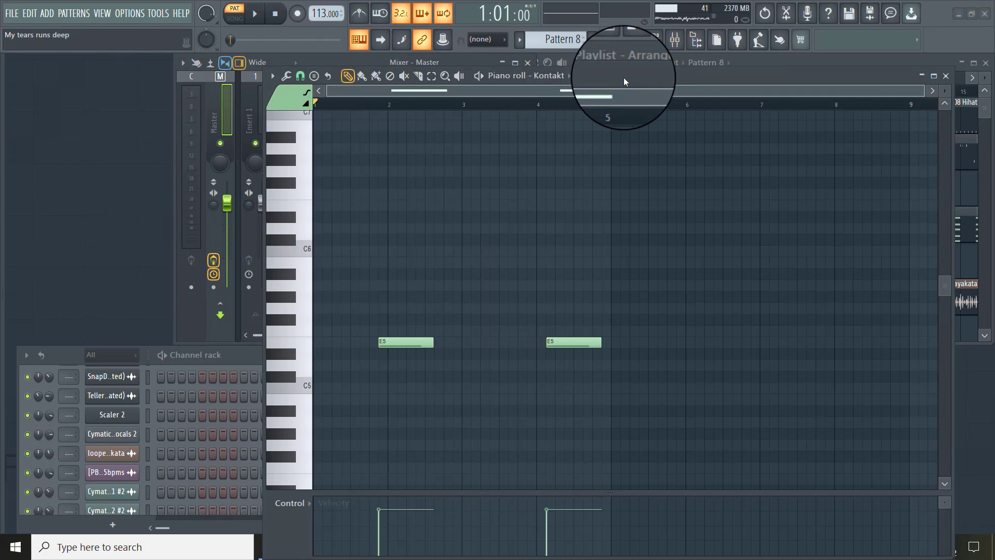
left_click_drag(369, 60, 242, 62)
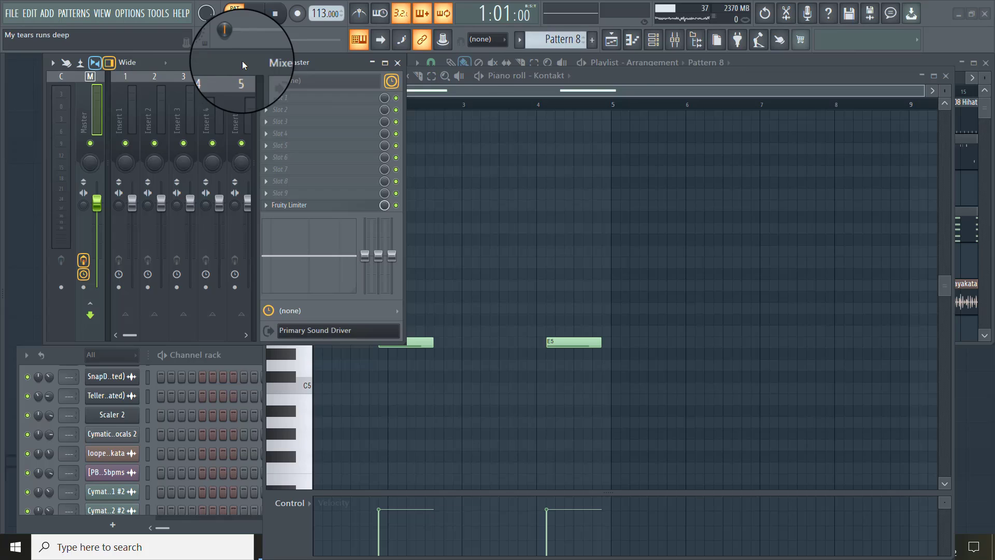
left_click(689, 73)
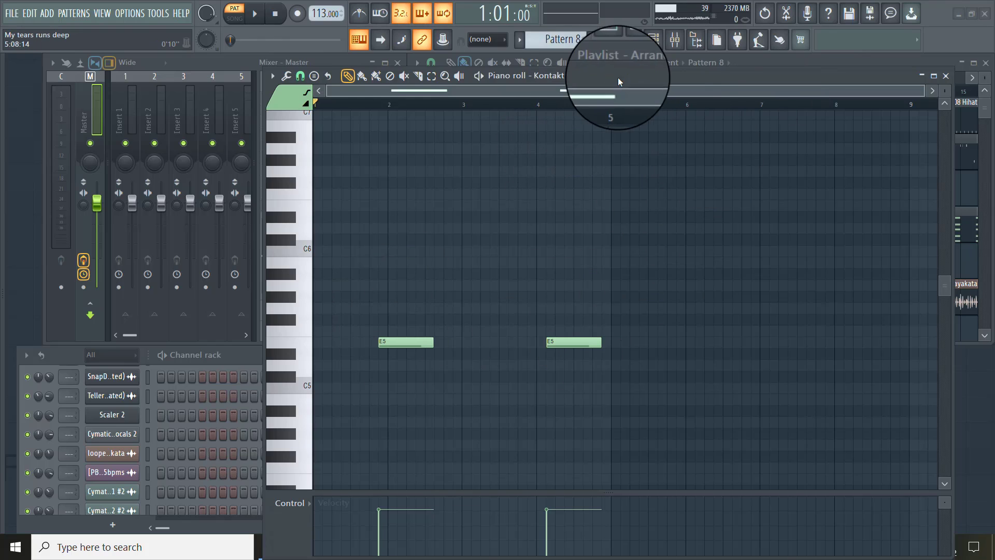
Play Pattern 8, set the first E5 note's velocity to about 74% and the second to a similar level, and close the piano roll
left_click(255, 11)
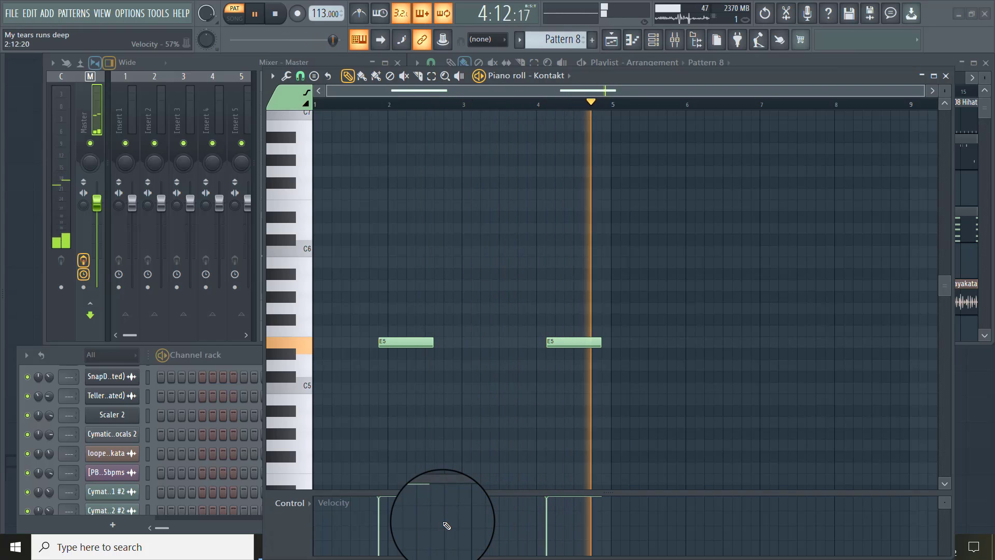
left_click(379, 513)
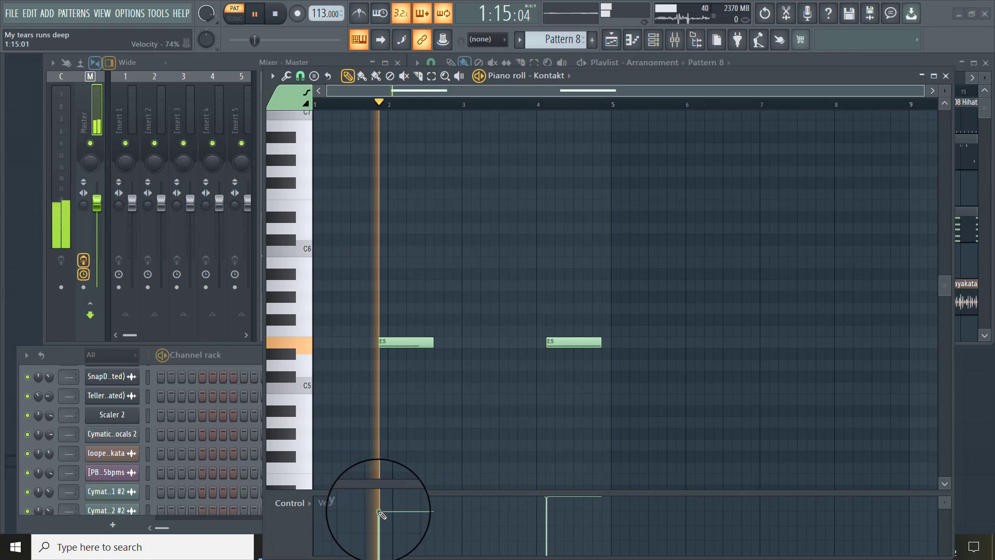
left_click(552, 513)
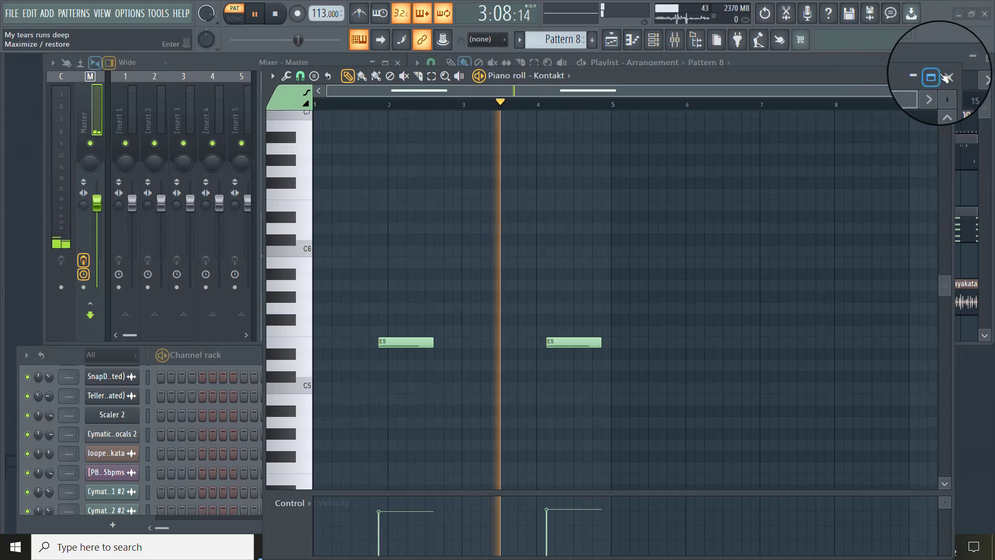
left_click(946, 77)
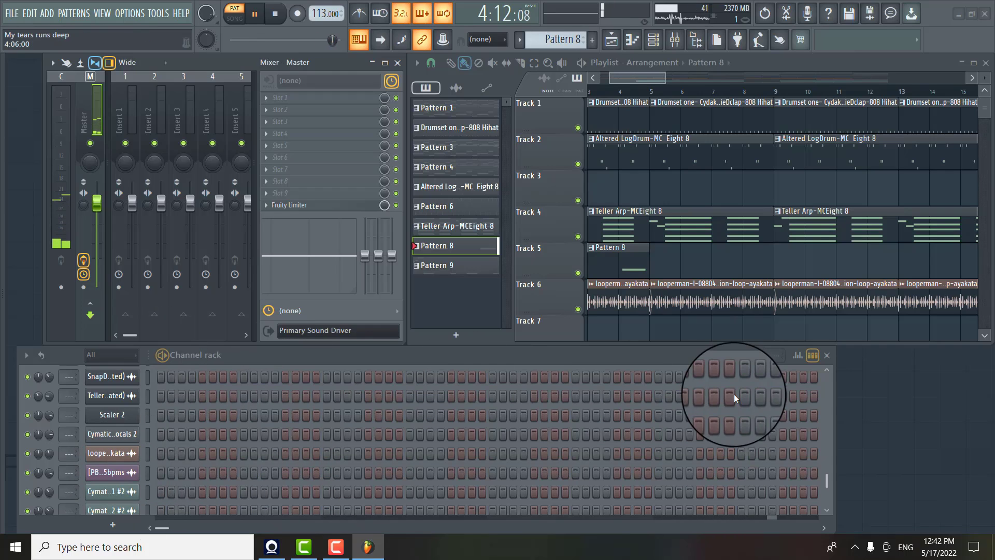
Open the Kontakt channel's Emotional Piano instrument and turn off High Damping in its performance settings
left_click(827, 510)
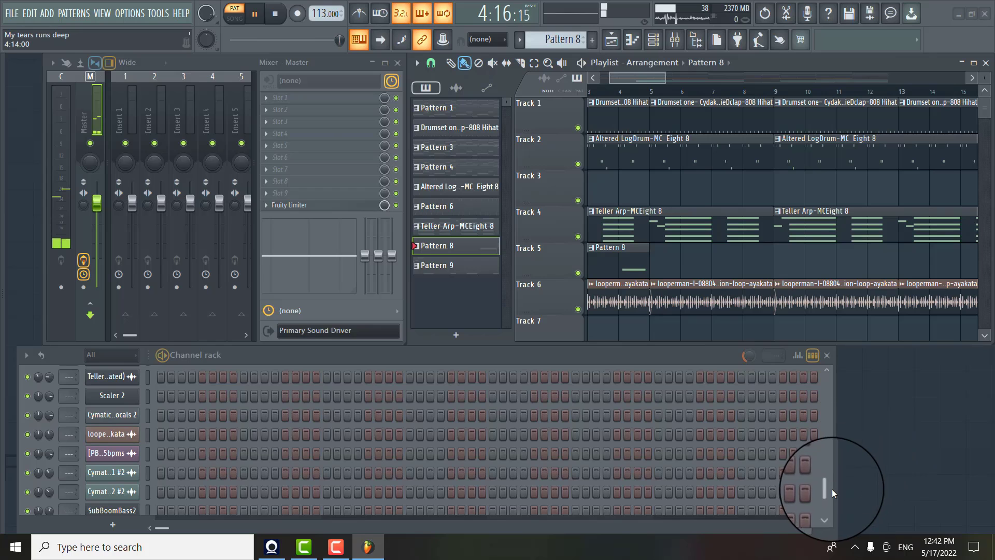
left_click_drag(826, 489, 795, 415)
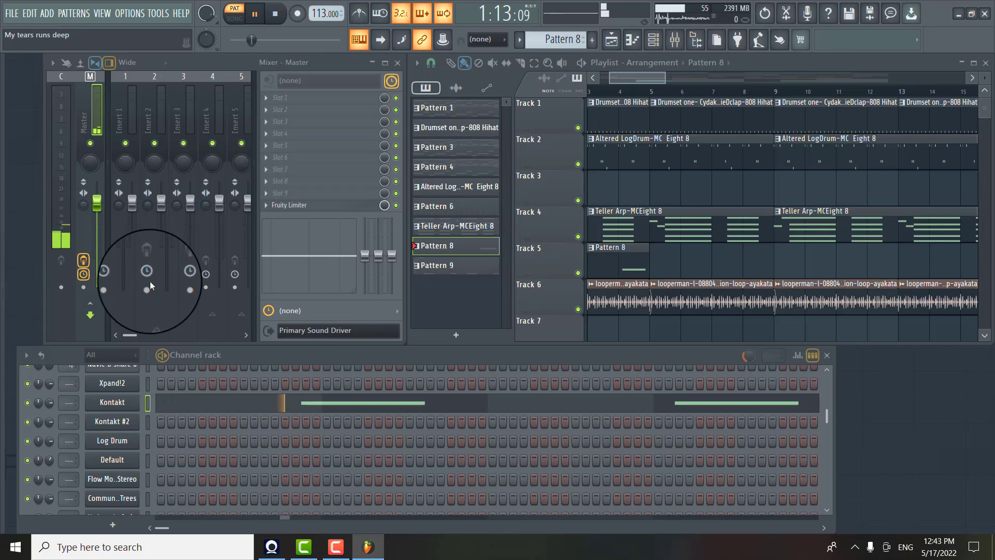
left_click(111, 403)
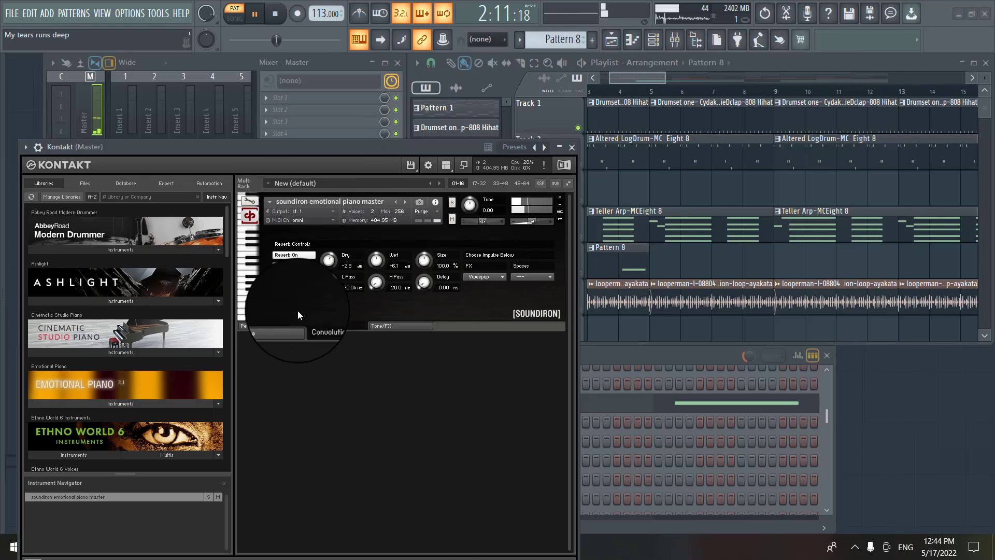
left_click(258, 324)
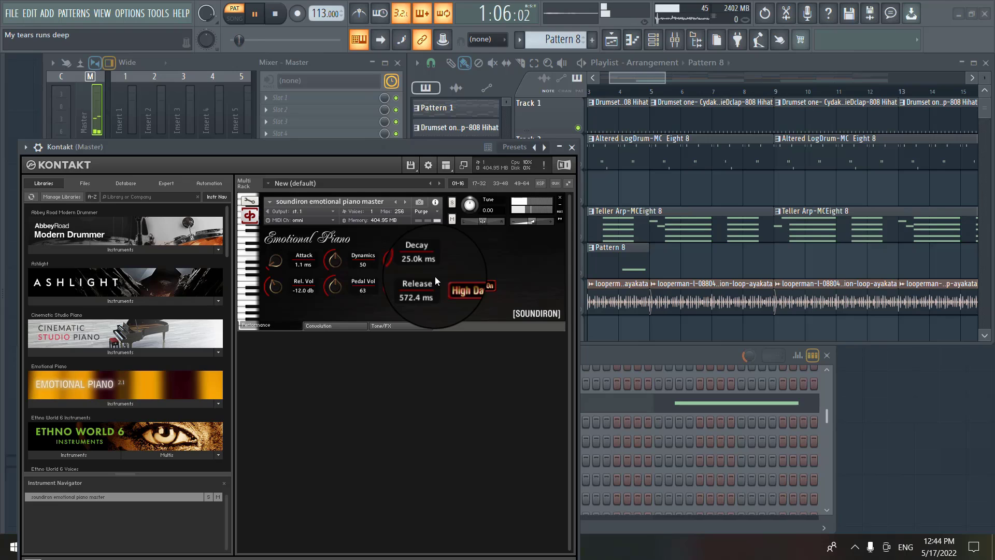
left_click(475, 285)
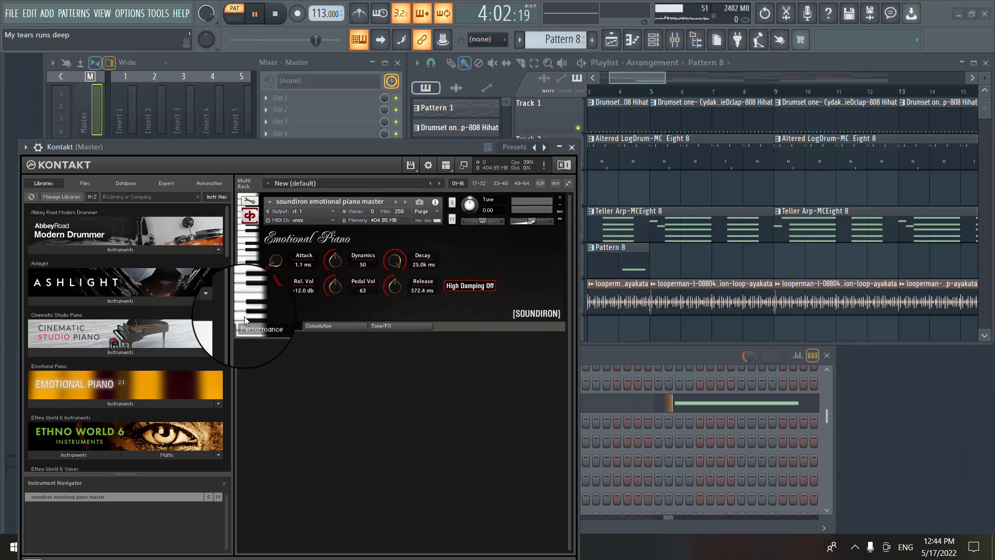
Examine the piano's convolution reverb settings with the available FX impulses, and its Tone/FX controls
left_click(327, 325)
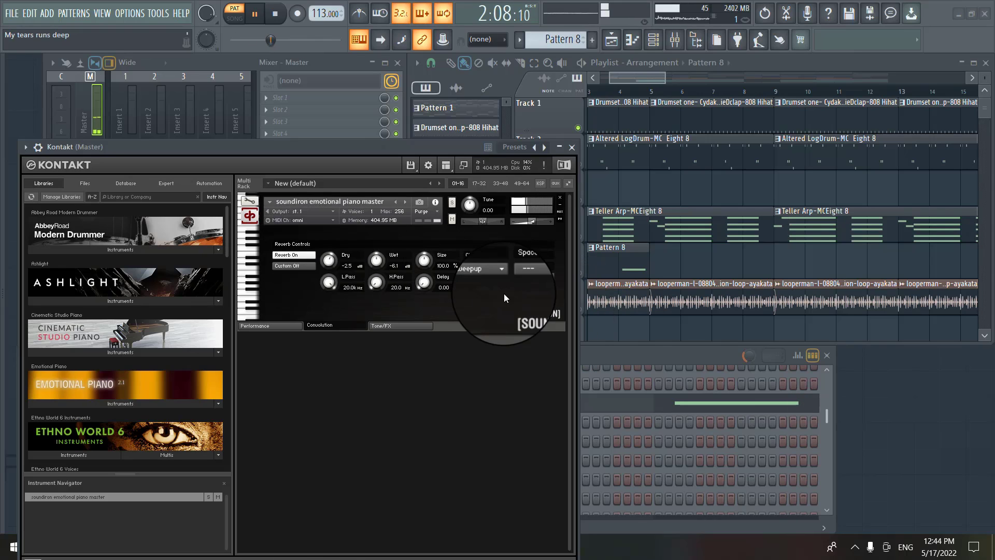
left_click(502, 278)
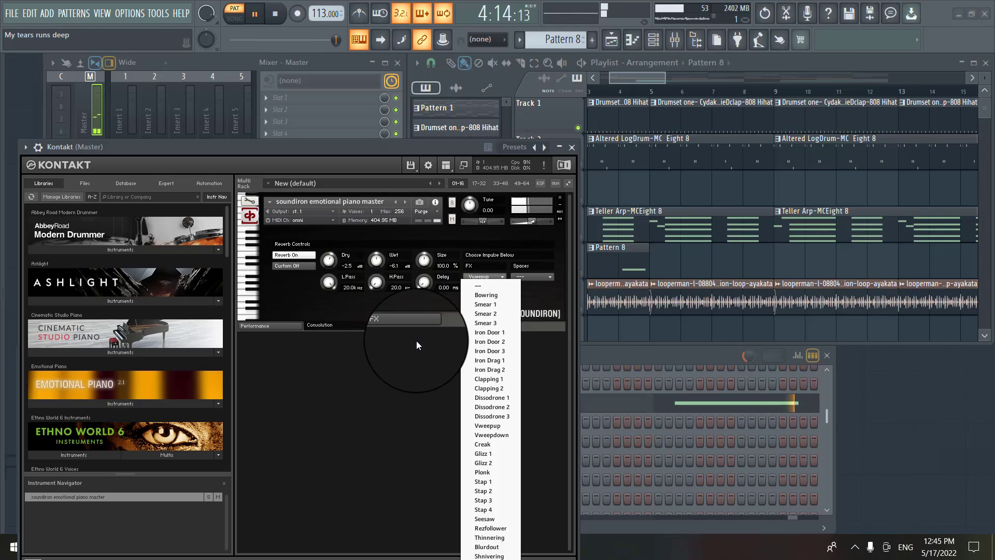
left_click(405, 326)
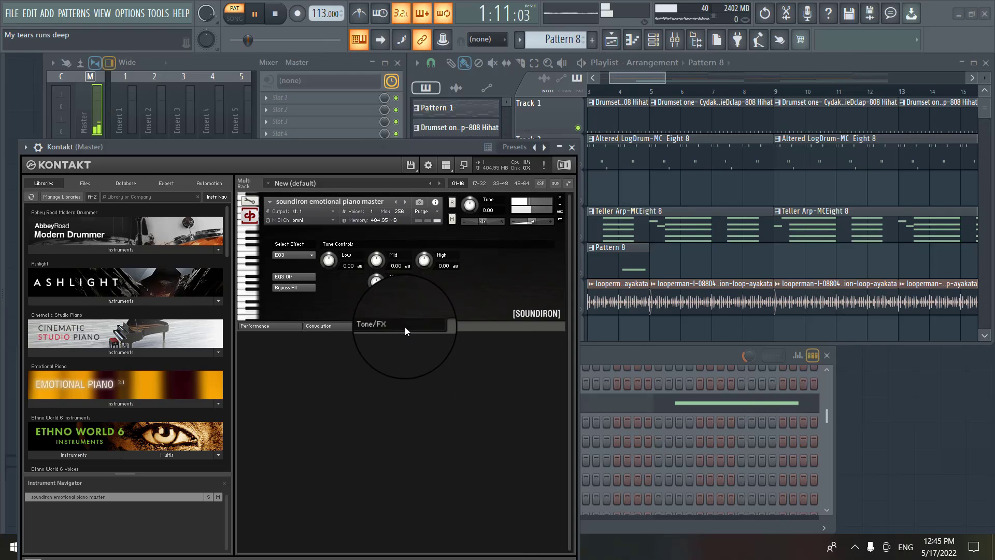
Toggle the piano's convolution reverb to compare the sound with and without it, leaving the reverb on
left_click(347, 325)
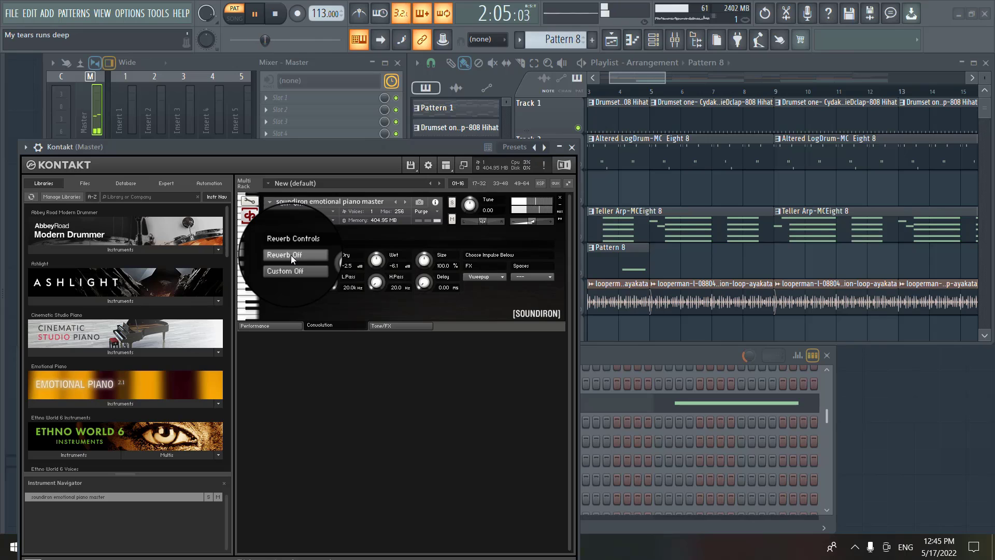
left_click(292, 255)
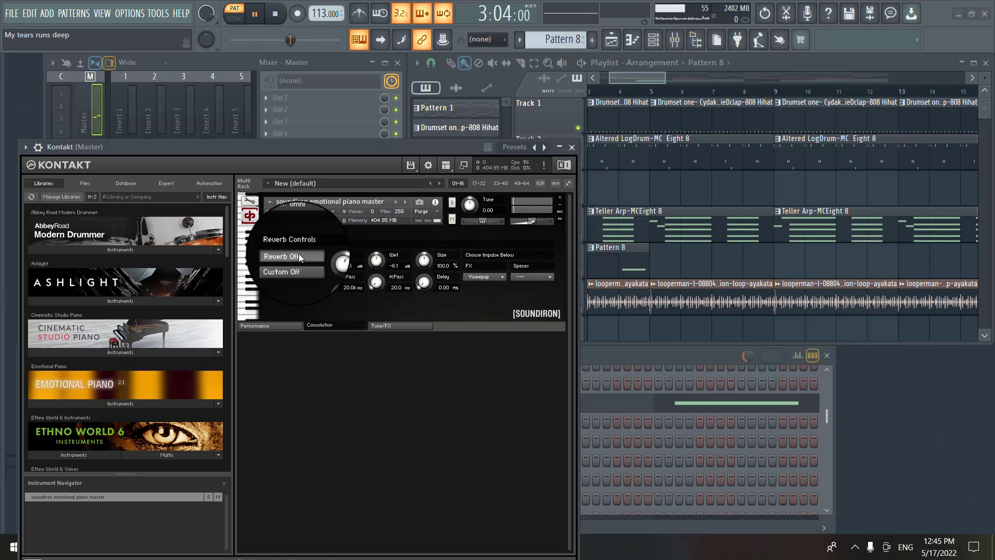
left_click(299, 257)
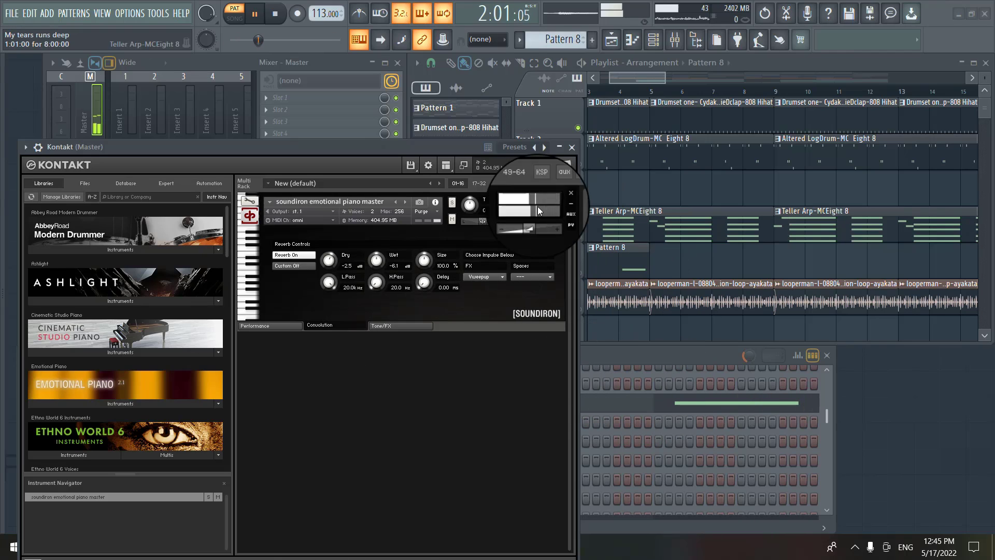
Look over the piano's reverb Spaces impulses, turn High Damping on in its performance settings and close the Kontakt window
left_click(550, 276)
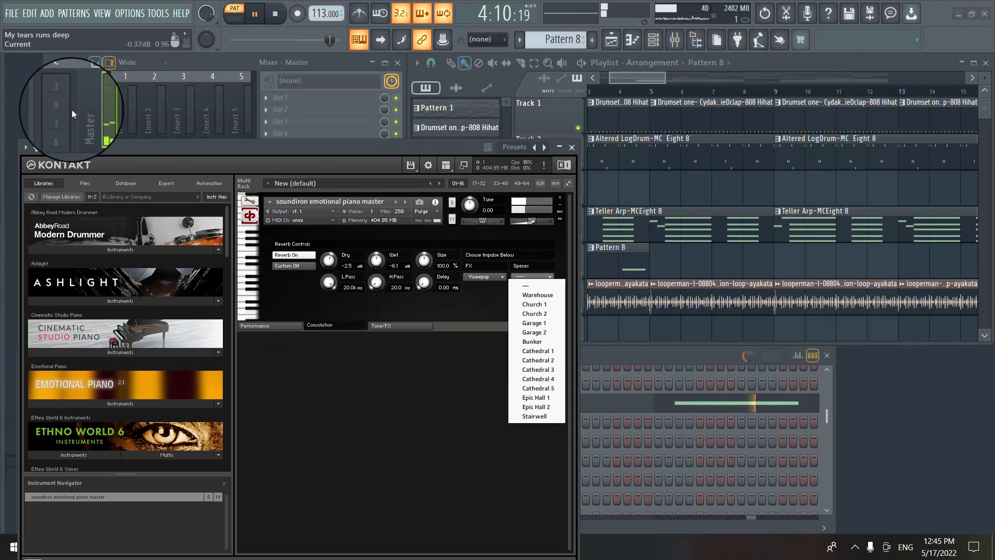
left_click(364, 366)
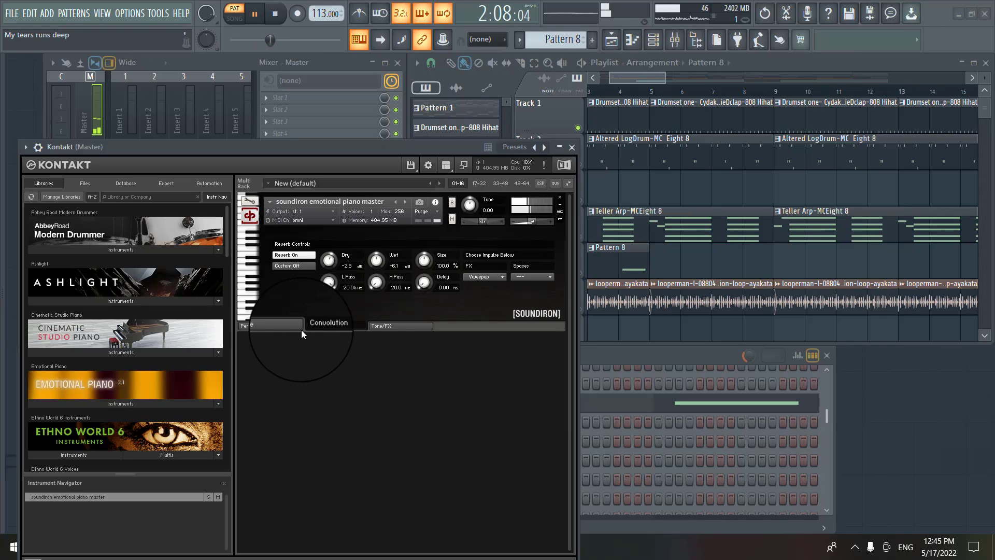
left_click(282, 327)
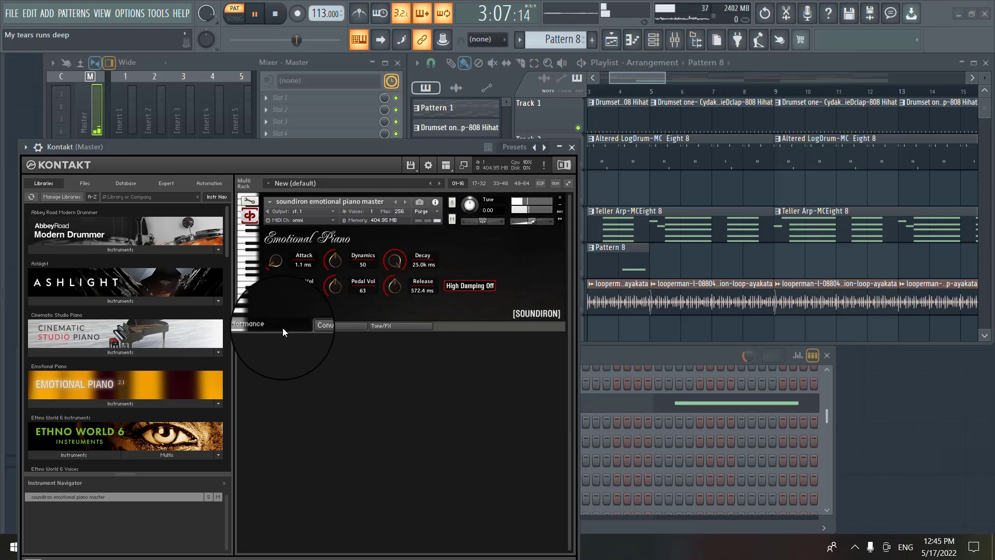
left_click(465, 288)
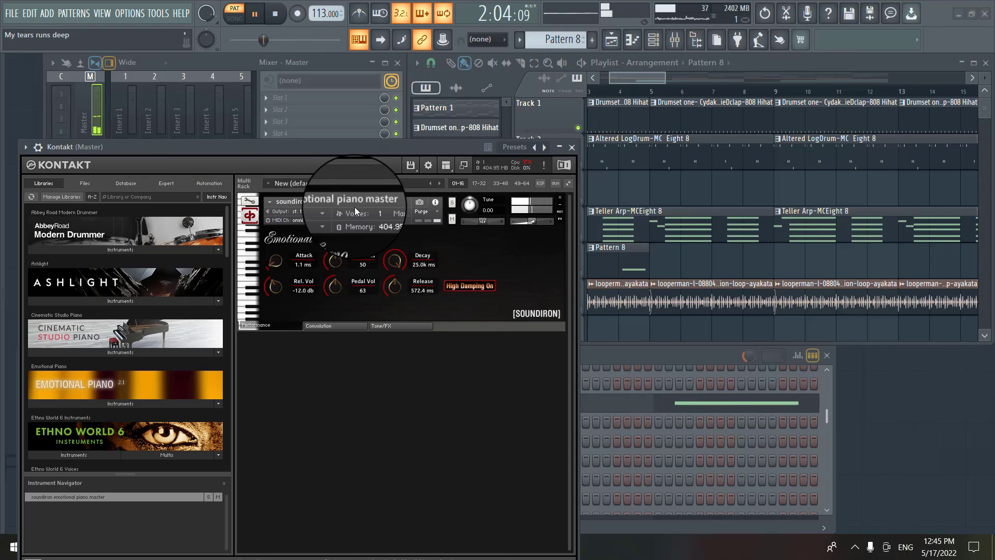
left_click(572, 148)
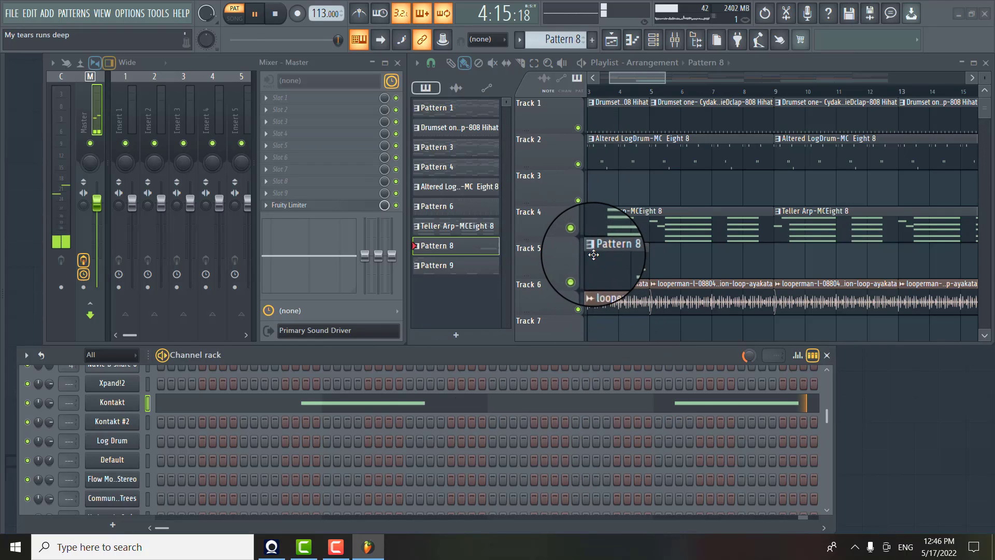
Rename Pattern 8 as "confvoluted emotional piano"
left_click(591, 248)
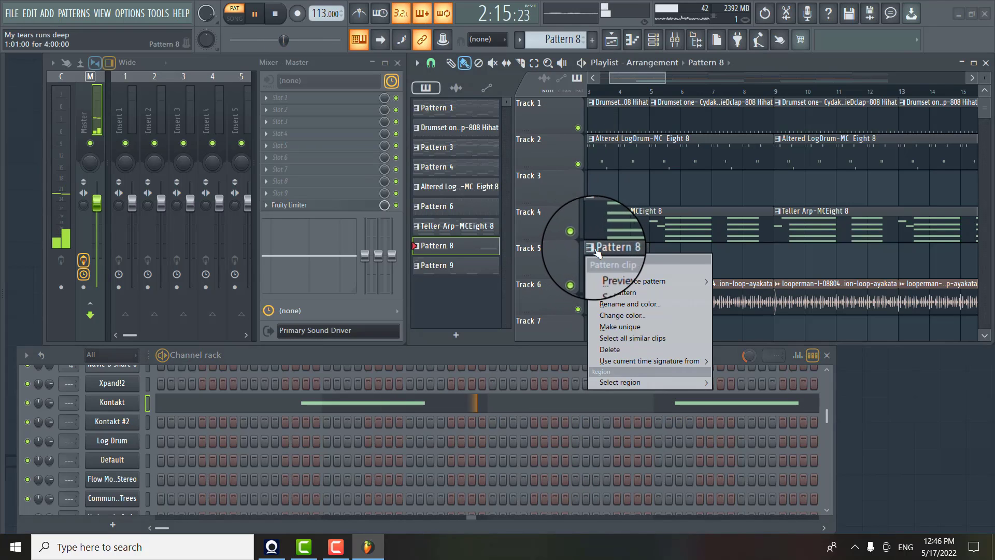
left_click(623, 307)
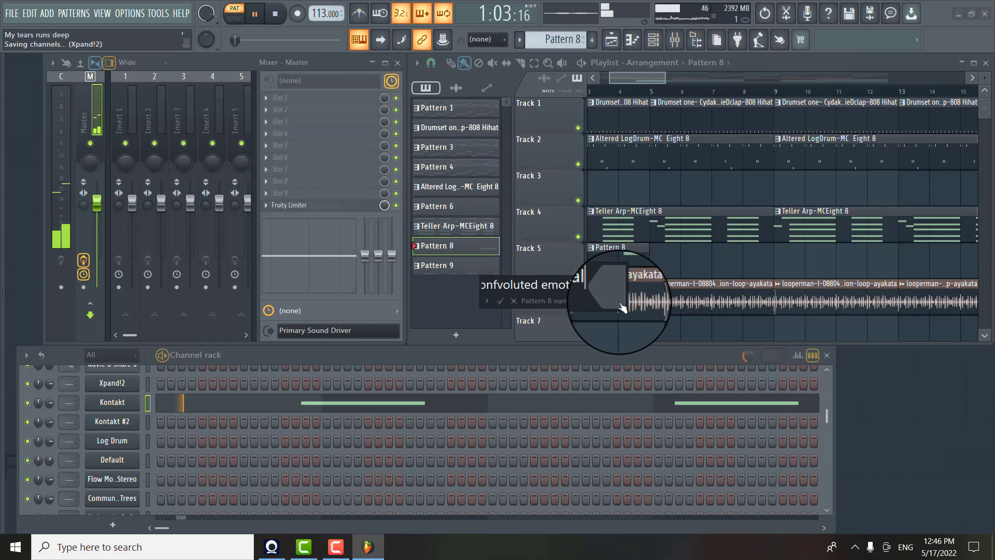
type("pain")
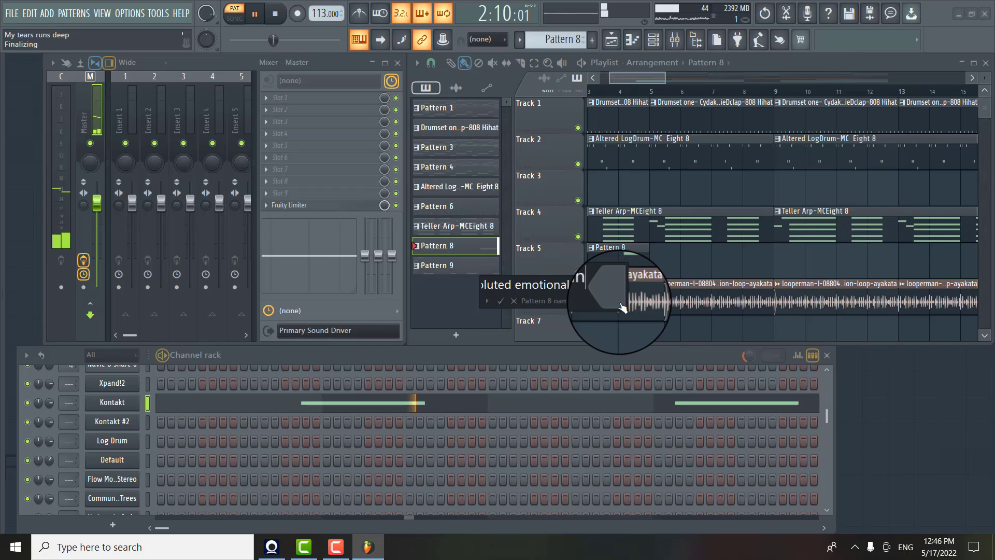
key("Return")
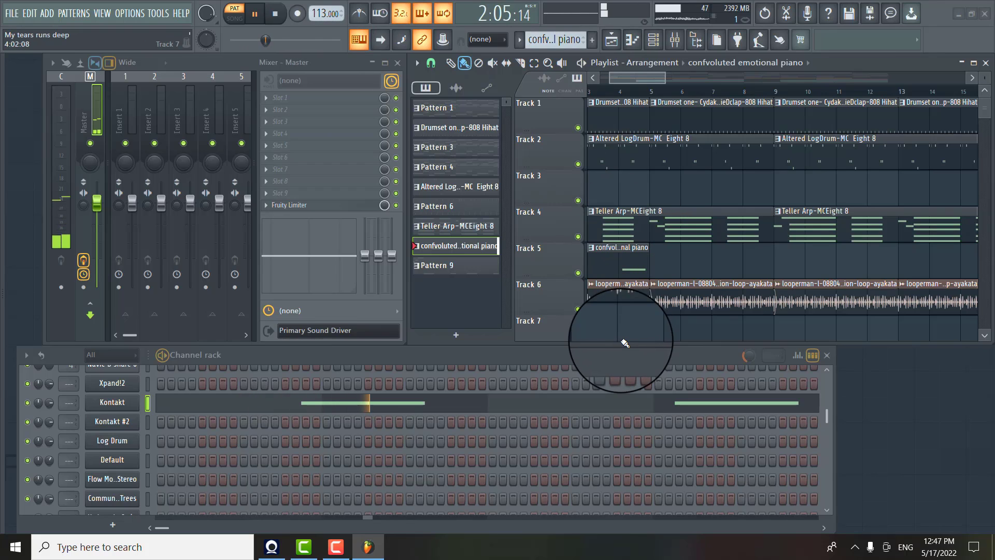
Open the channel settings of the looperman afrobeat percussion loop used on Track 6 and narrow the mixer that covers them
left_click(590, 285)
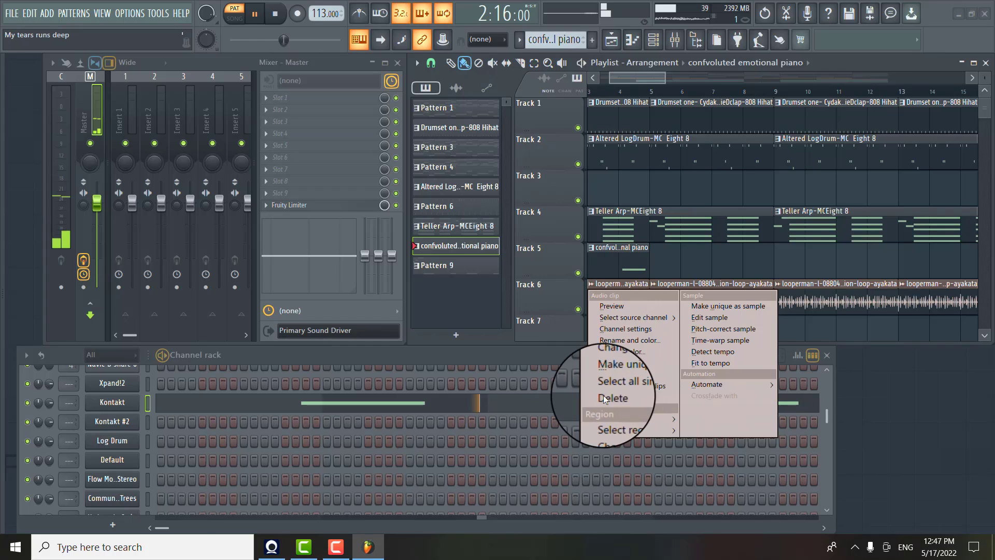
left_click(154, 509)
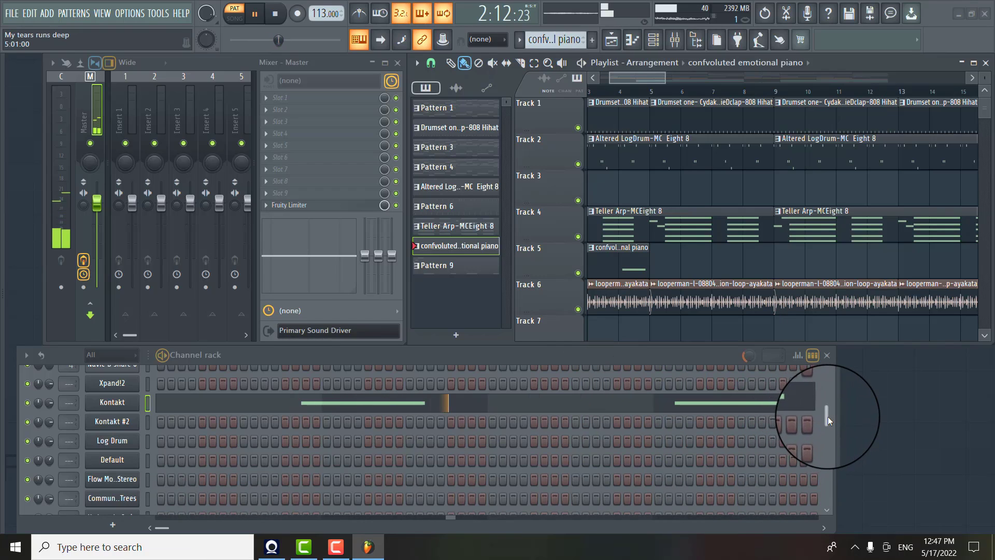
left_click_drag(828, 415, 831, 491)
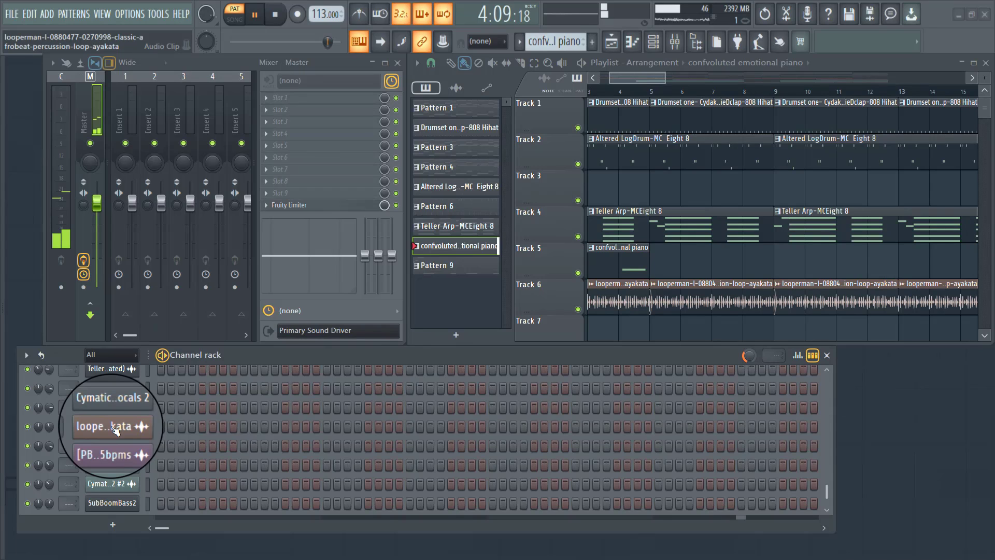
left_click(116, 430)
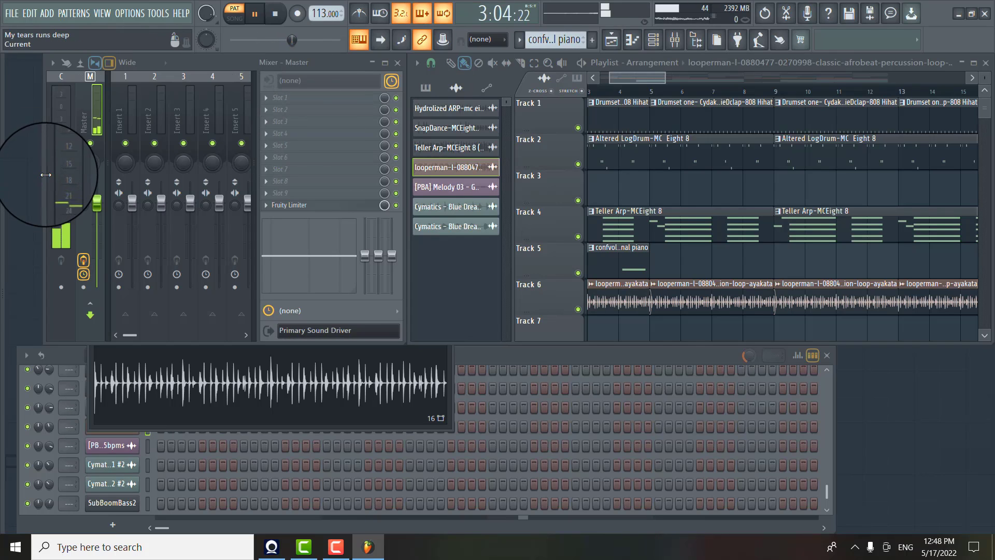
left_click_drag(46, 174, 127, 172)
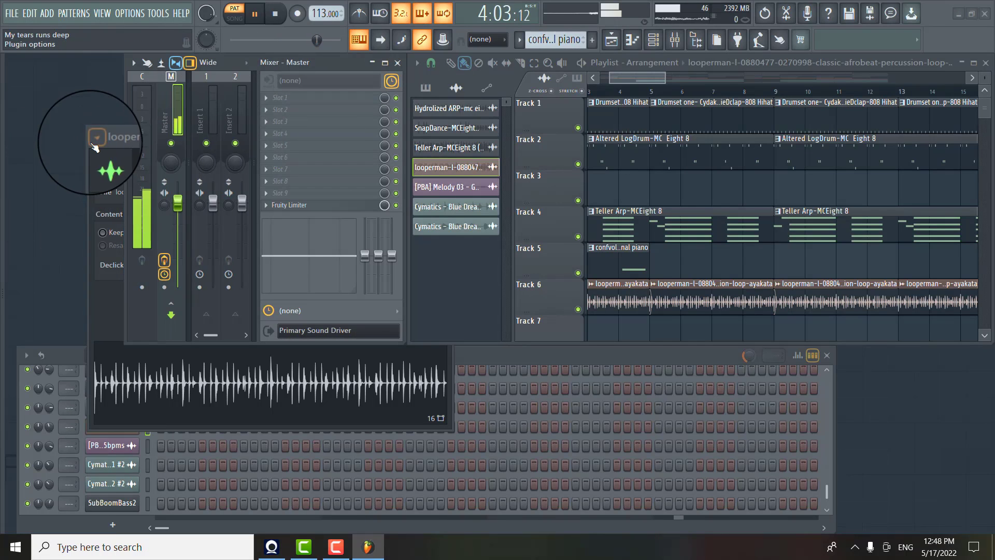
Bring the percussion loop's channel settings to the front and look through its channel options and sample commands
left_click(95, 139)
left_click(94, 138)
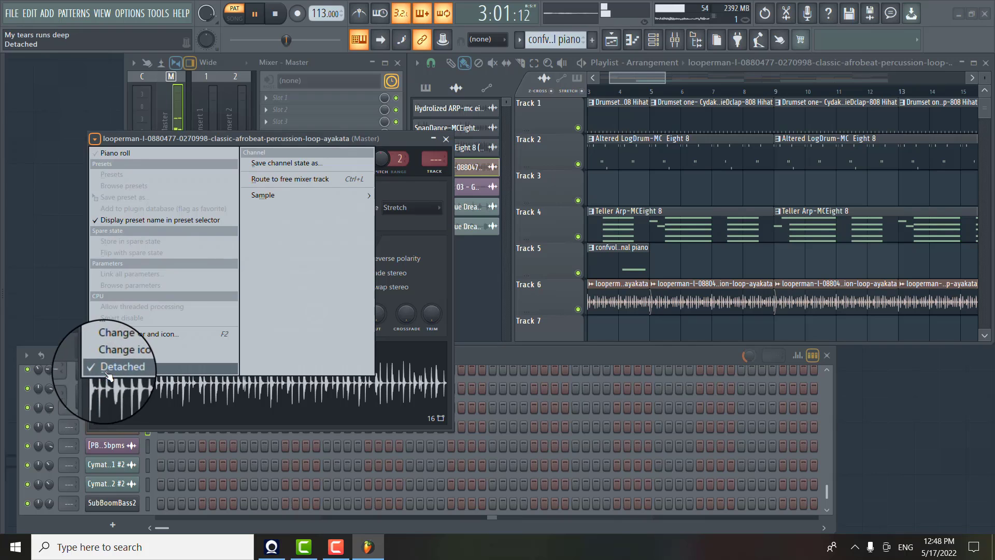
mouse_move(358, 196)
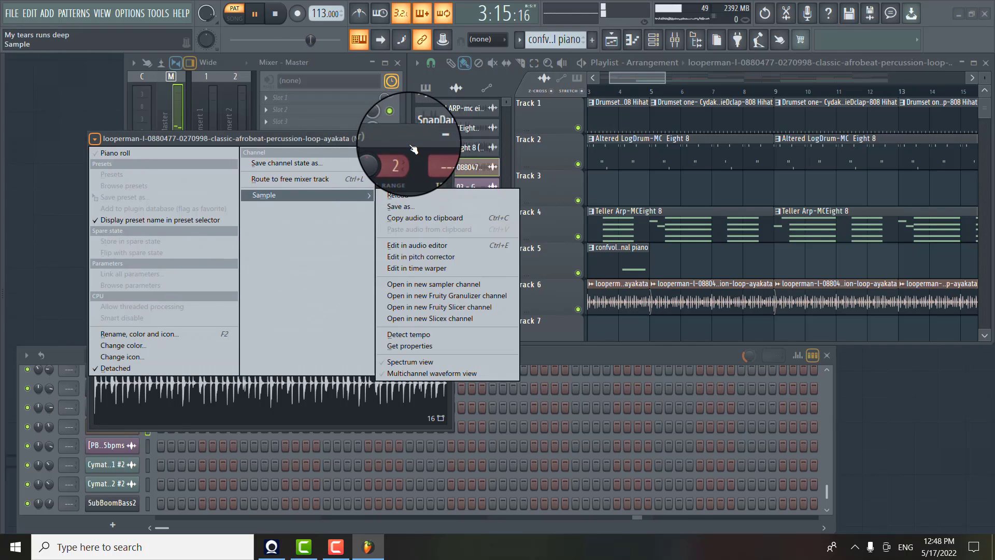
left_click(413, 149)
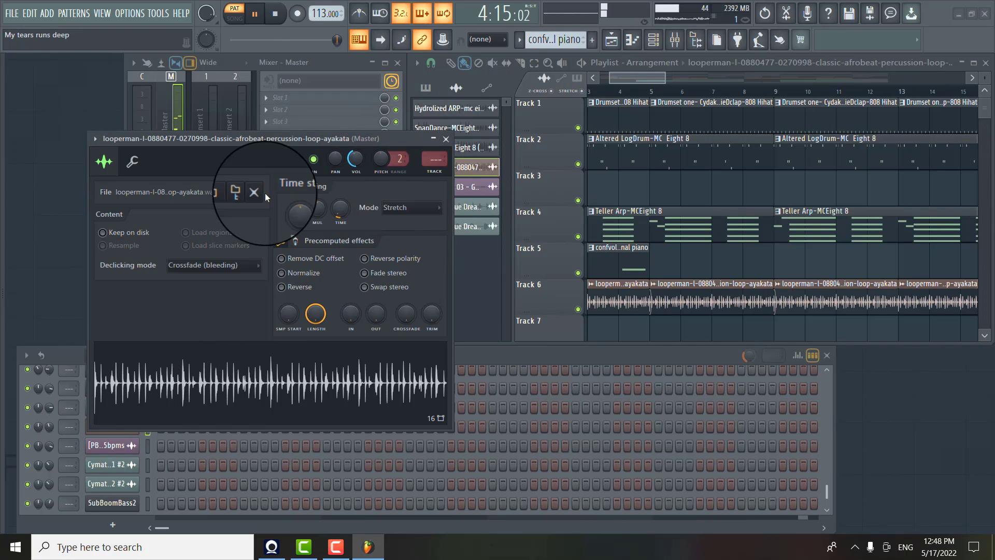
Set the percussion loop's channel volume to about 44%, check its time-stretching mode and close the channel settings
mouse_move(356, 158)
left_mouse_down()
mouse_move(353, 176)
mouse_move(361, 170)
left_mouse_up()
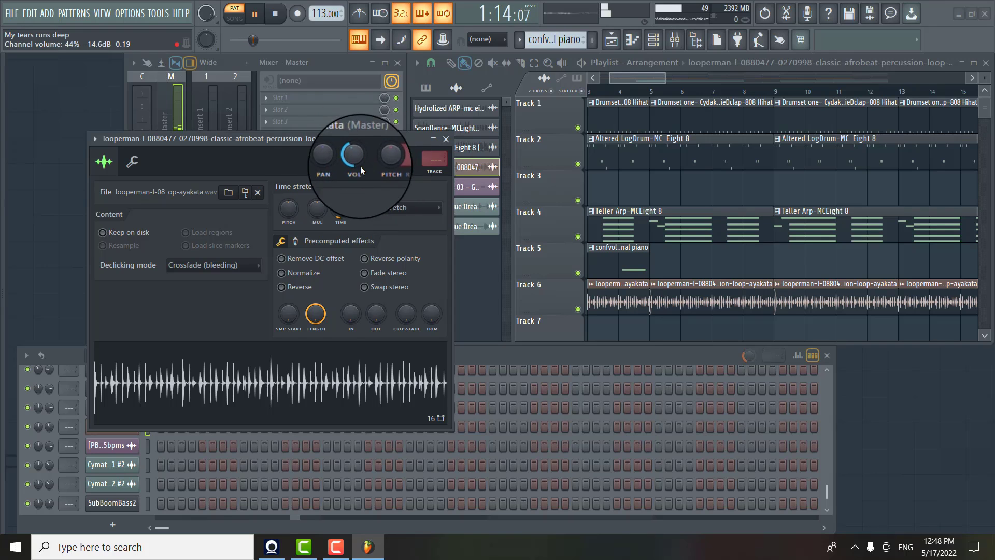
left_click(436, 209)
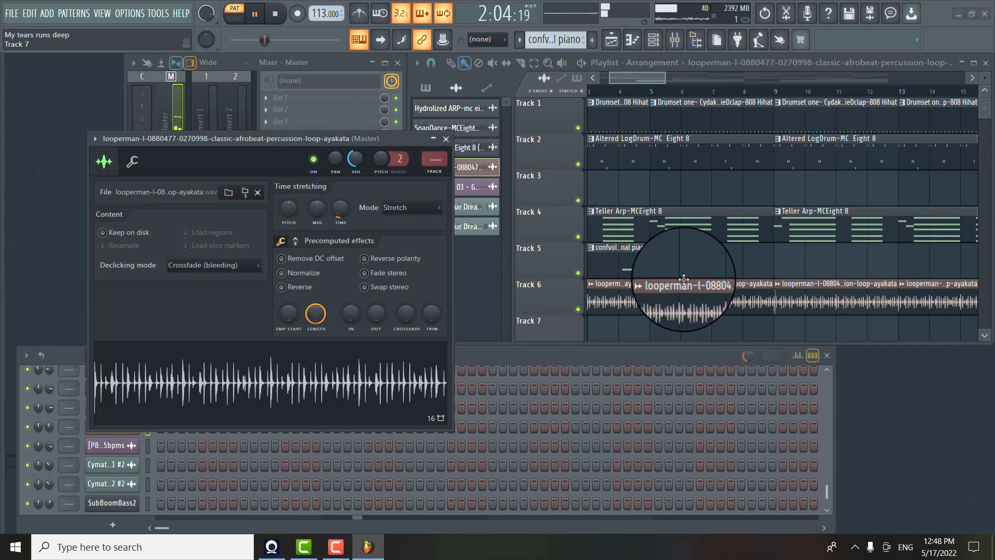
left_click(446, 138)
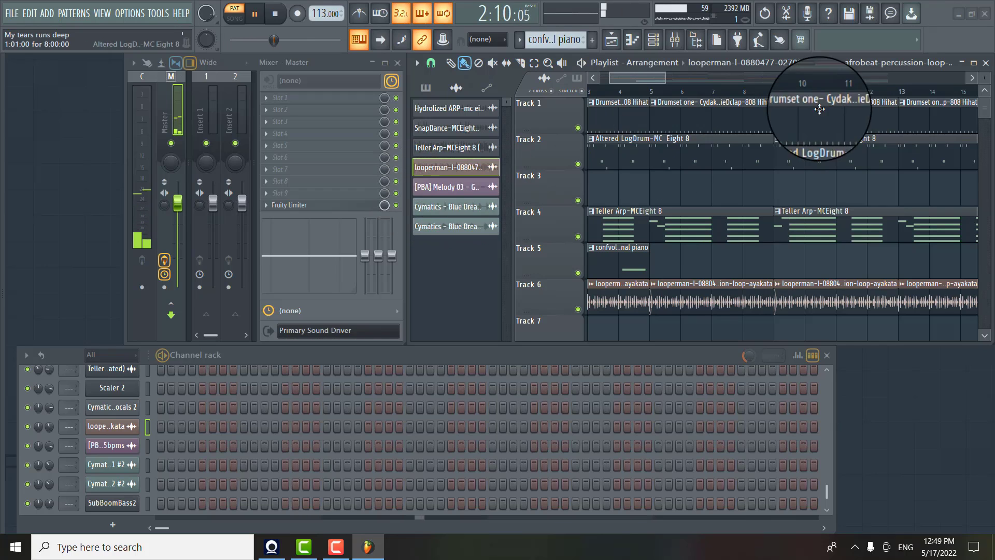
Examine how the percussion loop, flute melody, Cymatics vocals and Pattern 9 clips are arranged on Tracks 6 to 10
left_click_drag(648, 73, 719, 70)
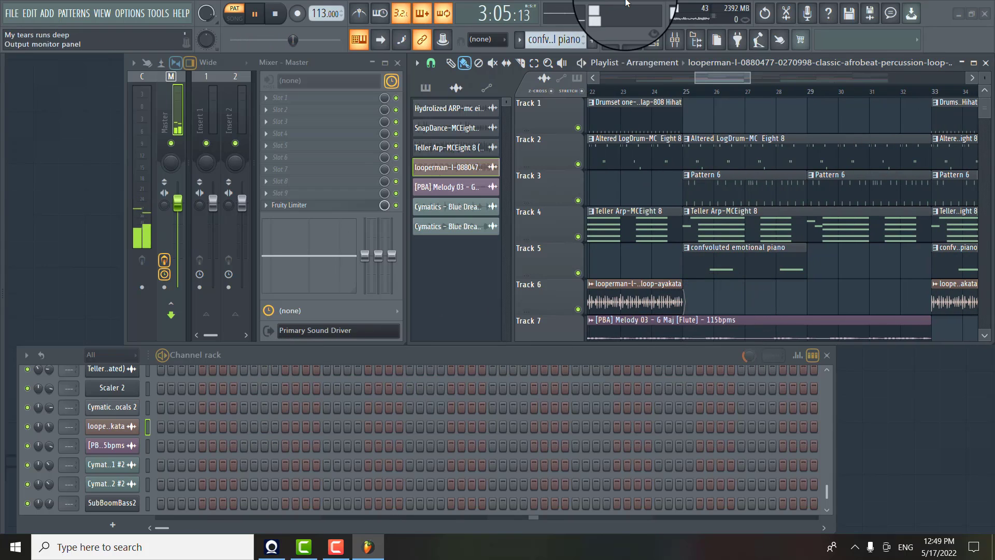
scroll(568, 40, "up", 7)
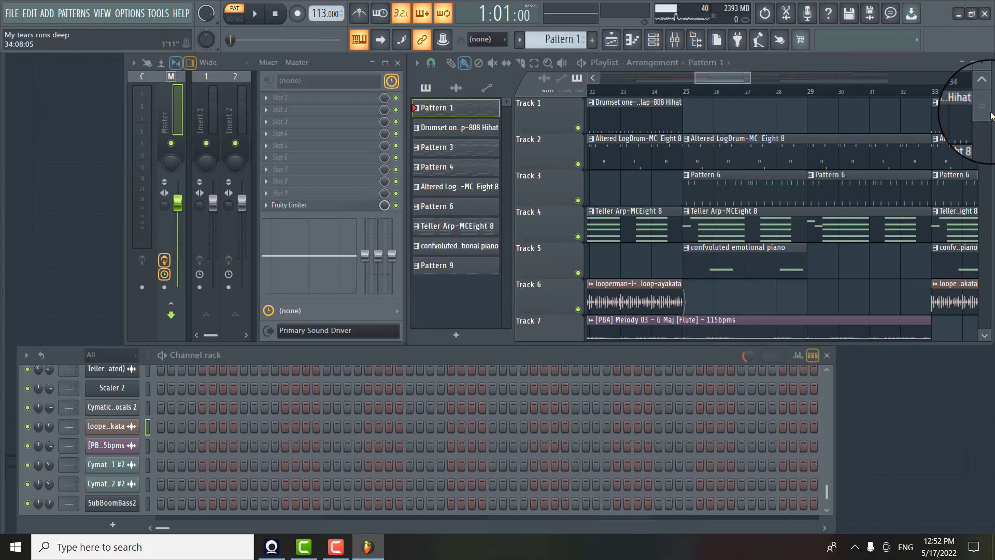
scroll(986, 113, "down", 12)
scroll(986, 112, "up", 10)
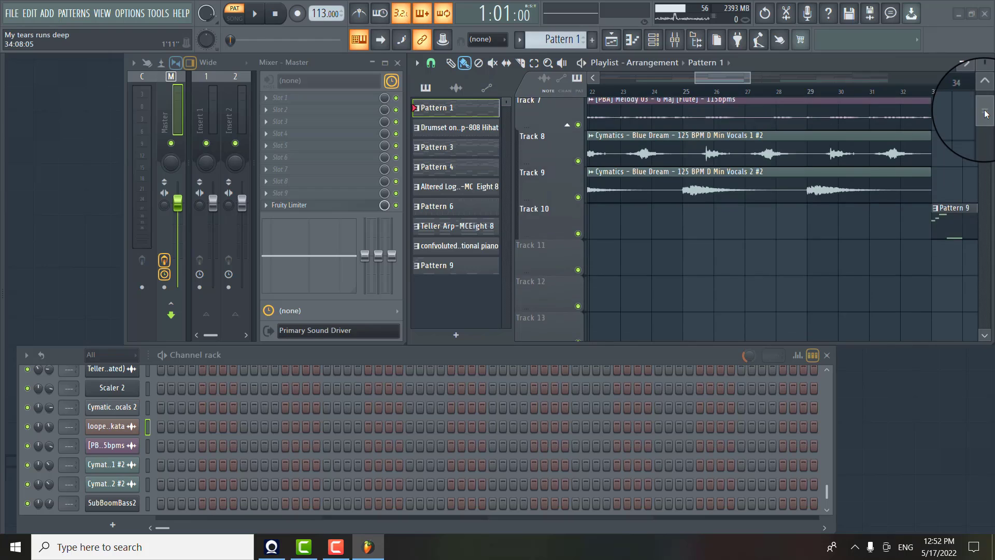
scroll(986, 112, "up", 4)
scroll(985, 113, "down", 7)
scroll(986, 113, "up", 1)
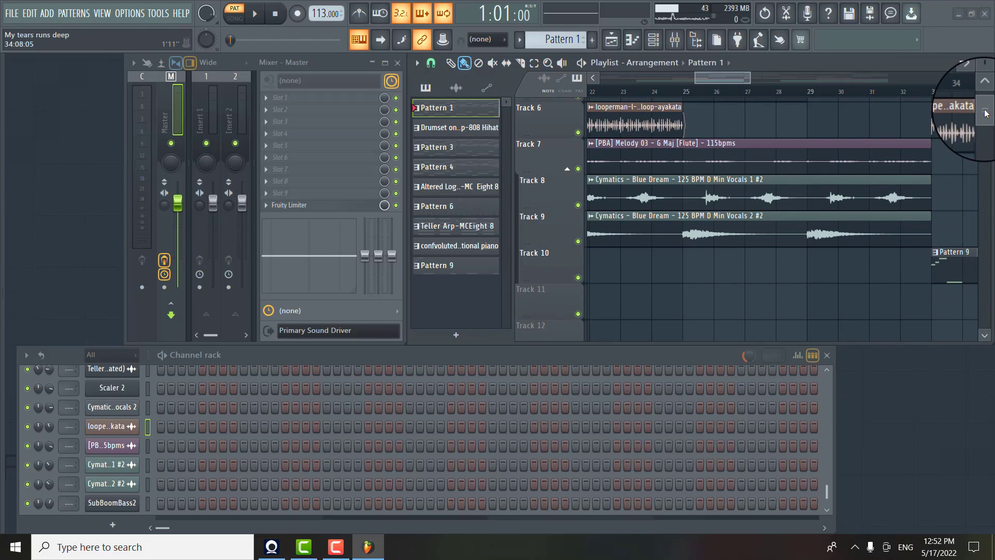
left_click_drag(726, 78, 820, 73)
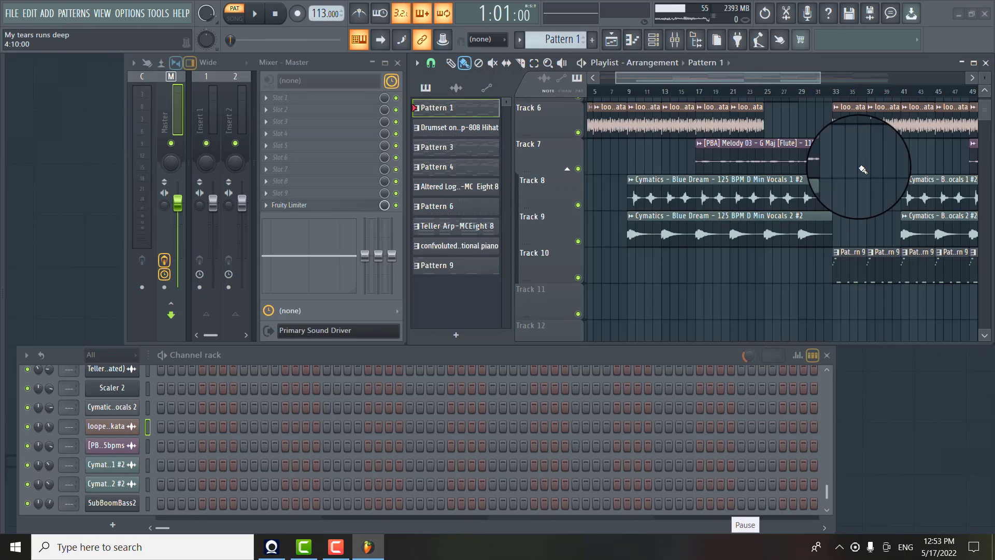
Select Pattern 9, inspect its SubBoomBass2 notes from G5 down to C4 in the piano roll, and play the pattern
left_click(851, 265)
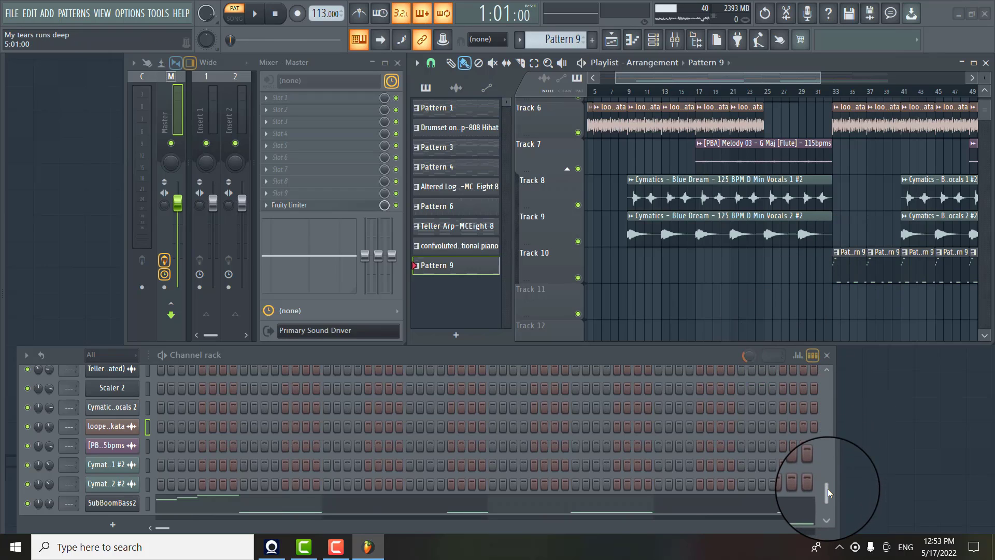
scroll(827, 489, "down", 2)
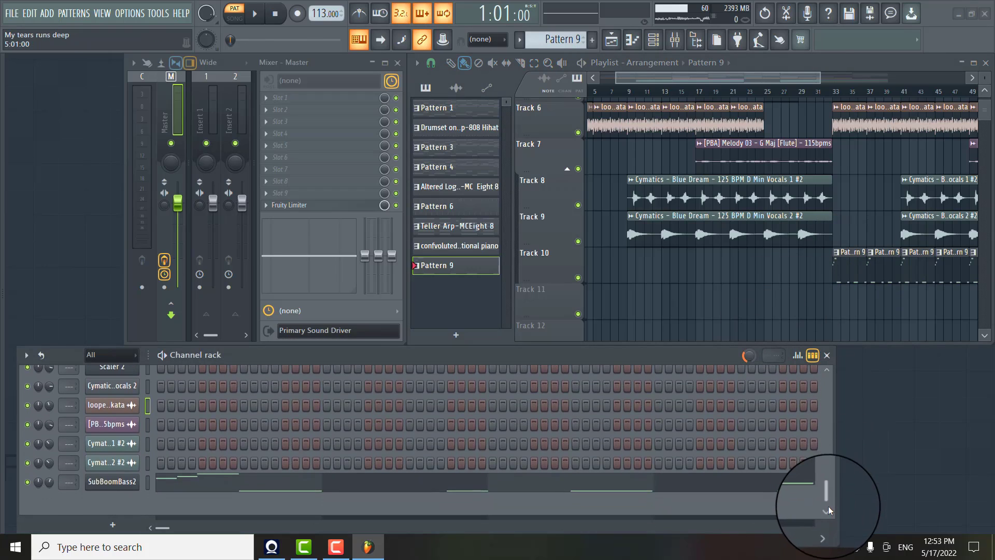
scroll(828, 506, "up", 1)
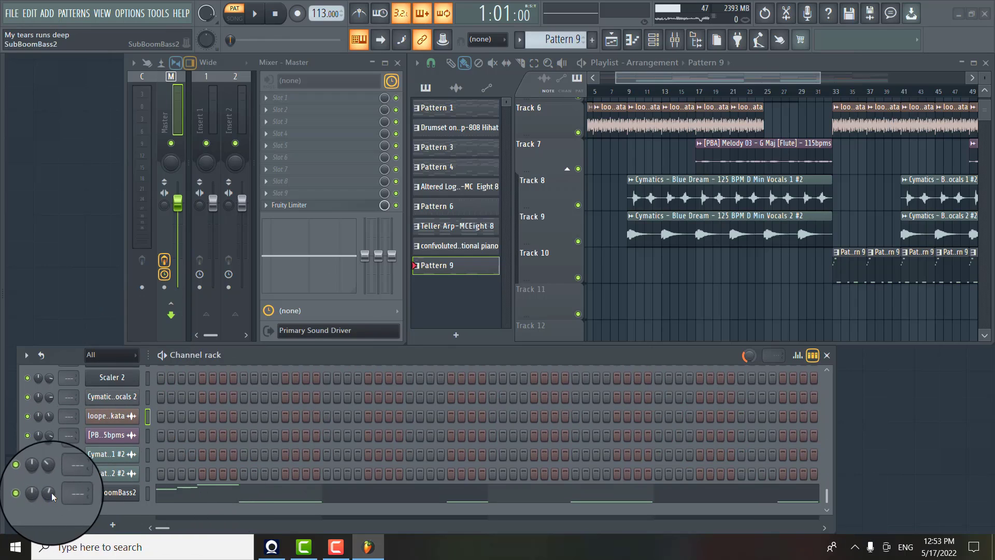
left_click(276, 496)
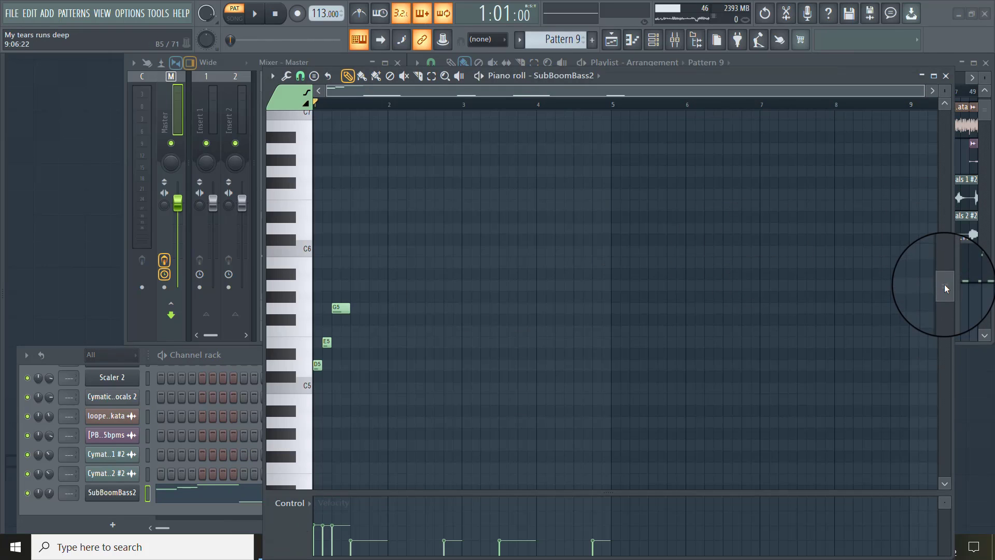
left_click_drag(944, 284, 942, 322)
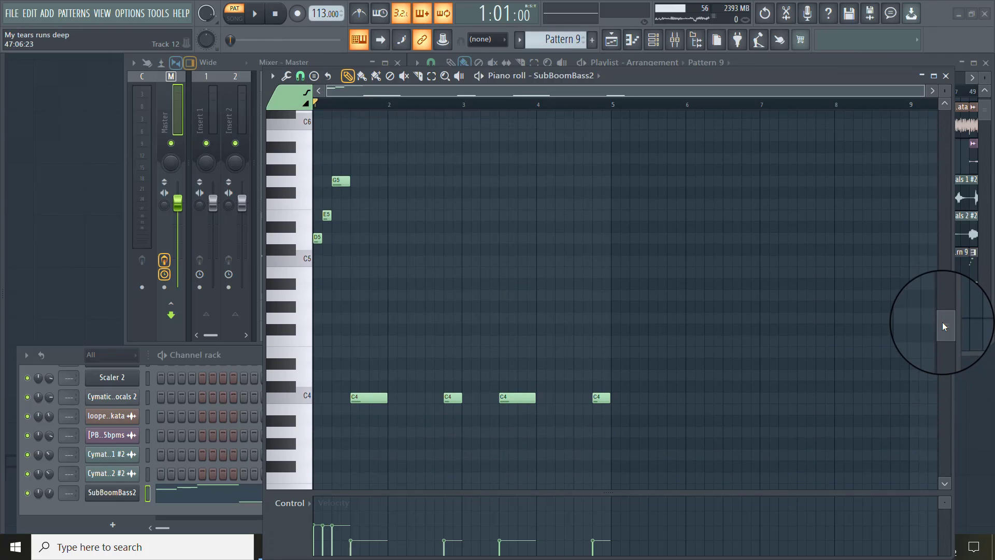
left_click(257, 15)
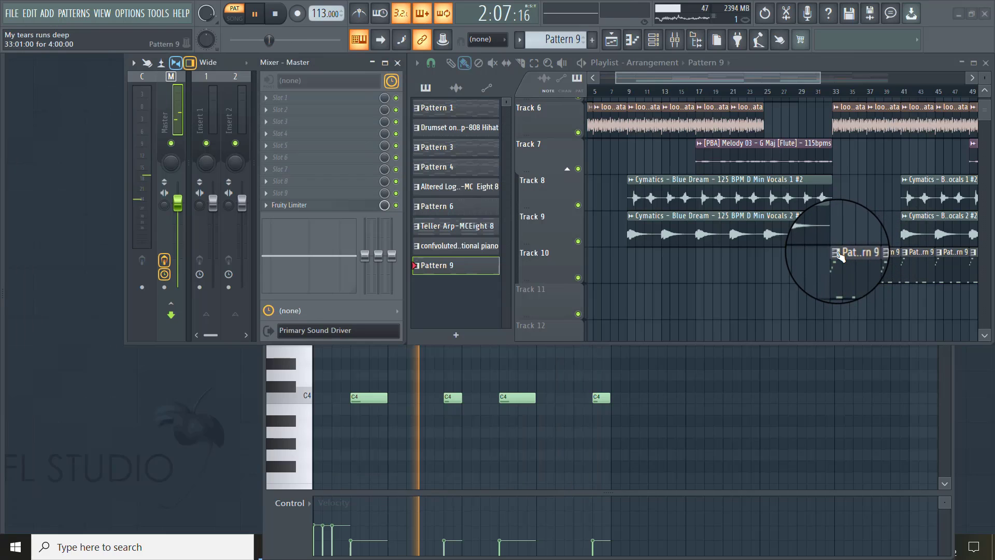
Rename Pattern 9 as "Subboombass-move1" from its clip on Track 10
left_click(837, 253)
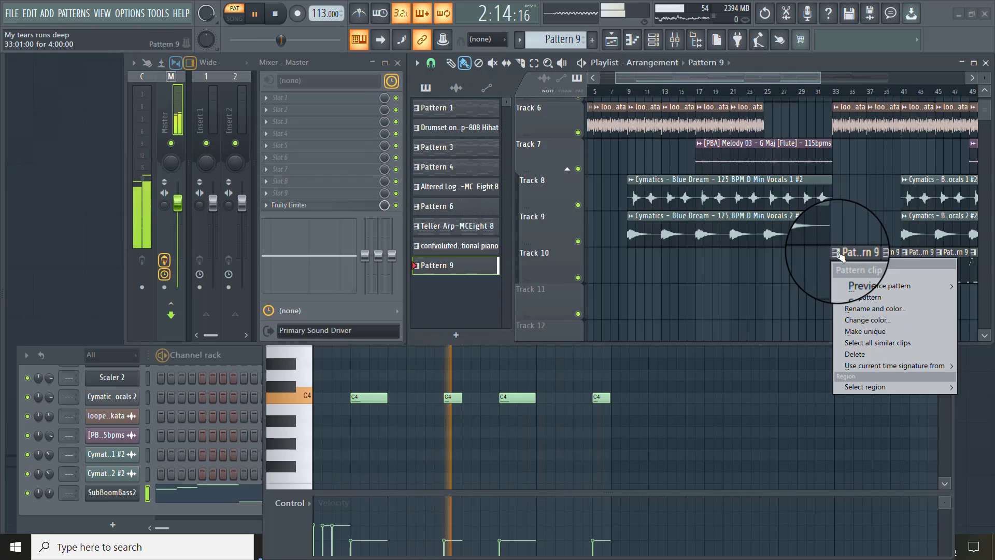
left_click(868, 314)
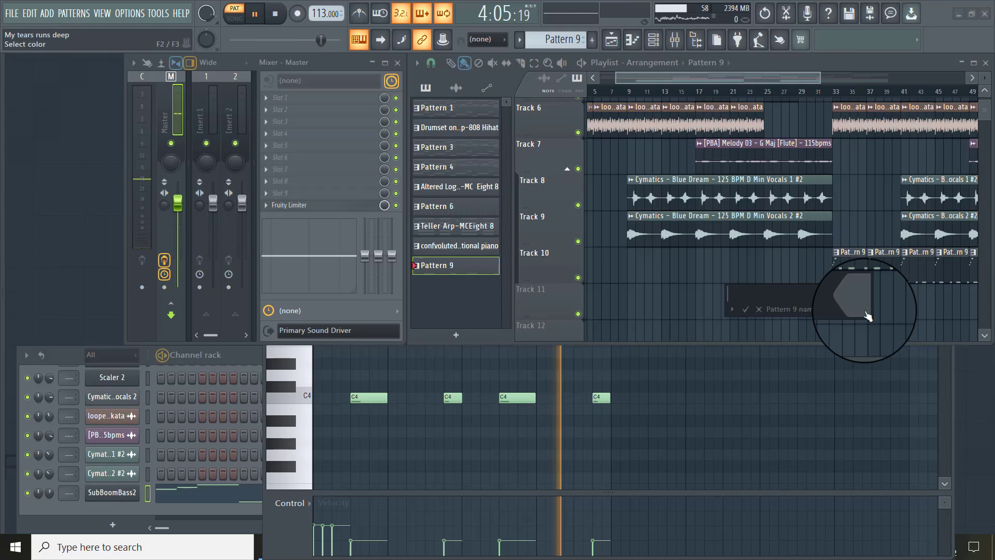
type("Sub")
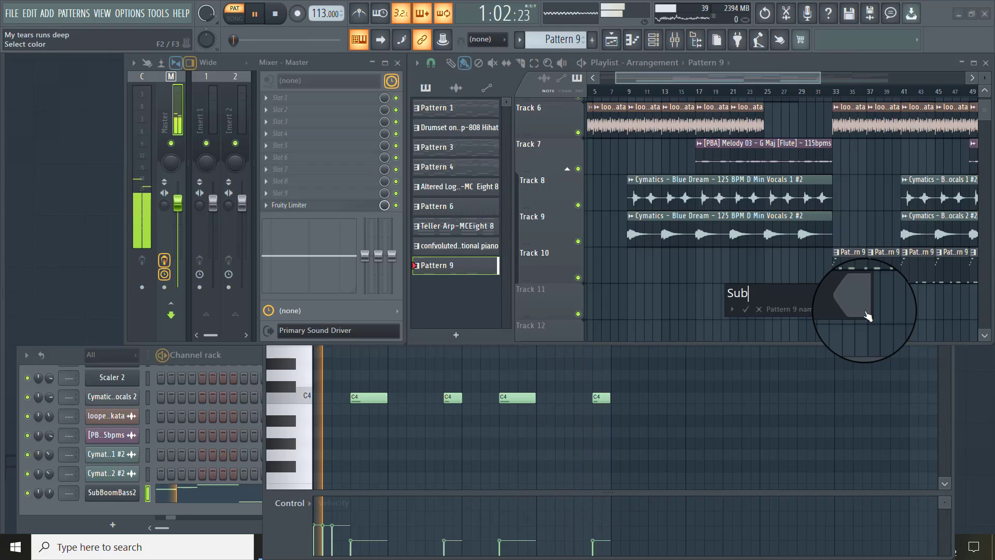
type("boom")
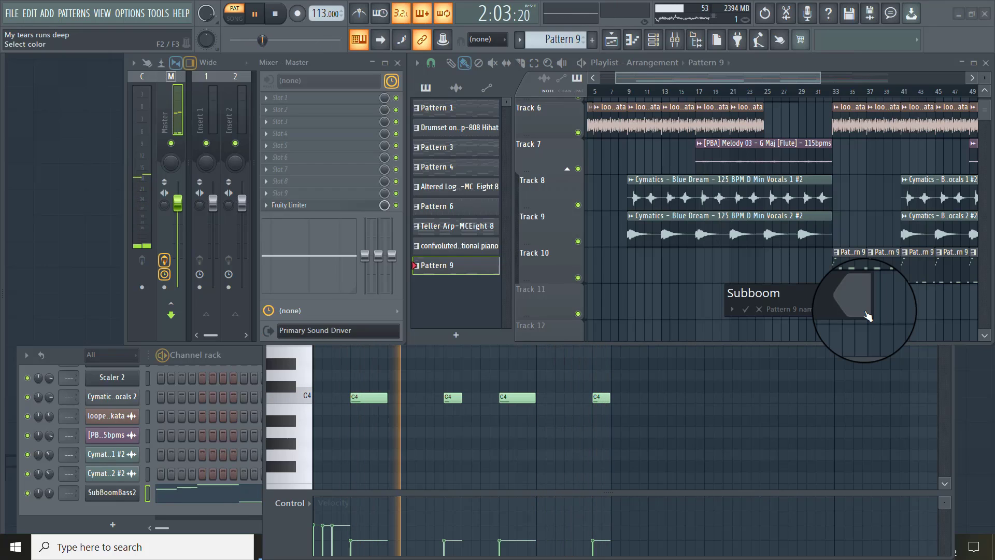
type("bas")
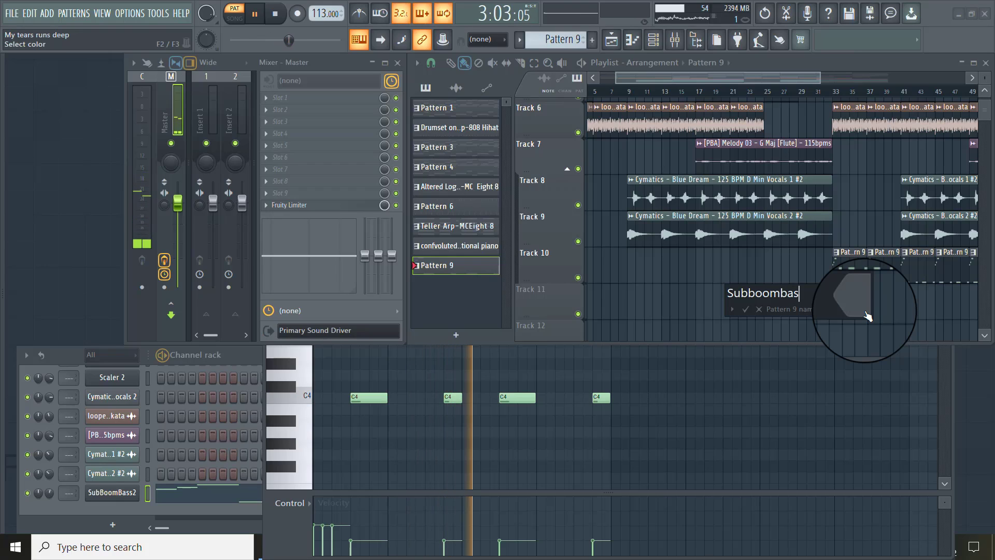
type("s-")
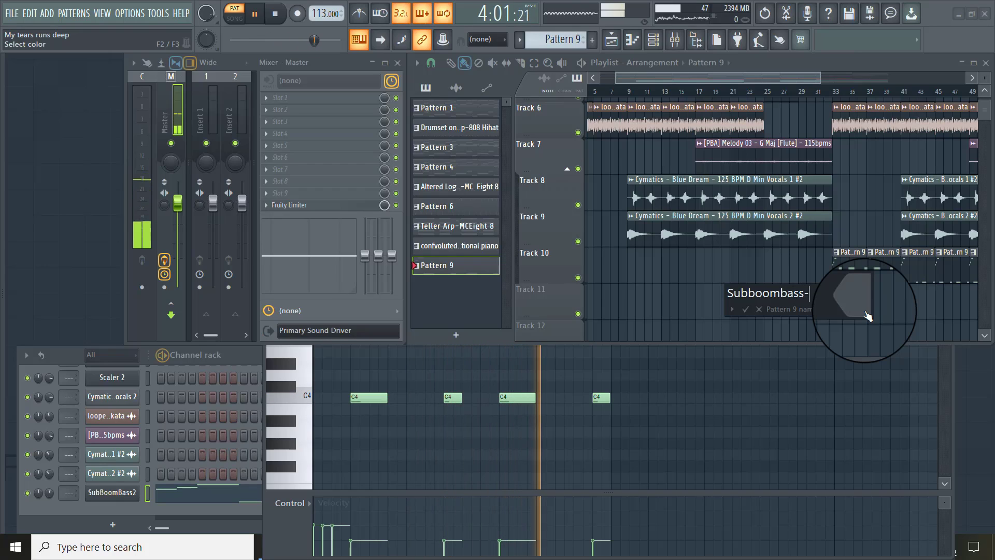
type("m")
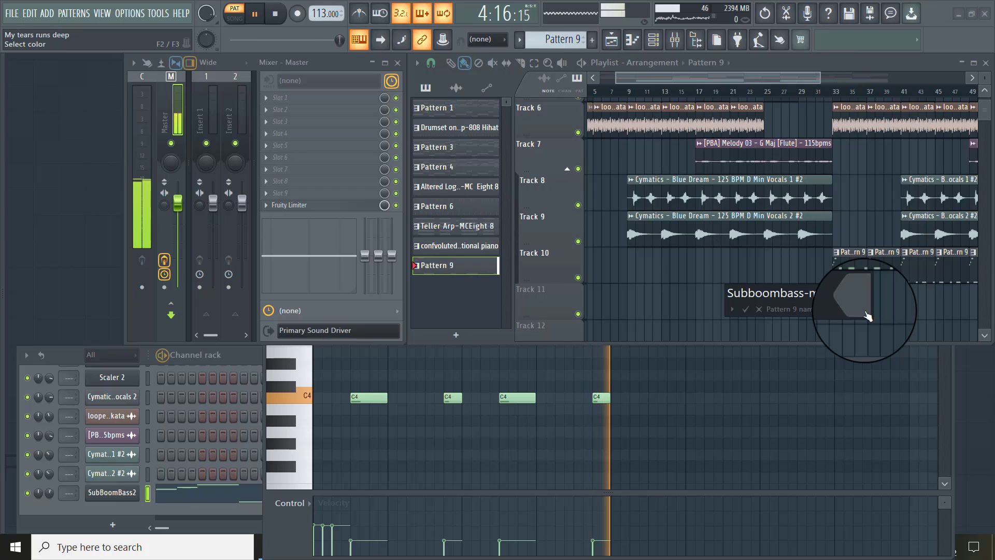
type("1")
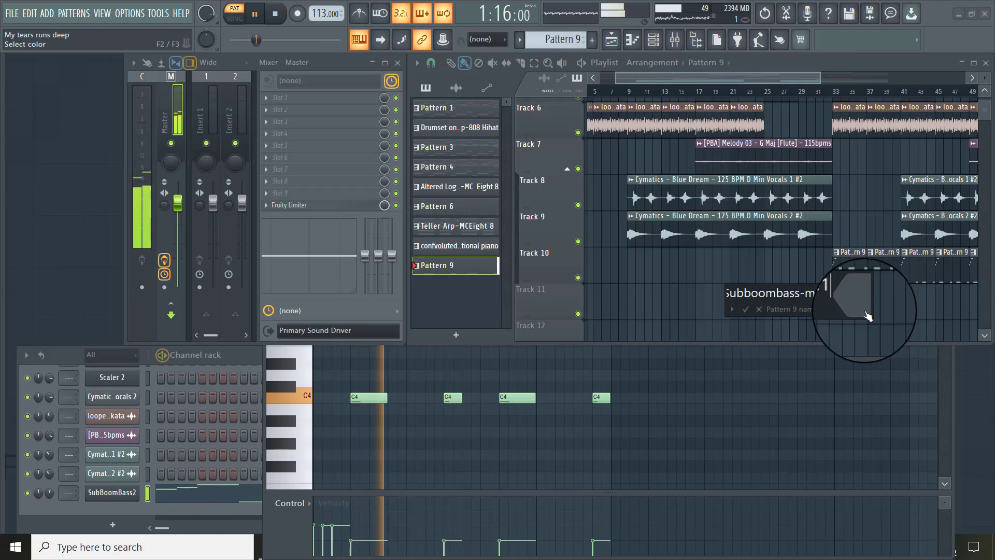
key("Return")
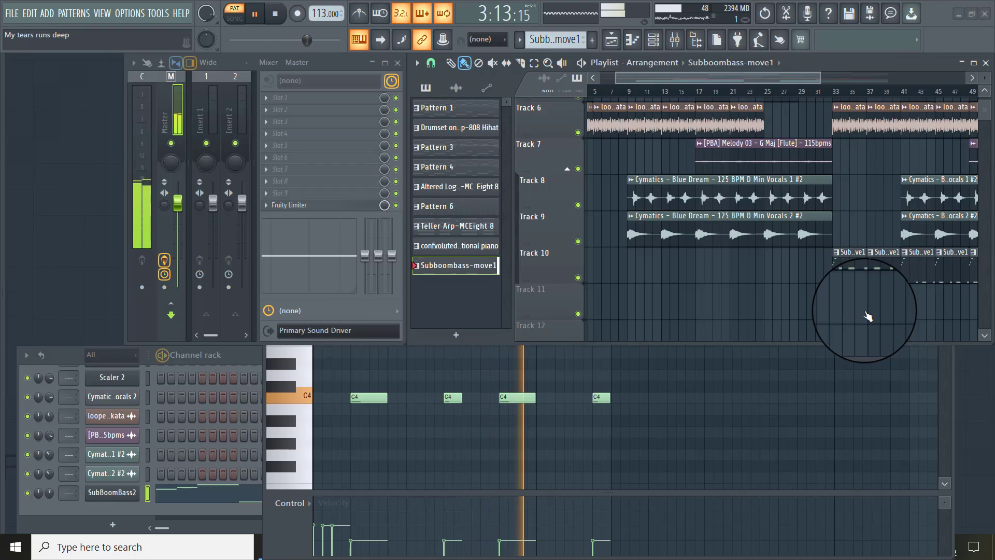
mouse_move(868, 312)
left_mouse_down()
mouse_move(777, 375)
mouse_move(620, 412)
mouse_move(884, 253)
left_mouse_up()
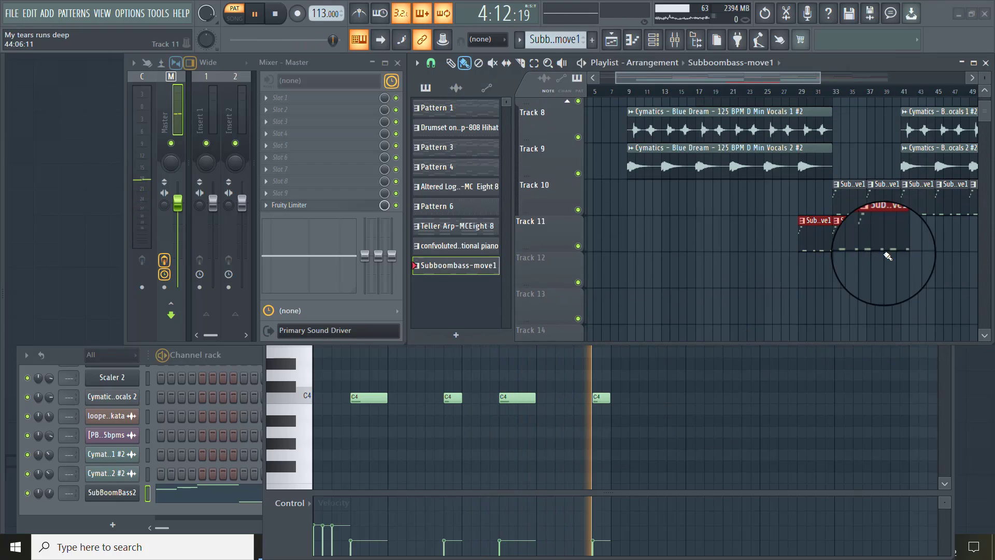
right_click(818, 233)
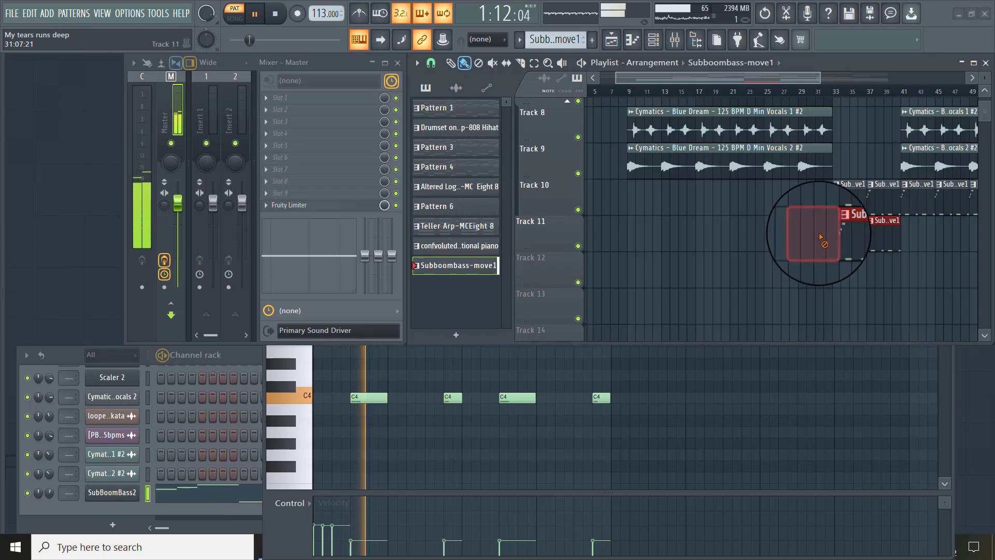
right_click(877, 224)
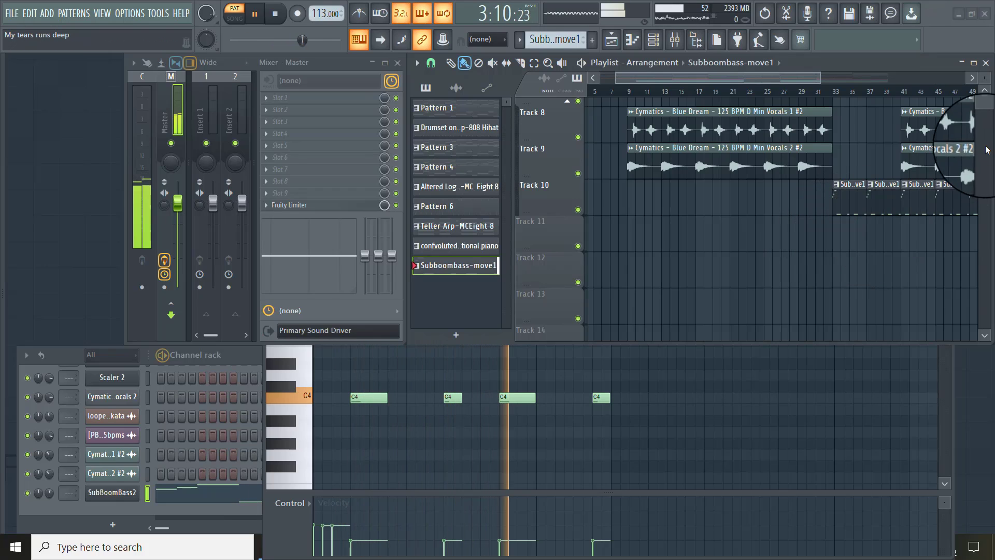
Select the Pattern 6 clip on Track 3, stop playback and close the SubBoomBass2 piano roll
left_click_drag(986, 116, 986, 112)
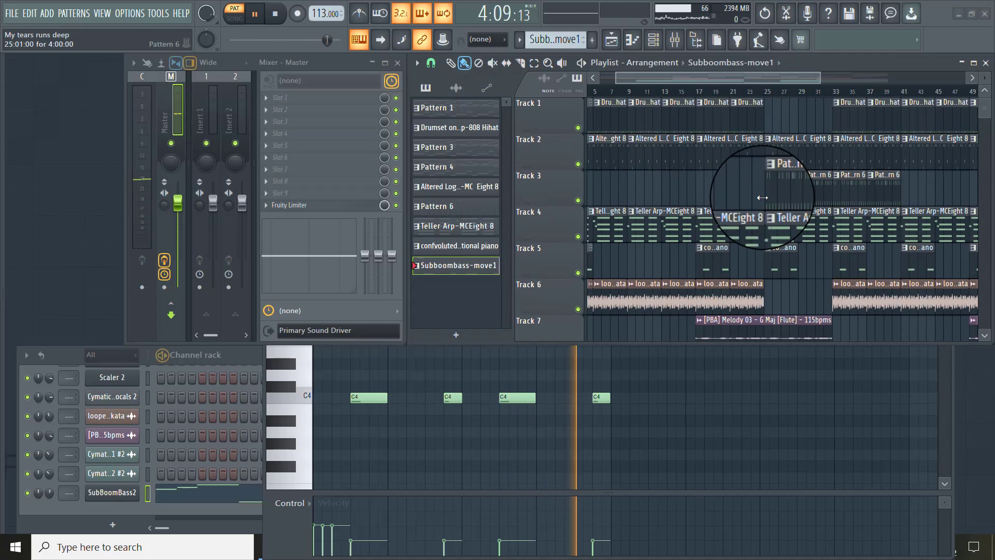
left_click(775, 186)
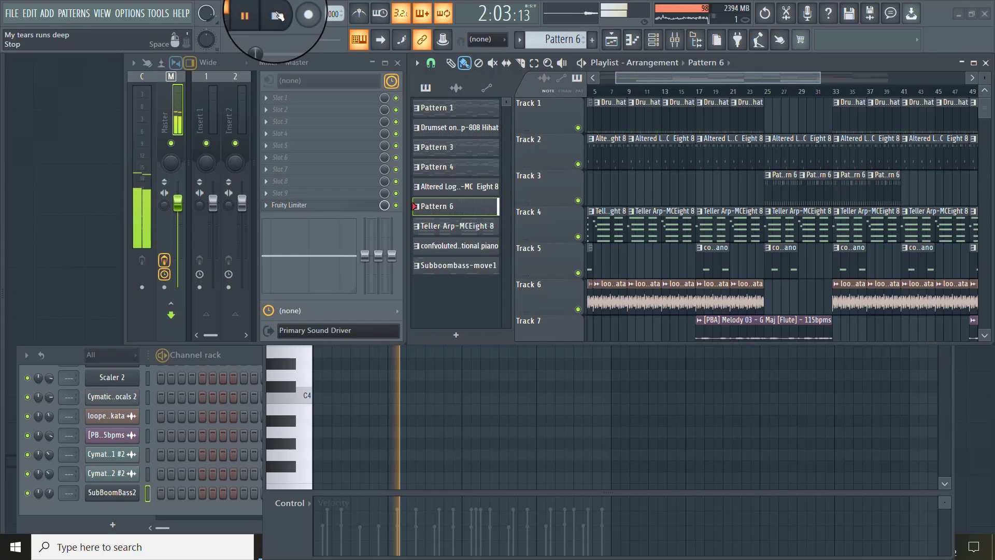
left_click(278, 16)
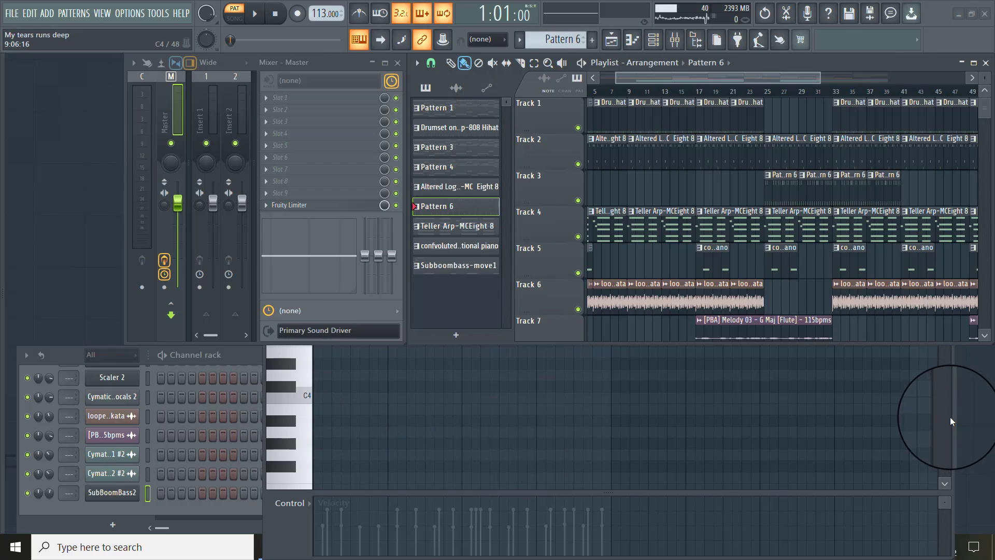
left_click(278, 518)
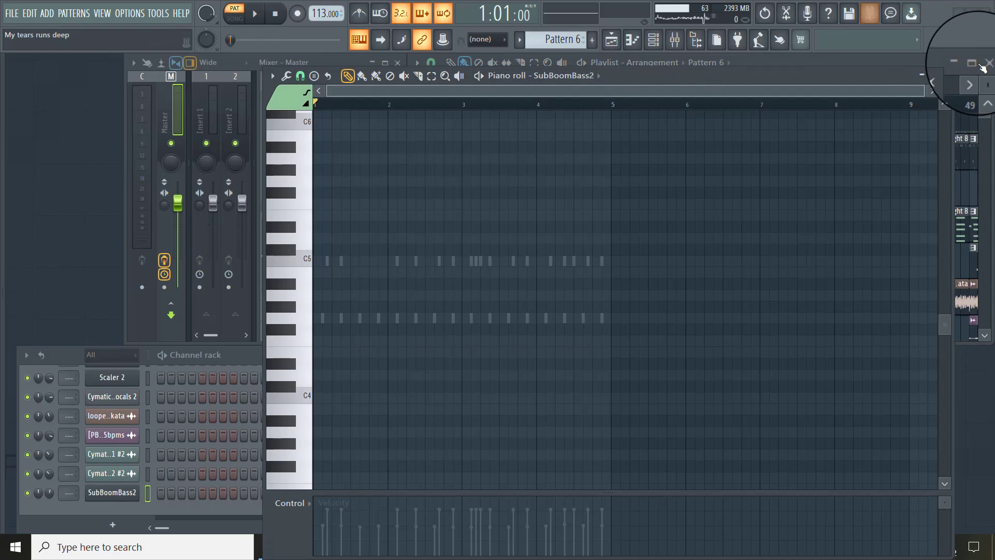
left_click(946, 76)
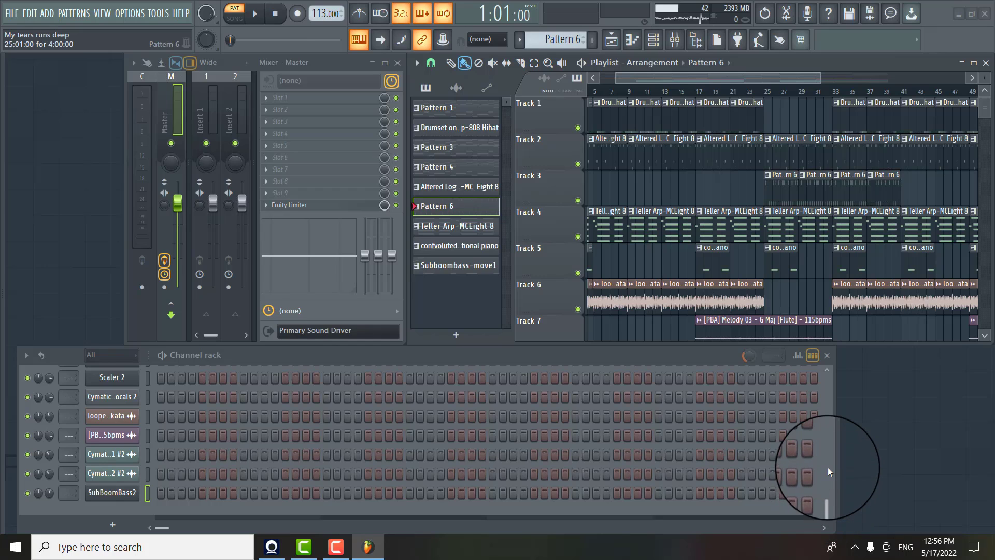
Inspect Pattern 6's Default (Plucked!) and Navie D Snare 6 channels and their steps in the channel rack
scroll(816, 422, "up", 5)
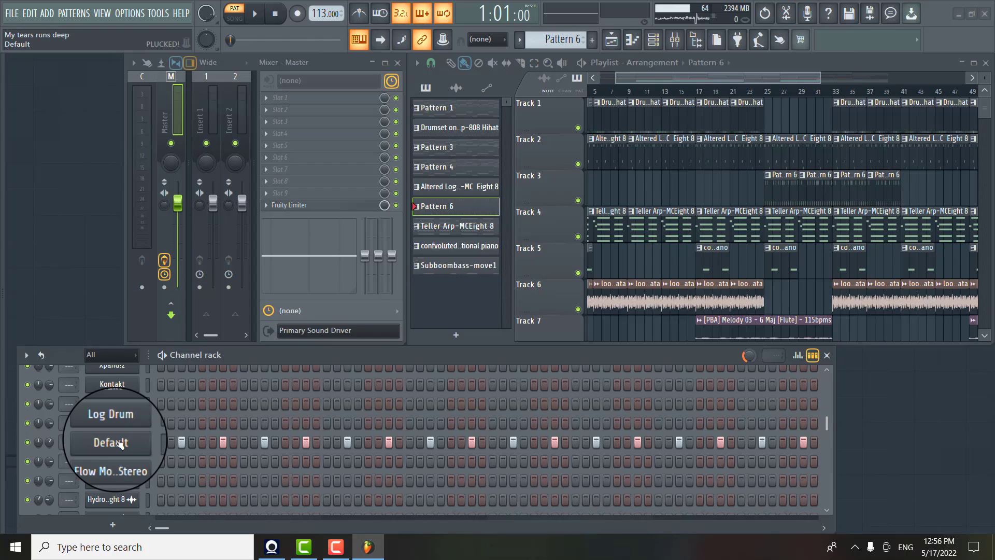
left_click(119, 443)
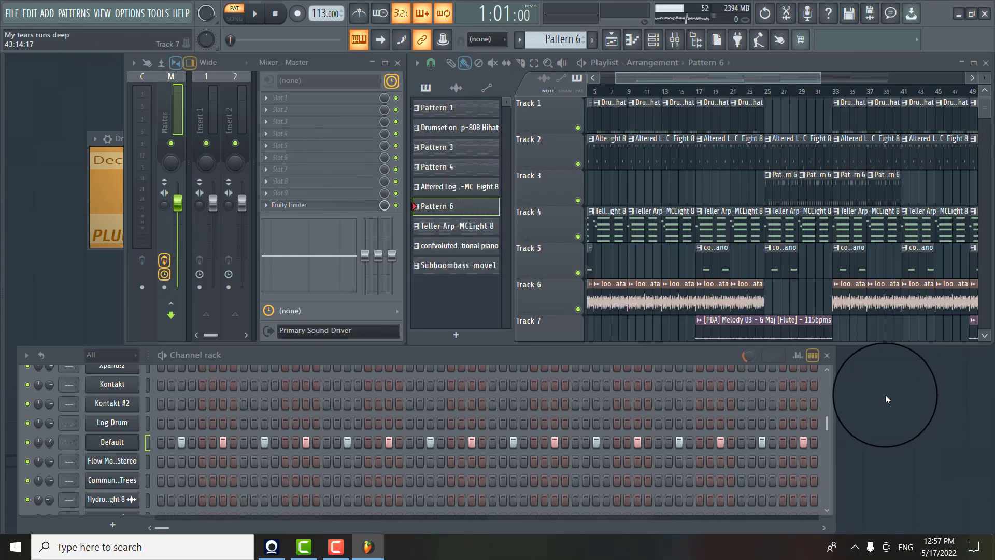
scroll(826, 369, "up", 3)
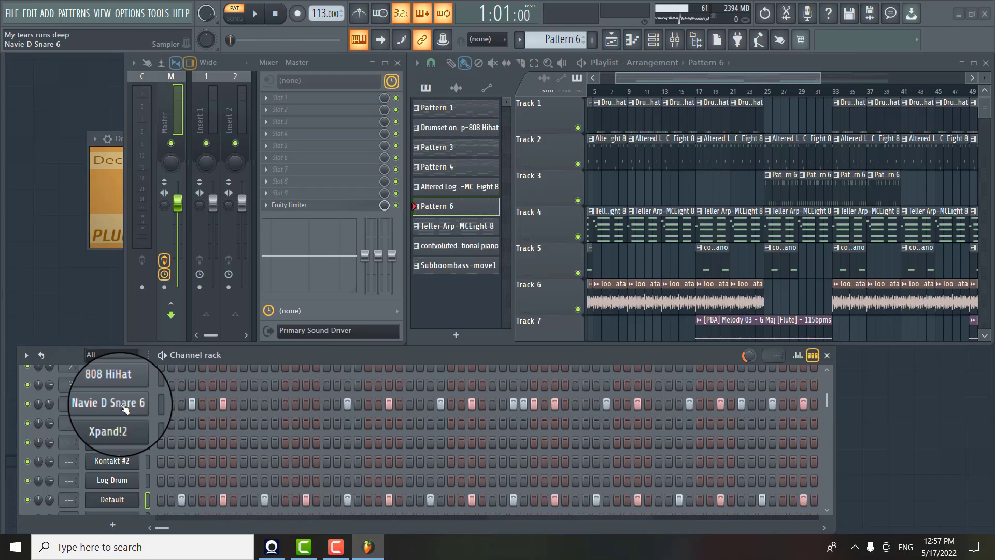
key("space")
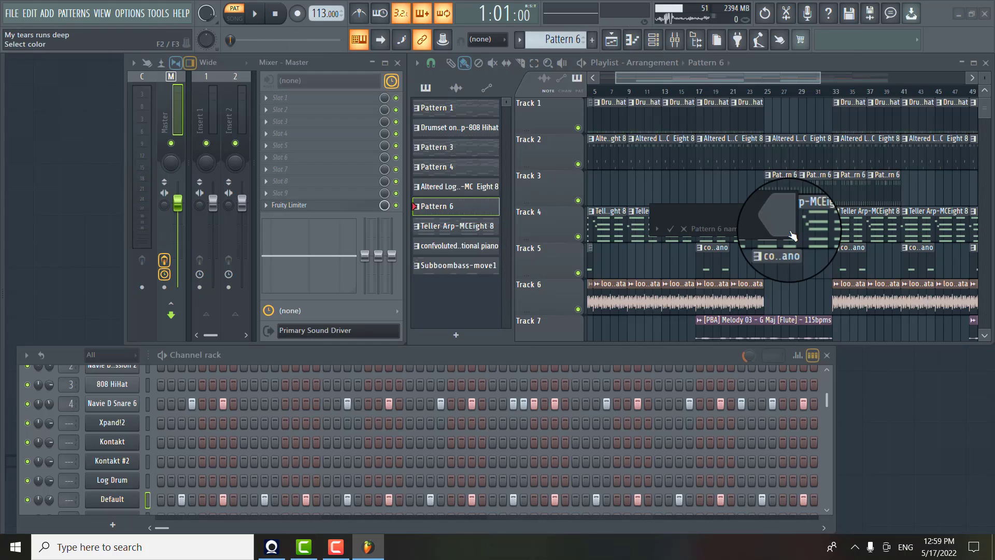
Rename Pattern 6 as "Plucked-Navie D snare6"
type("Pluc")
type("ked")
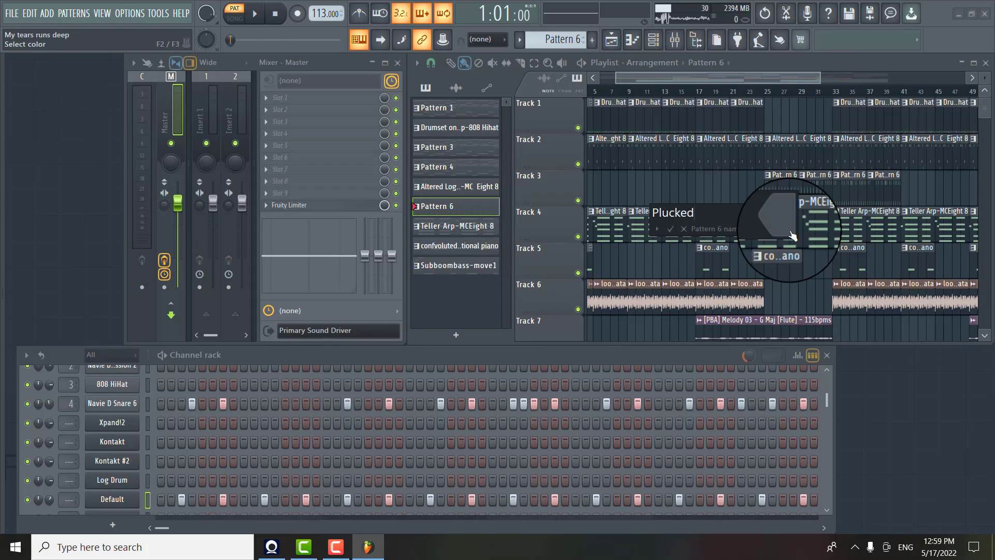
type("-")
type("Na")
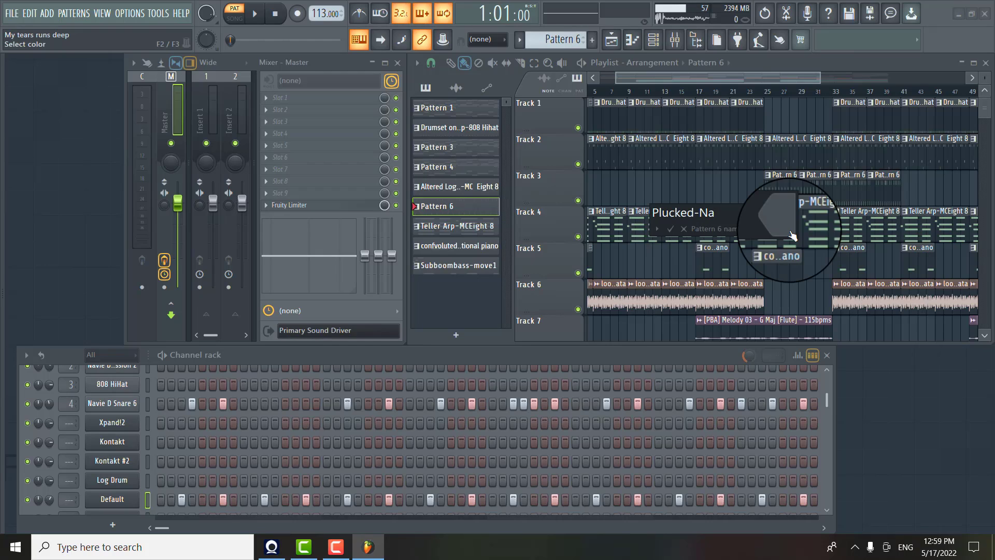
type("vie")
type(" D Sn")
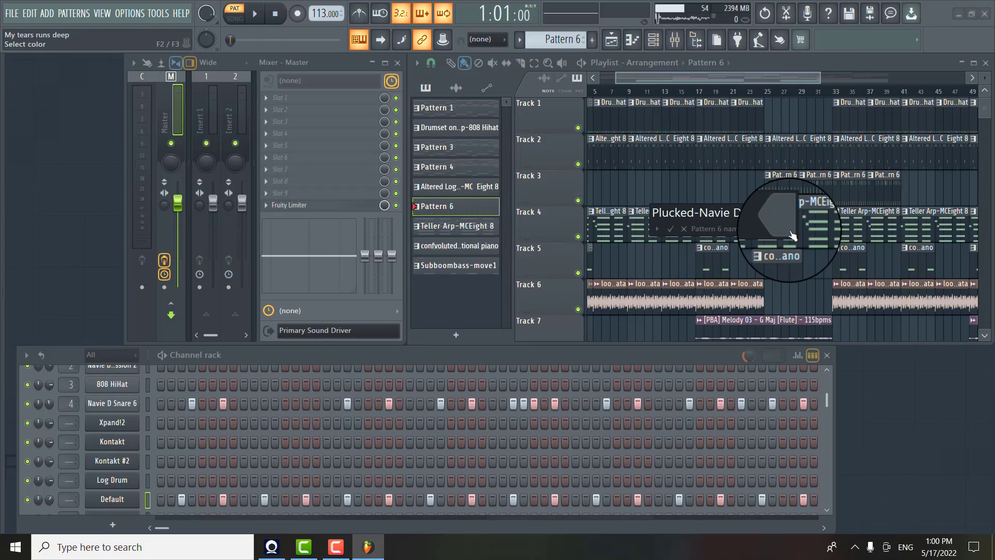
type("ar")
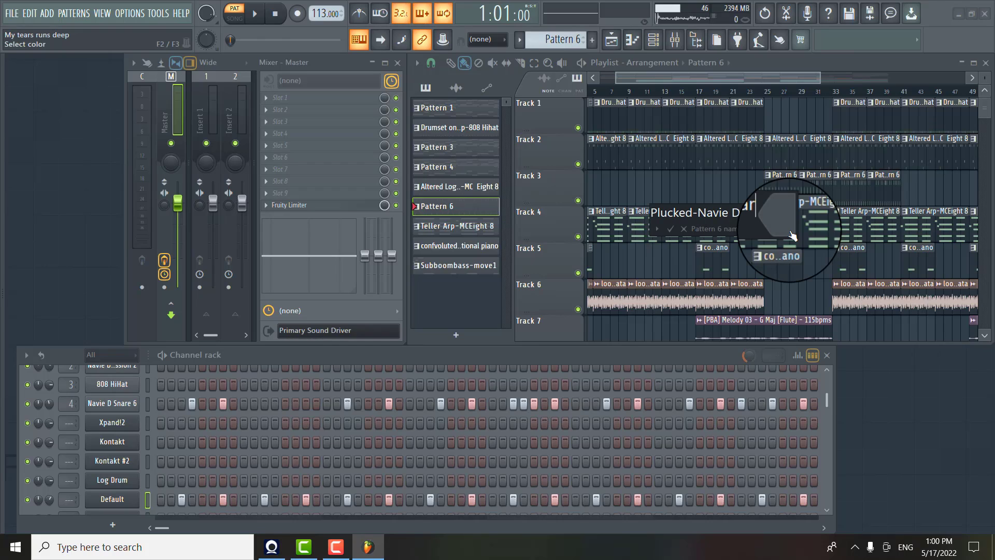
type("e 6")
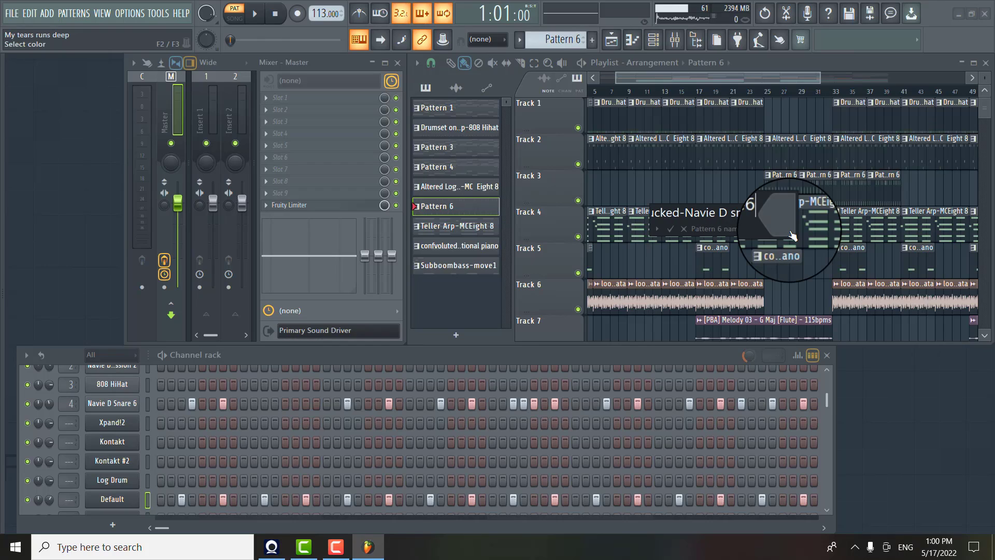
key("Return")
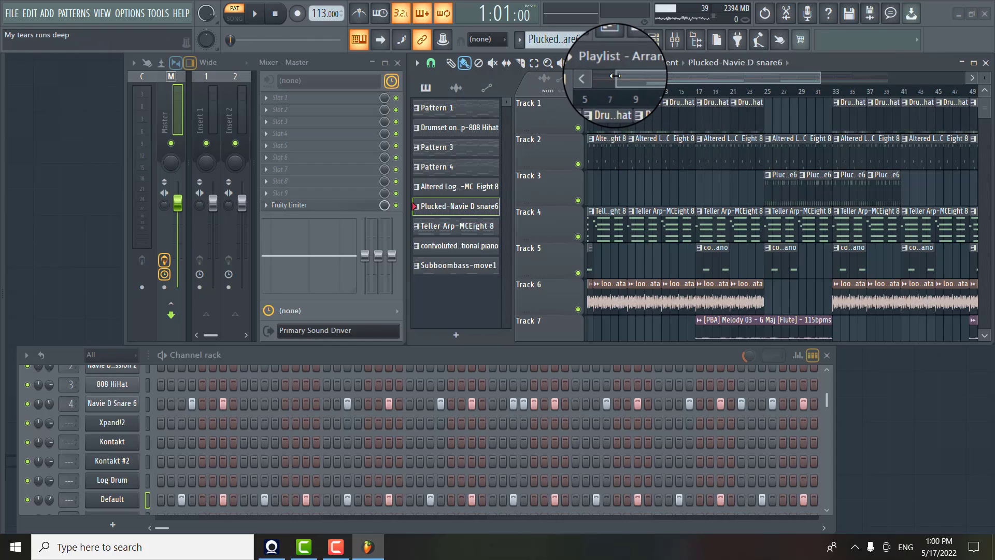
Select all drumset clips on Track 1 across the whole arrangement
left_click_drag(615, 77, 594, 76)
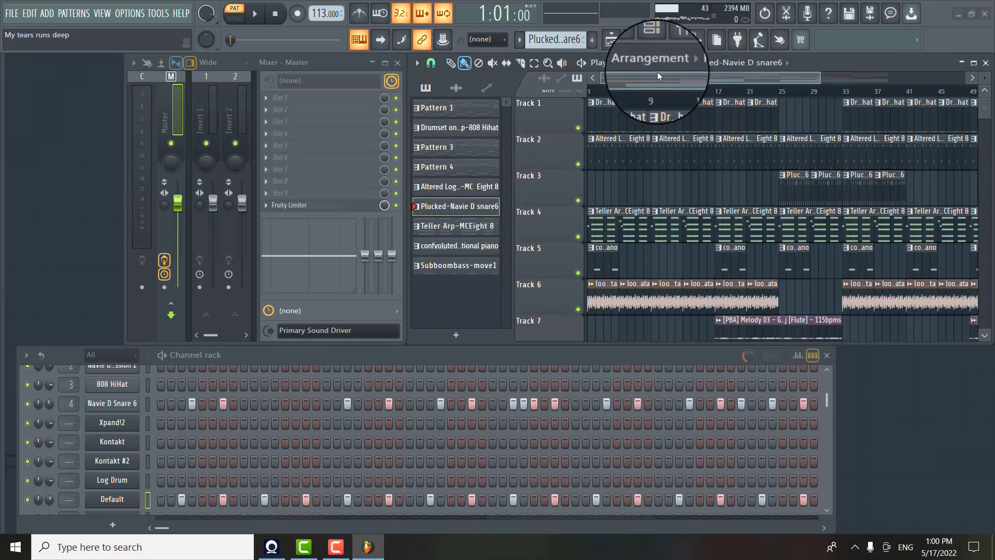
left_click_drag(815, 76, 902, 64)
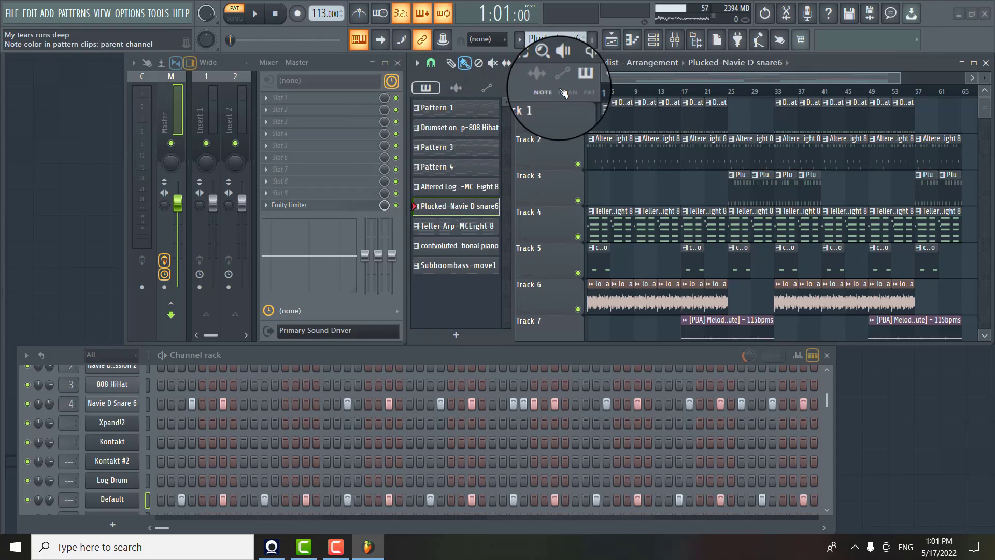
left_click(534, 62)
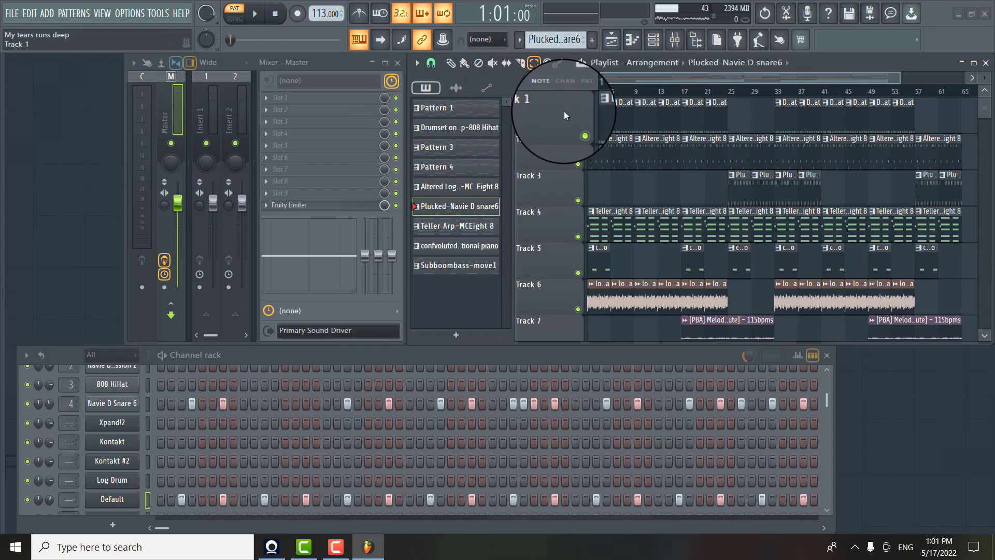
left_click(564, 110)
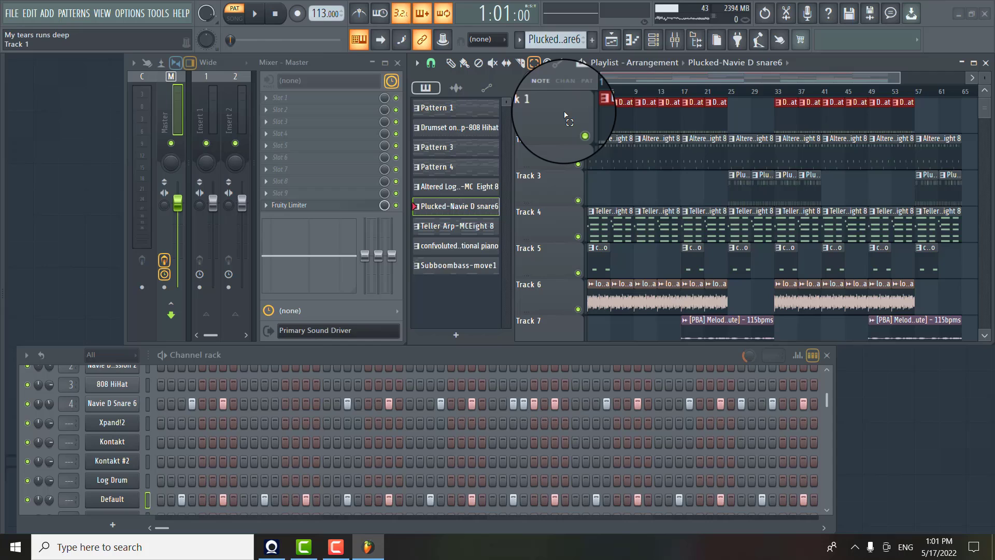
Consolidate the selected Track 1 clips from selection start and render them as a 16Bit int stereo WAV with the Leave remainder tail
left_click(417, 65)
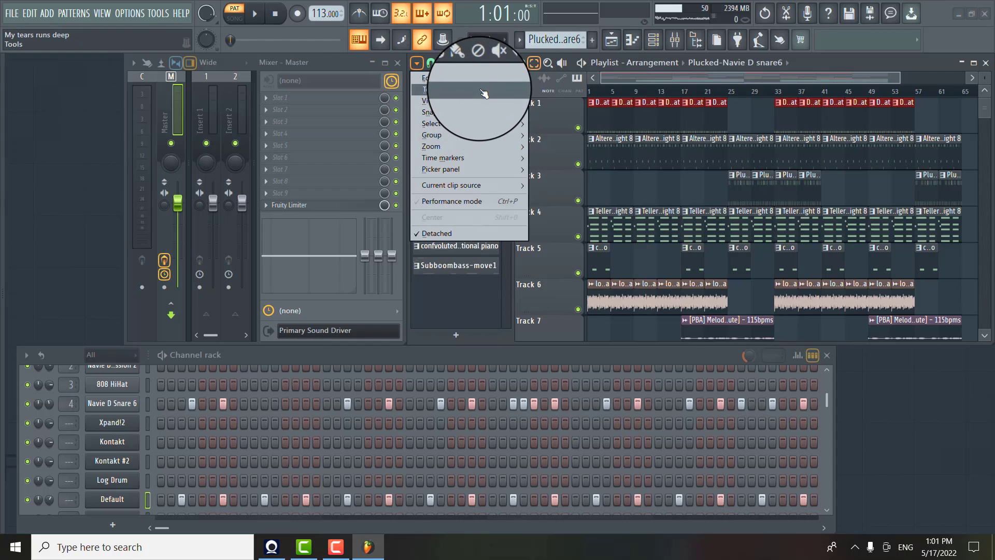
mouse_move(497, 90)
mouse_move(645, 105)
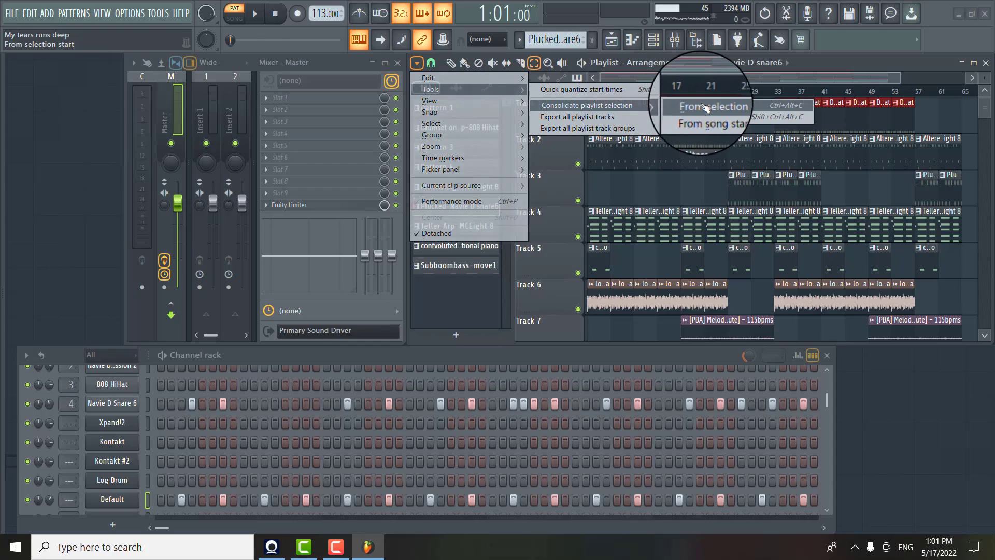
left_click(709, 108)
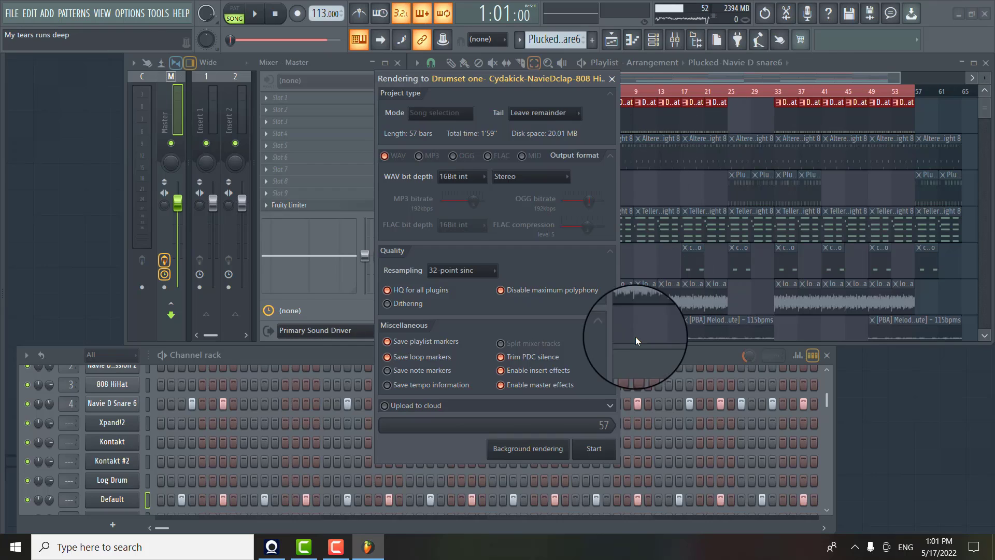
left_click(593, 449)
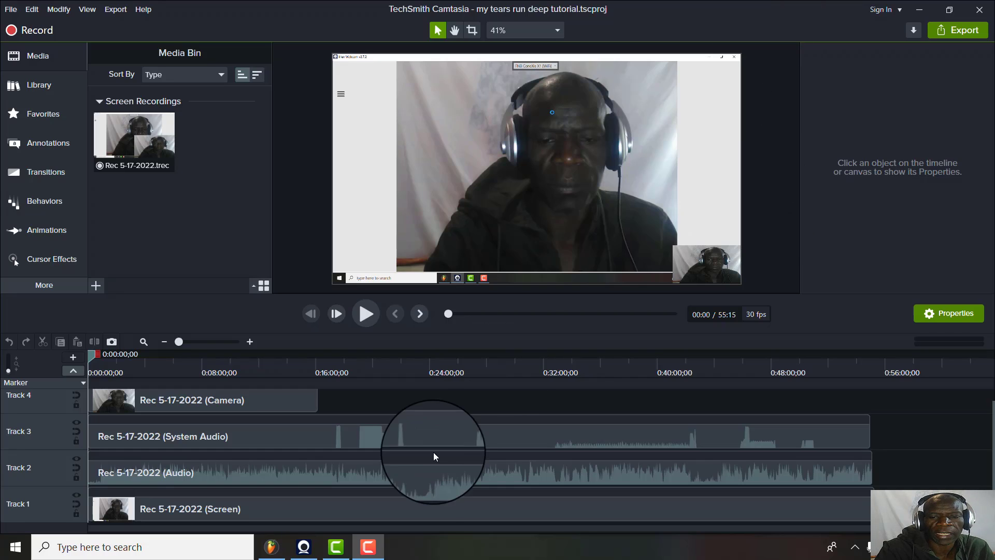
Switch to FL Studio and stop the song playback
left_click(274, 546)
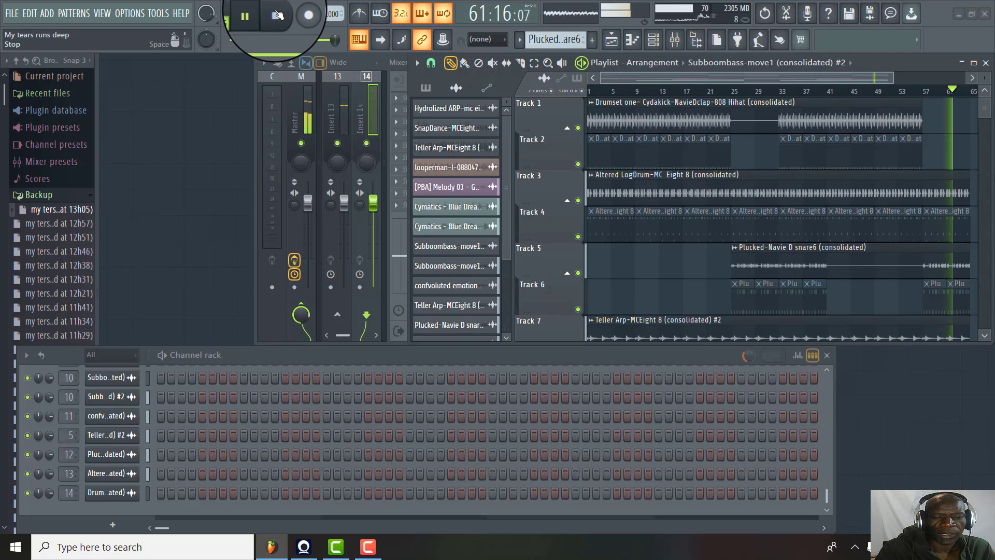
left_click(277, 15)
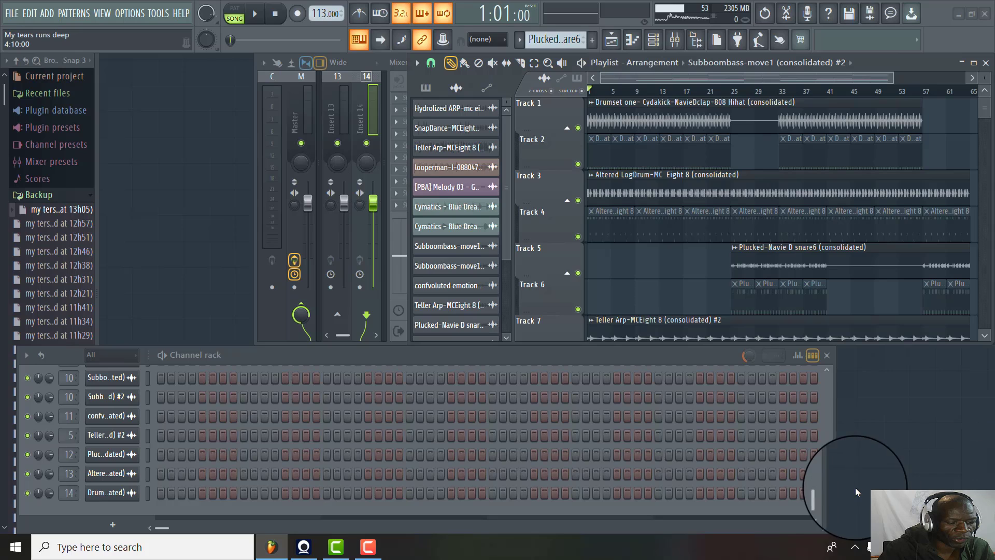
Set the first Teller Arp-MCEight 8 (consolidated) channel's time stretching to Stretch and its declicking mode to Crossfade (bleeding)
left_click_drag(827, 493, 812, 367)
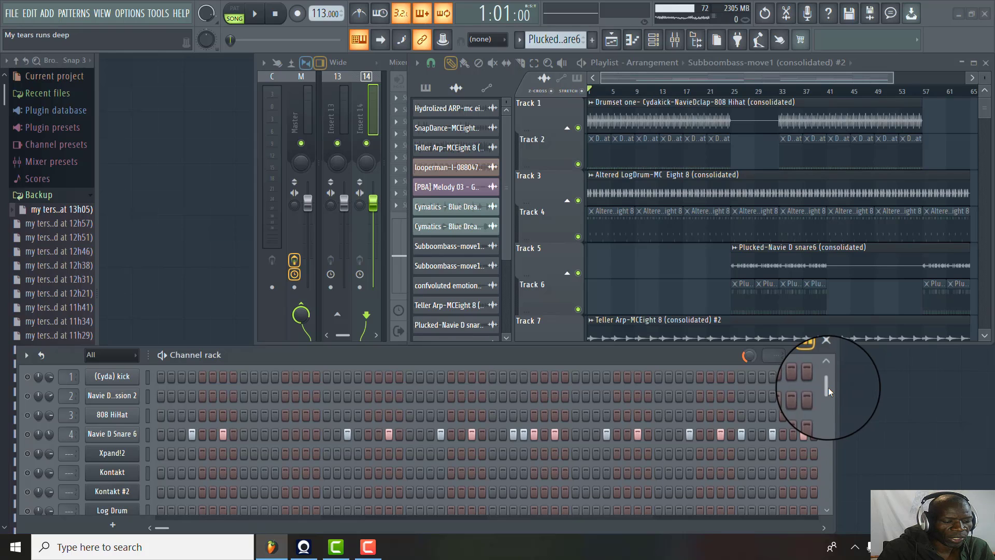
left_click_drag(828, 387, 844, 443)
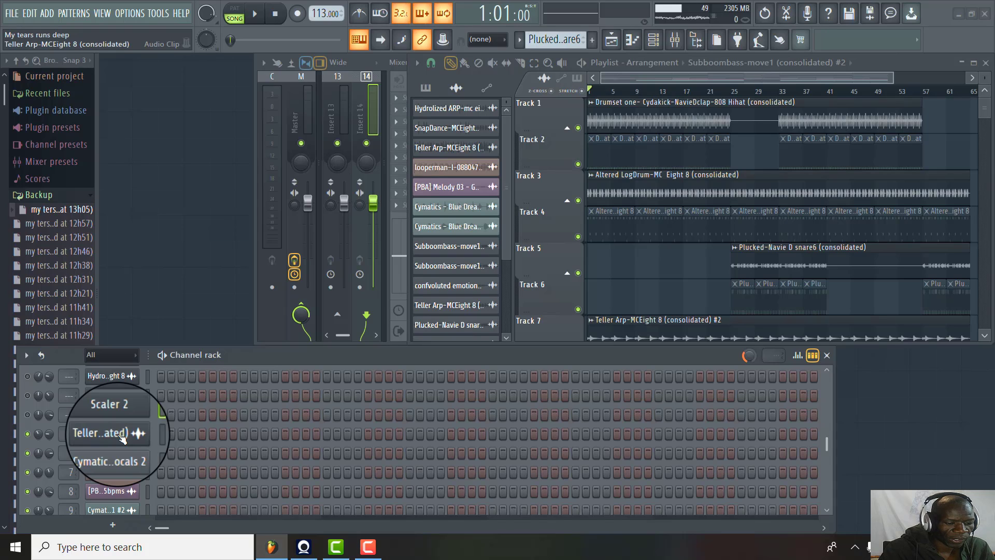
left_click(123, 440)
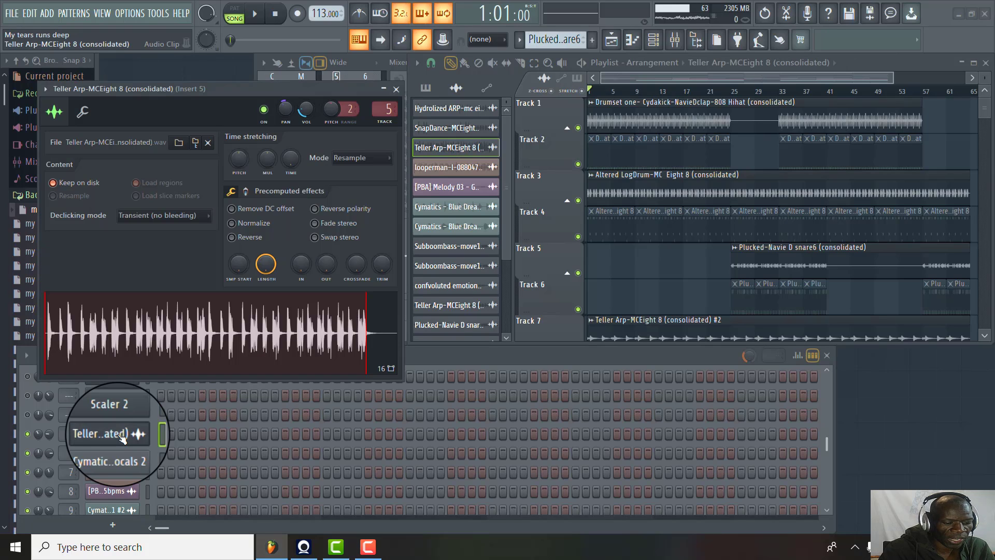
left_click(392, 162)
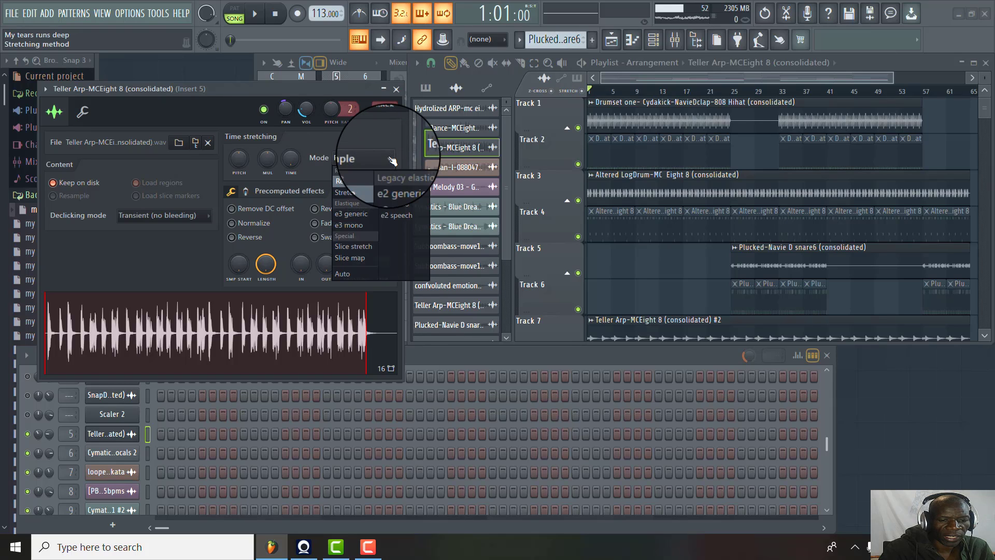
left_click(357, 194)
left_click(209, 216)
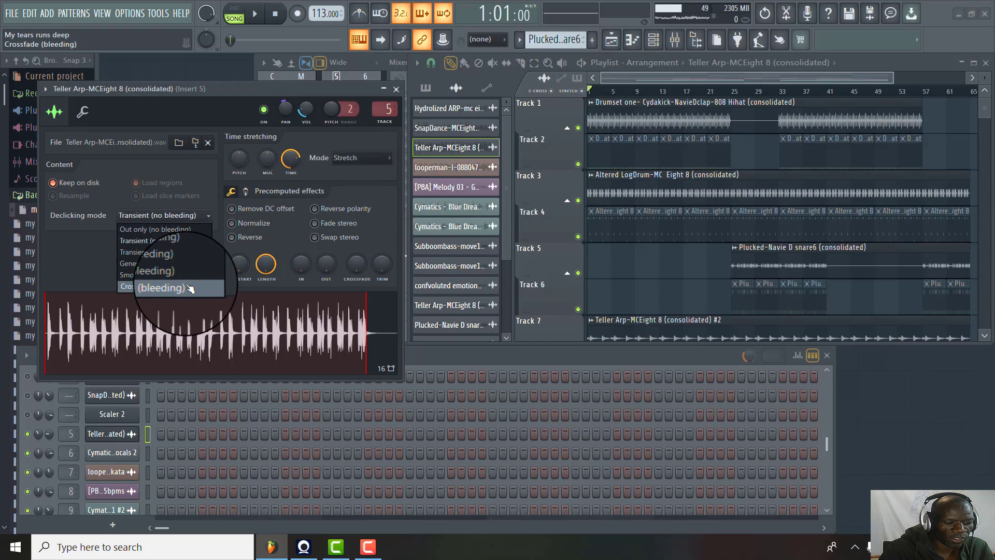
left_click(189, 288)
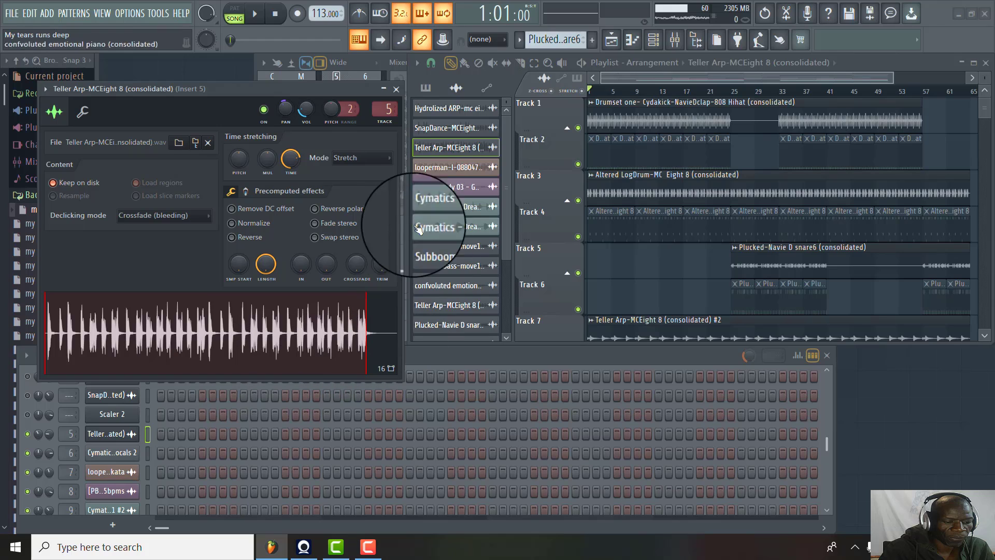
left_click(395, 90)
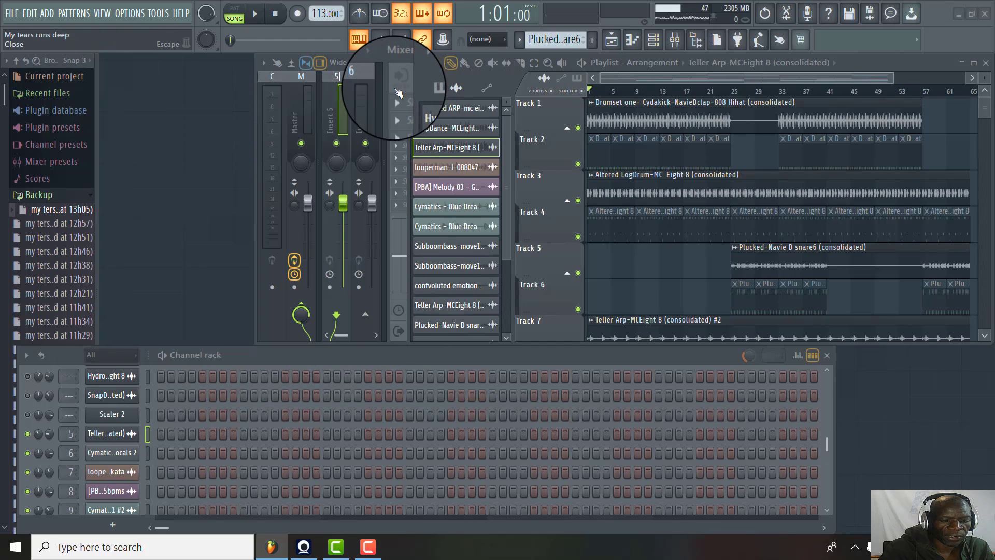
Check the stretching and declicking modes of the Cymatics Vocals 2, looperman afrobeat percussion and [PBA] Melody 03 flute channels
left_click(121, 455)
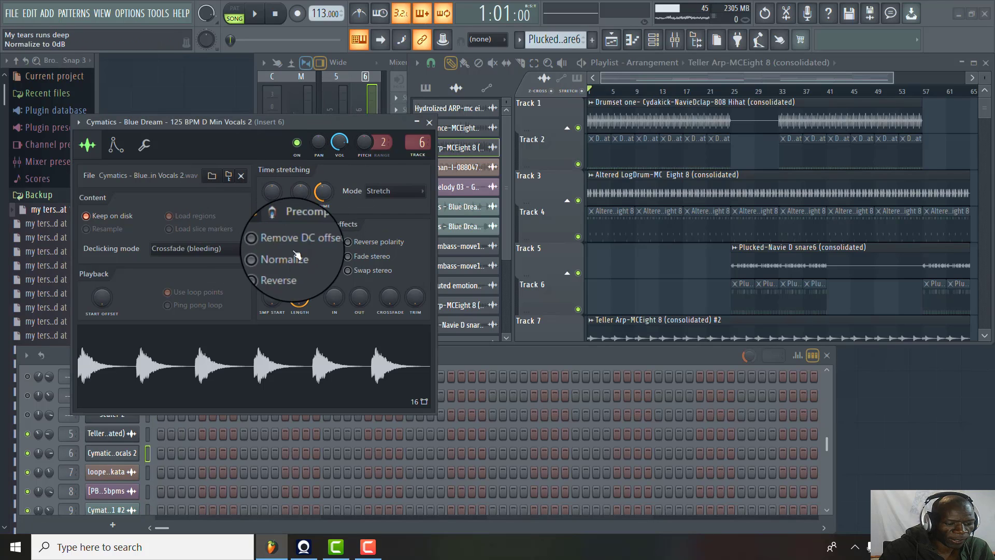
left_click(429, 122)
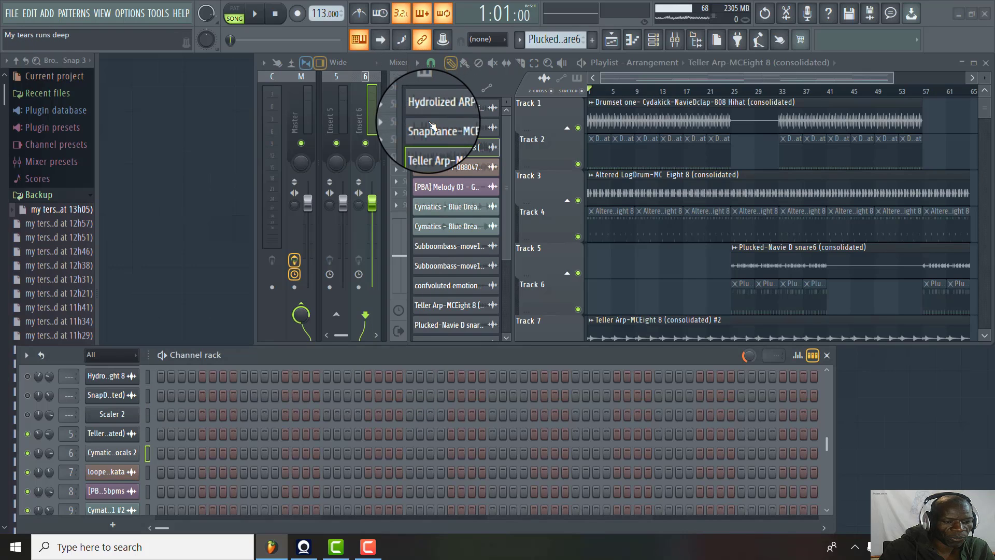
left_click(110, 473)
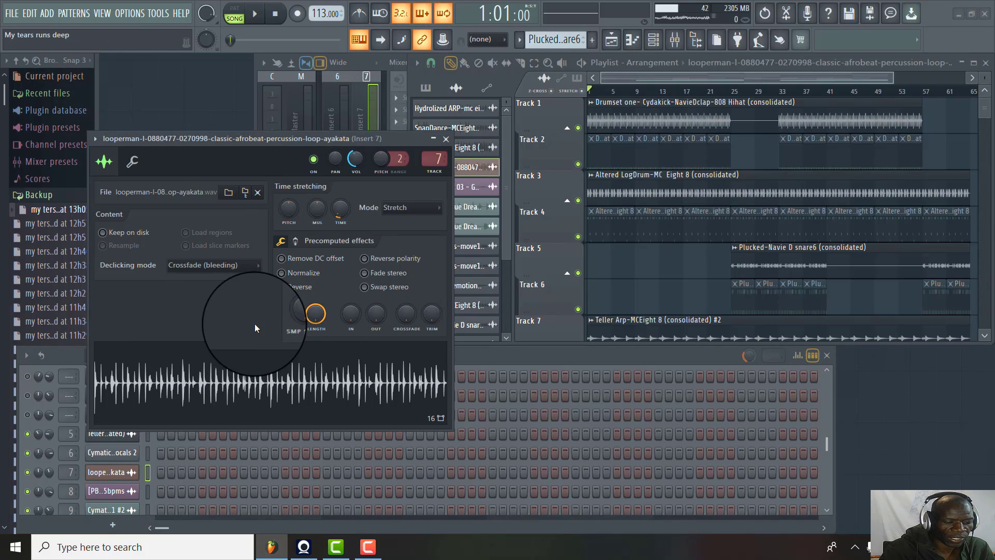
left_click(447, 140)
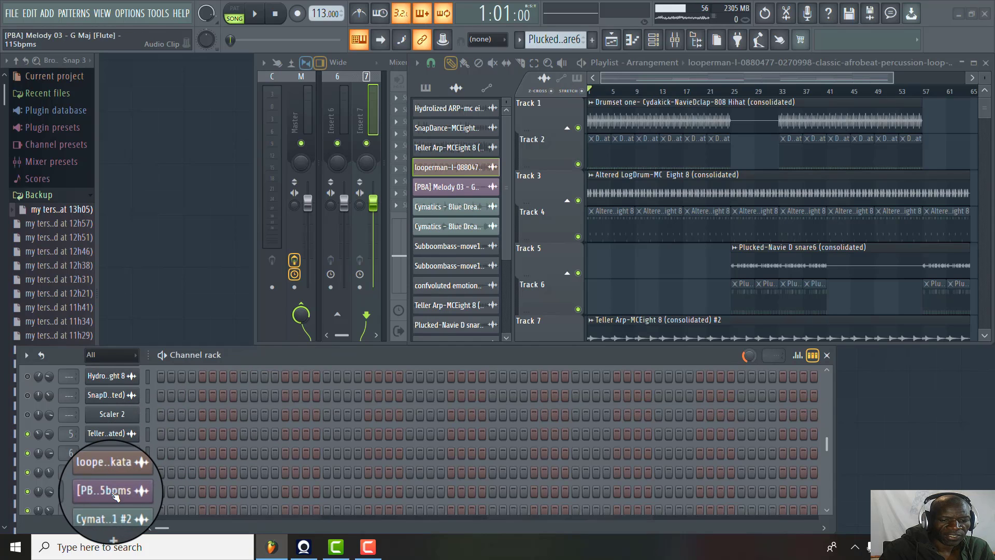
left_click(104, 491)
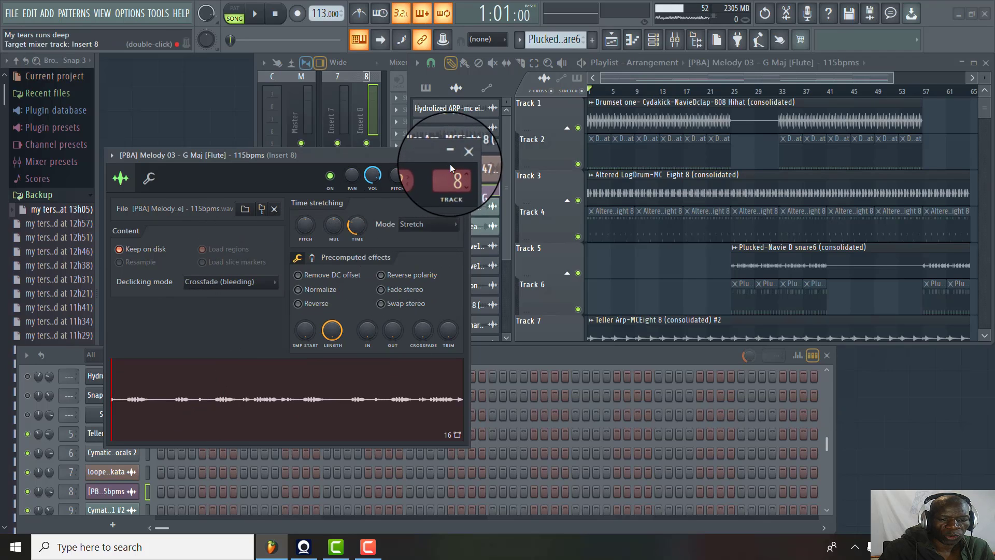
left_click(461, 155)
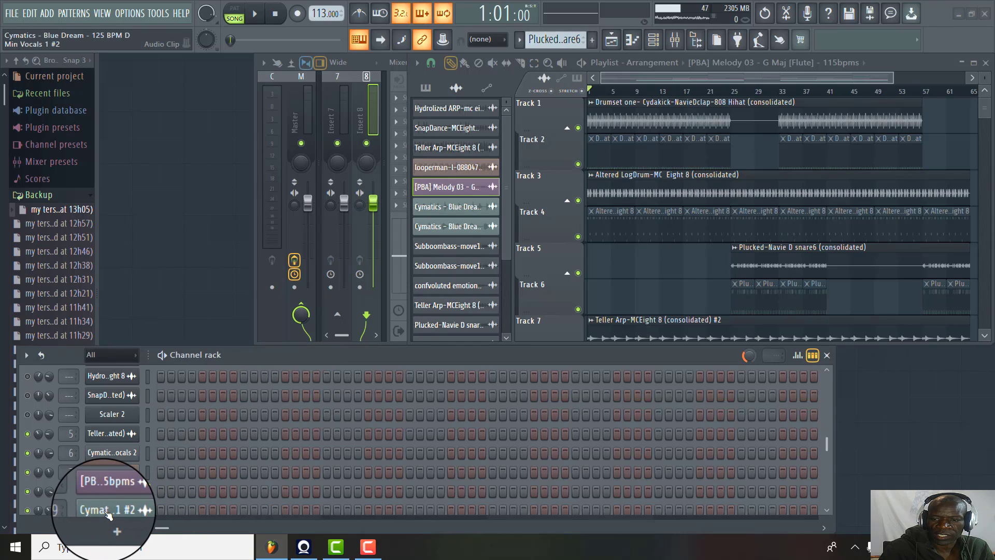
Set the Cymatics Blue Dream Vocals 1 #2 channel's time stretching to Stretch and its declicking mode to Crossfade (bleeding)
left_click(108, 509)
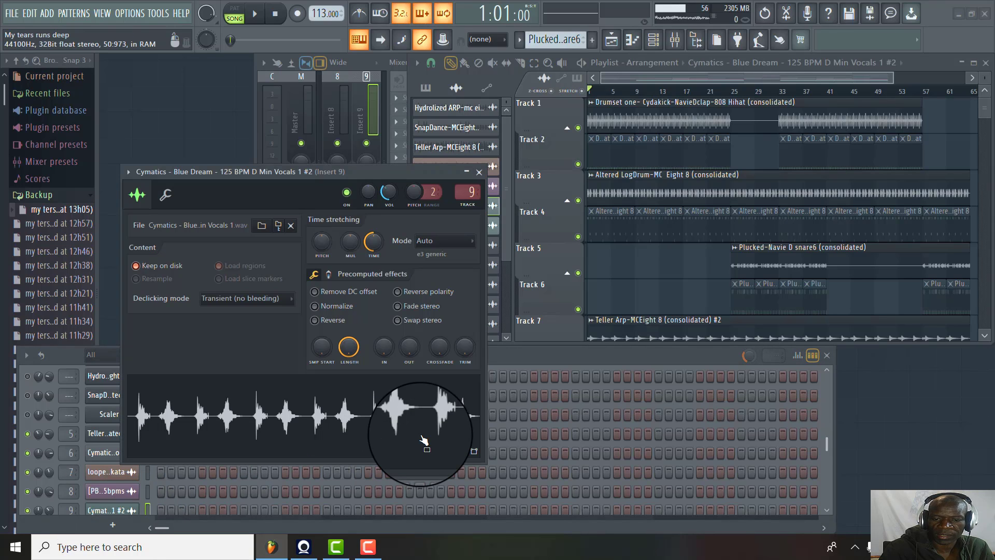
left_click(476, 242)
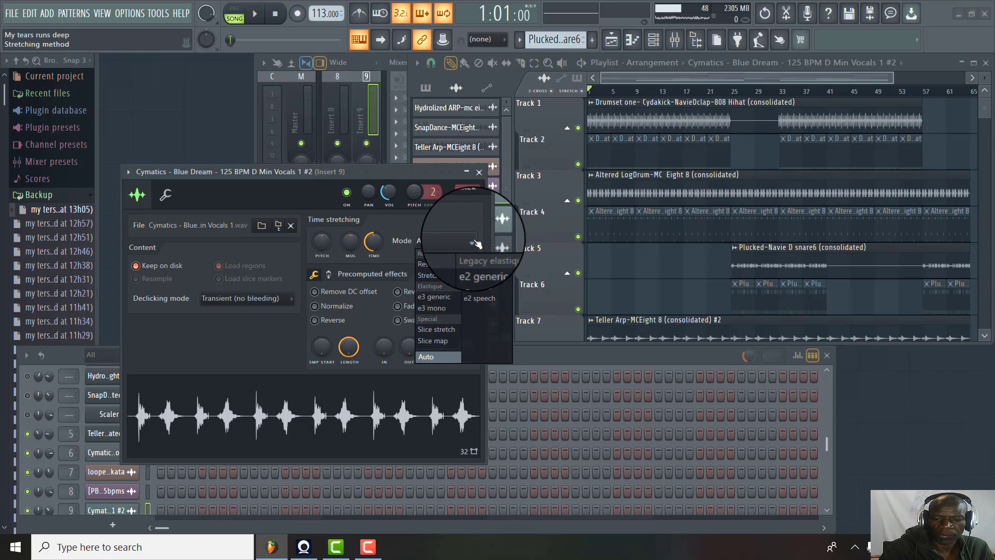
left_click(439, 277)
left_click(294, 303)
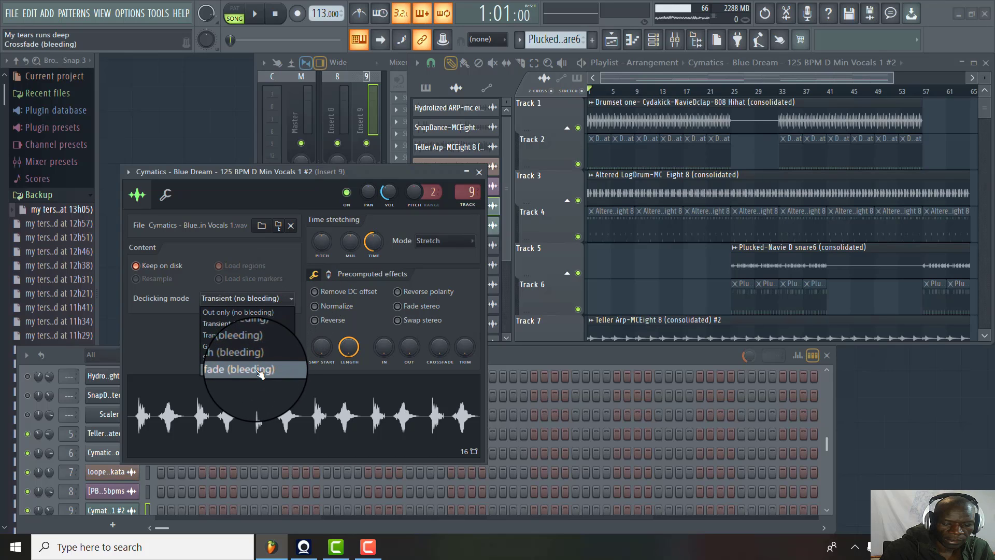
left_click(257, 371)
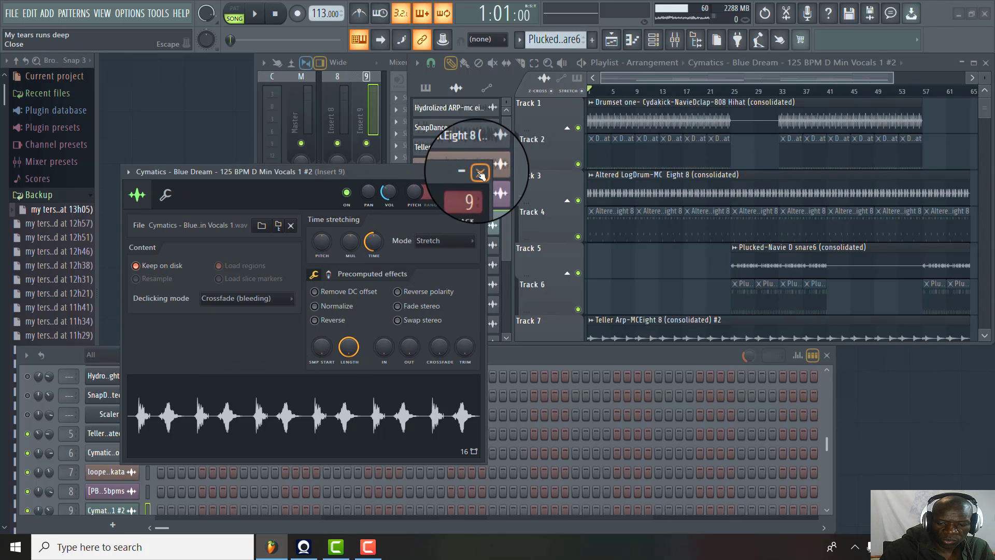
left_click(480, 173)
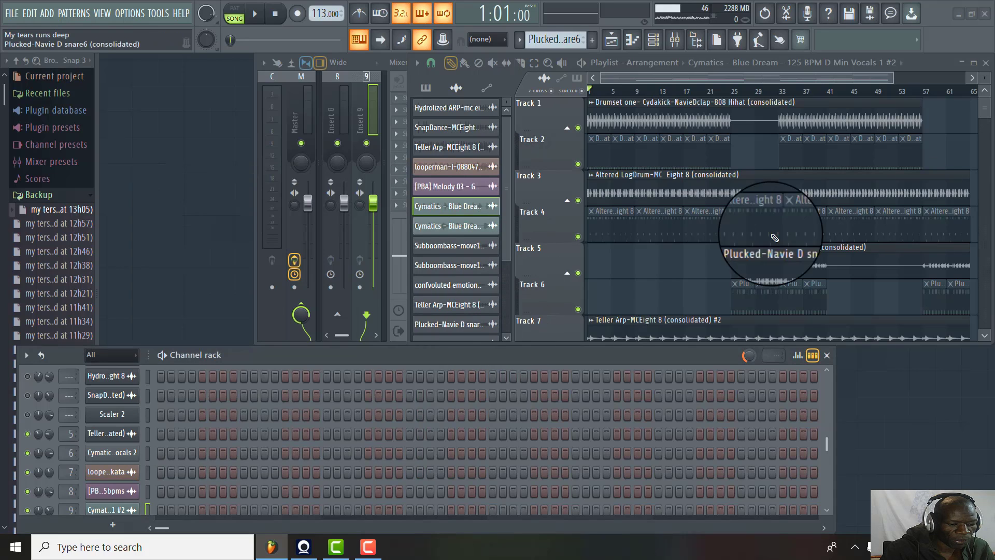
Set the Cymatics Blue Dream Vocals 2 #2 channel's time stretching to Stretch and its declicking mode to Crossfade (bleeding)
left_click_drag(951, 233, 953, 231)
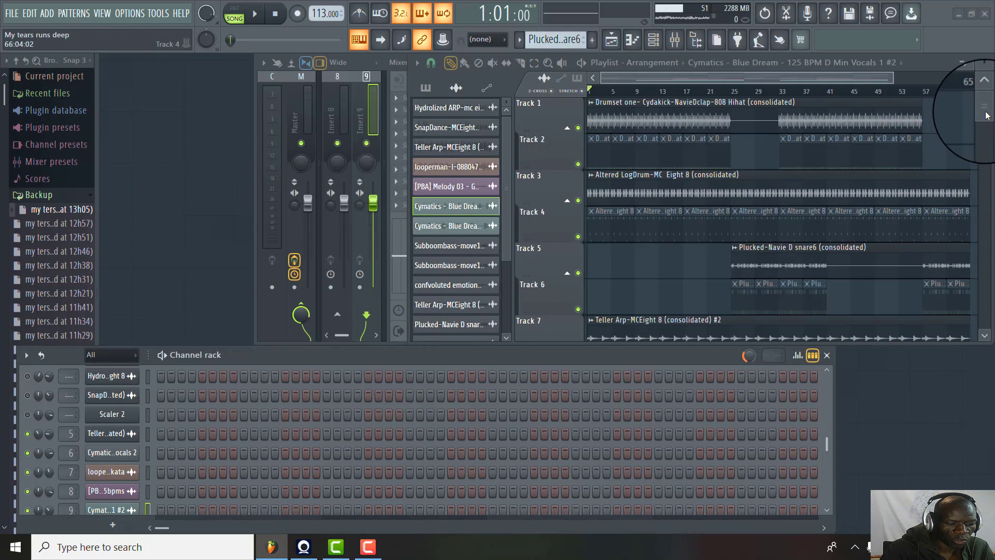
scroll(986, 115, "down", 3)
scroll(986, 115, "up", 1)
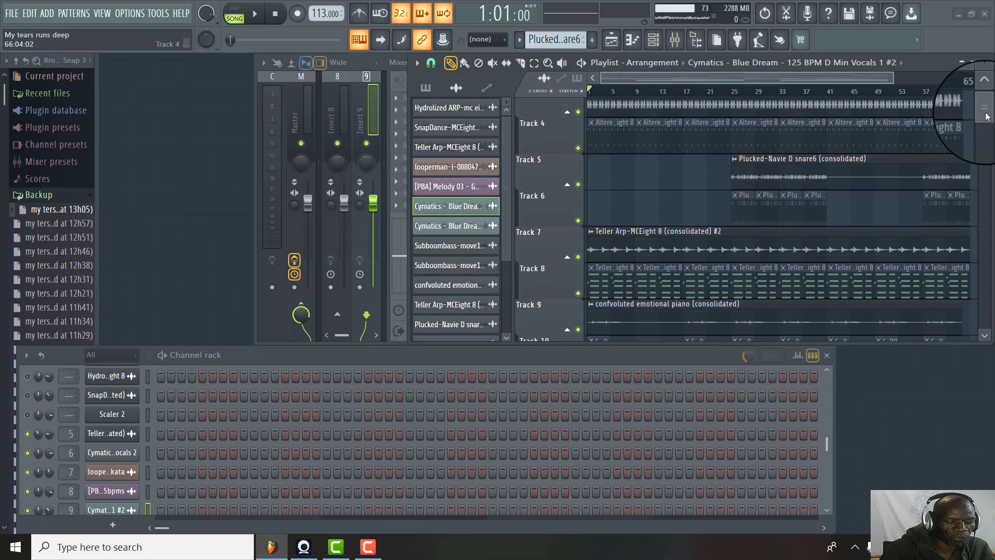
scroll(986, 117, "down", 5)
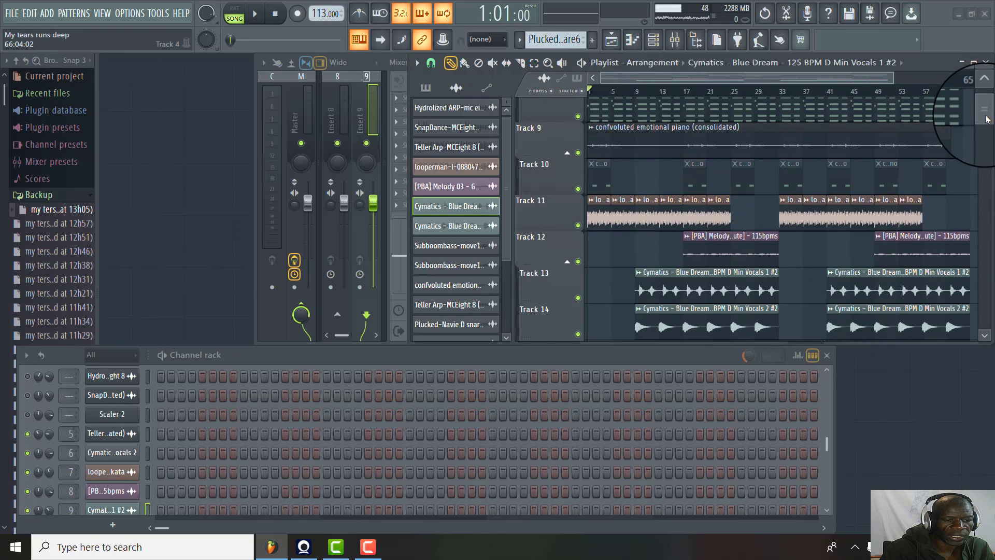
scroll(986, 118, "down", 3)
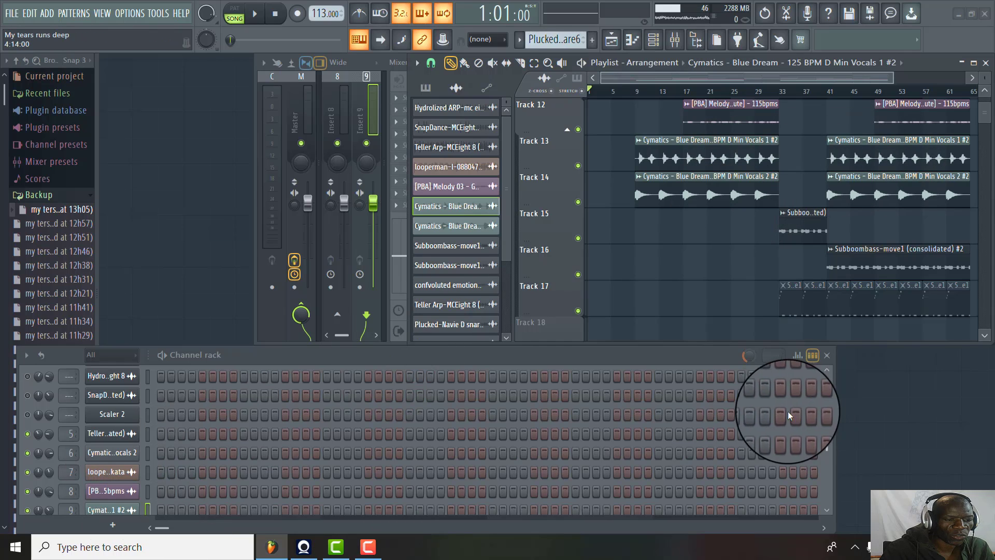
scroll(828, 443, "down", 3)
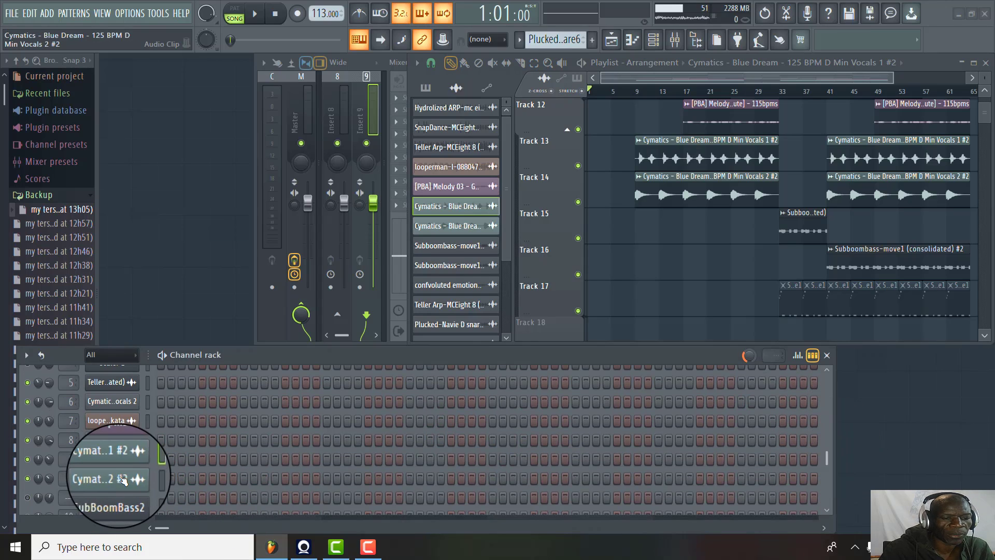
left_click(123, 479)
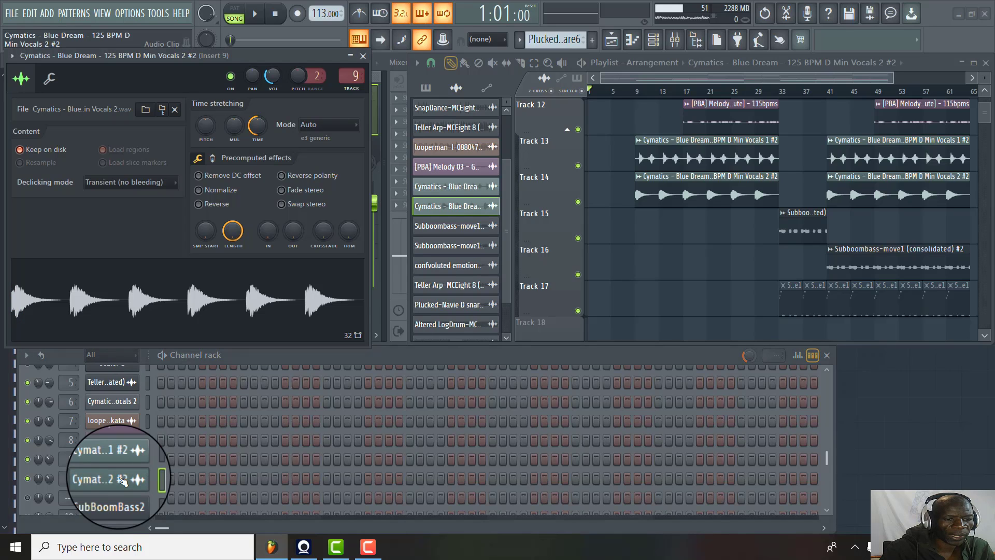
left_click(359, 126)
left_click(311, 160)
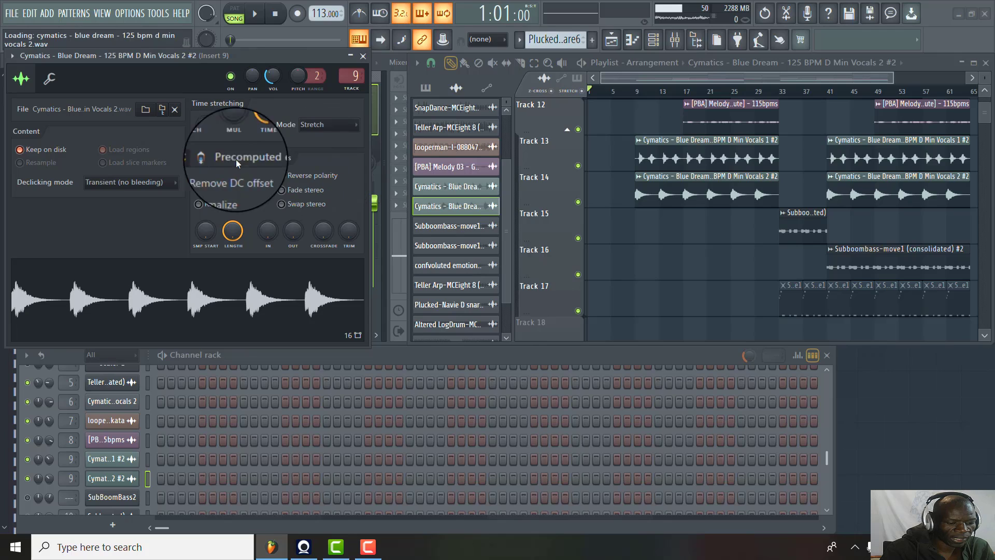
left_click(177, 184)
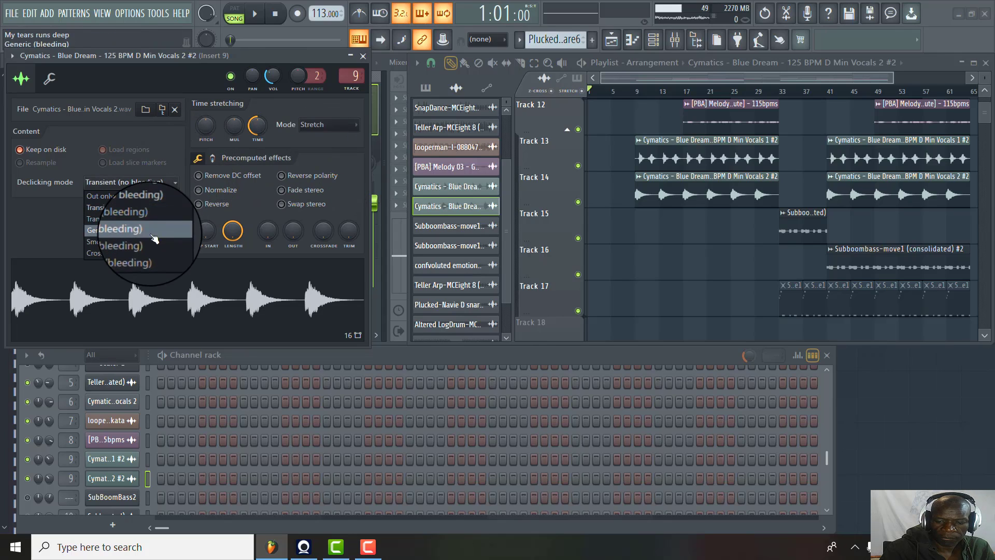
left_click(147, 255)
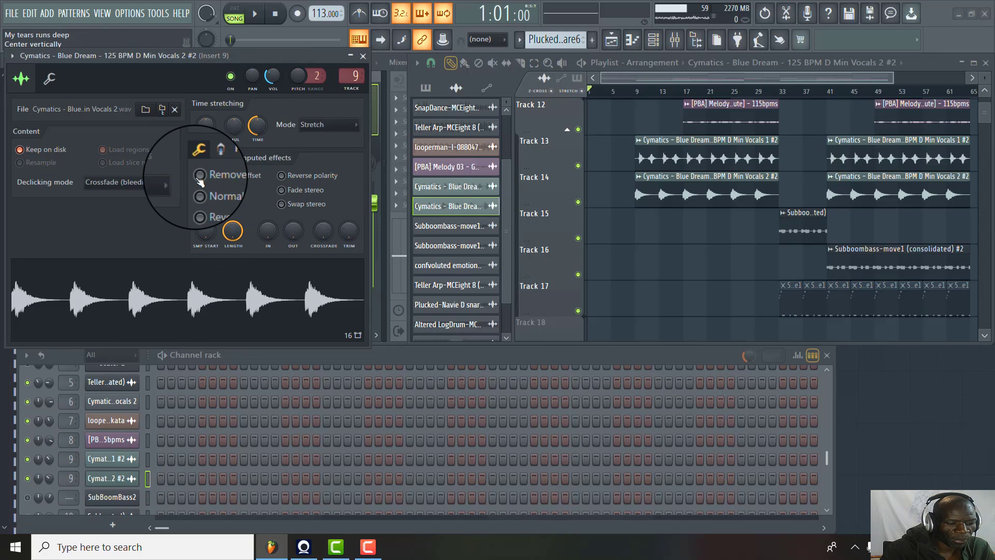
left_click(362, 56)
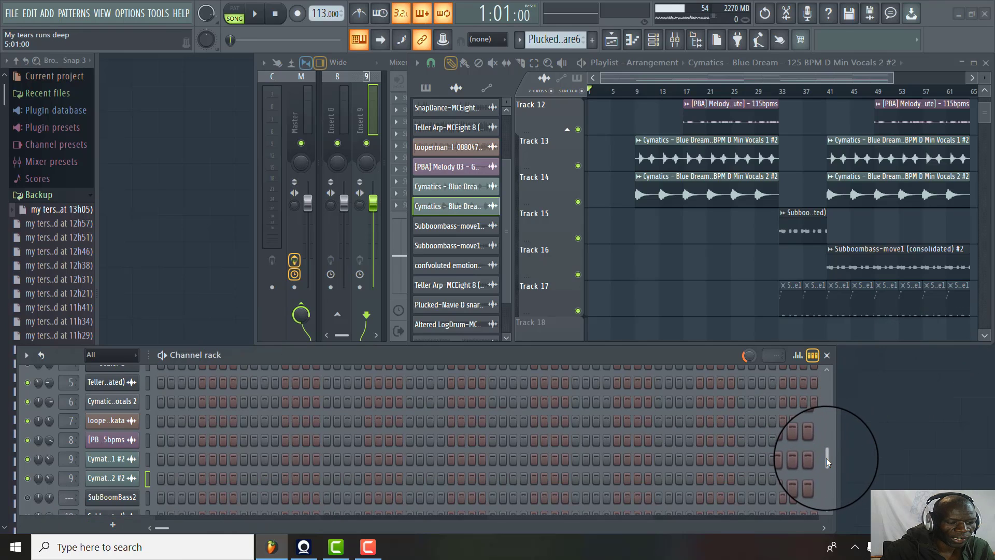
Open the Subboombass-move1 (consolidated) channel settings and move the Subboombass-move1 (consolidated) #2 clip up from Track 16 to Track 15
left_click_drag(826, 459, 832, 486)
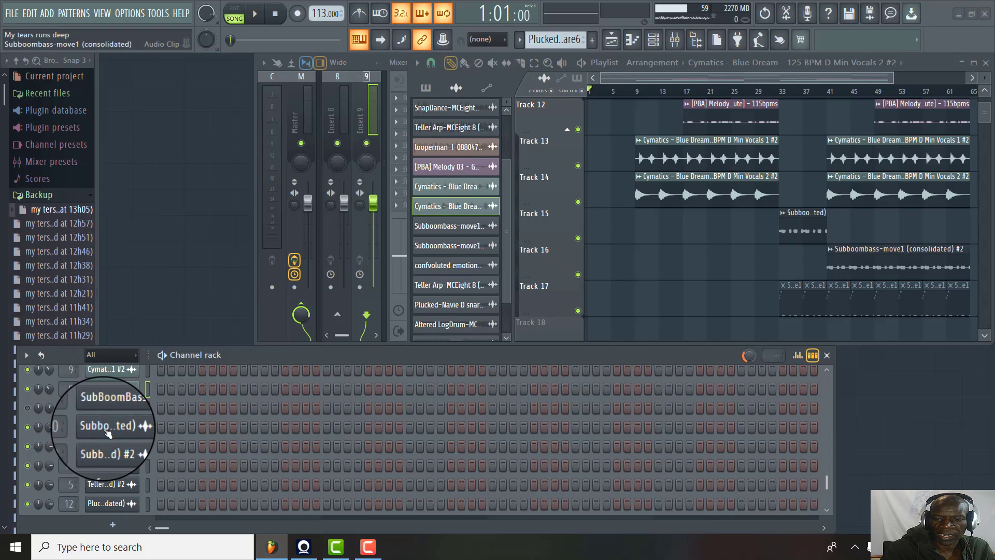
left_click(107, 430)
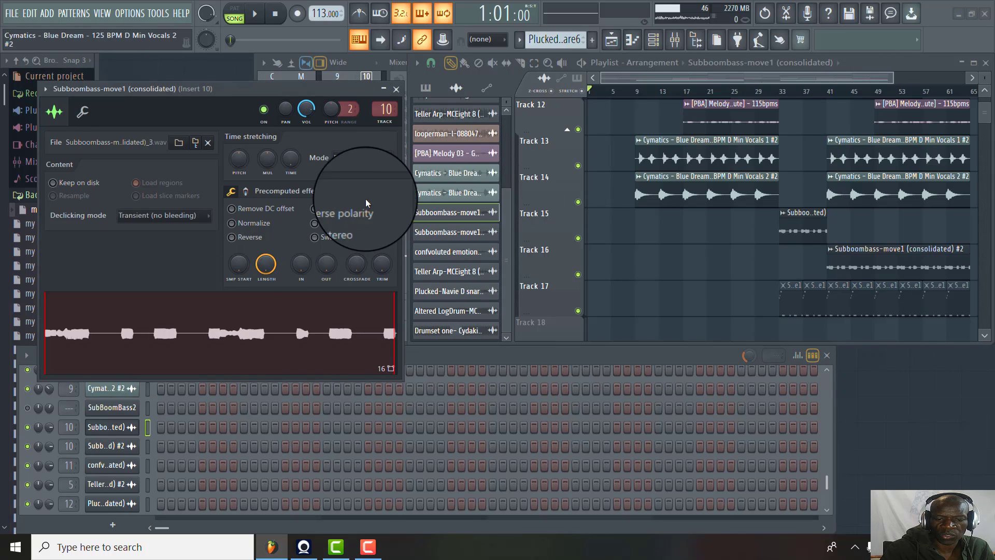
scroll(988, 121, "up", 5)
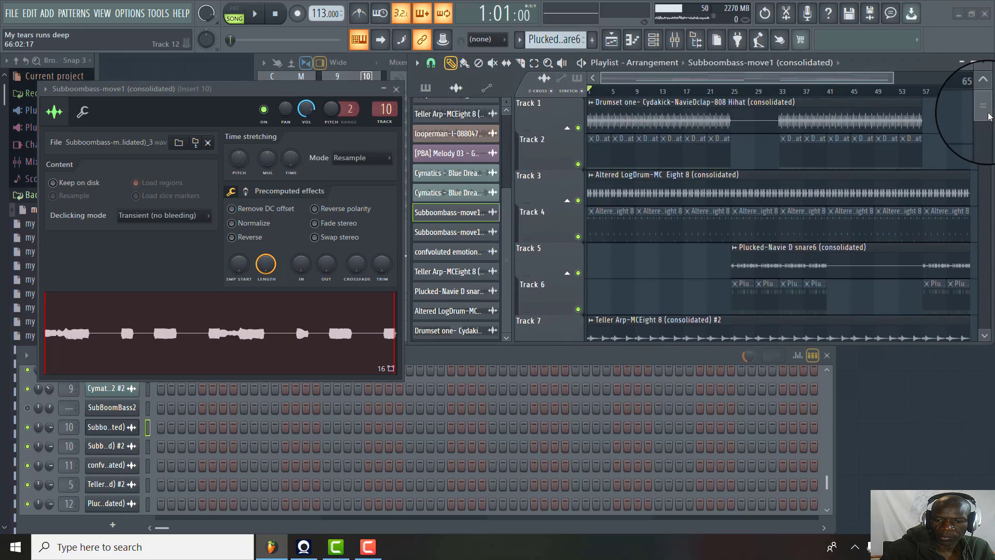
scroll(988, 120, "up", 1)
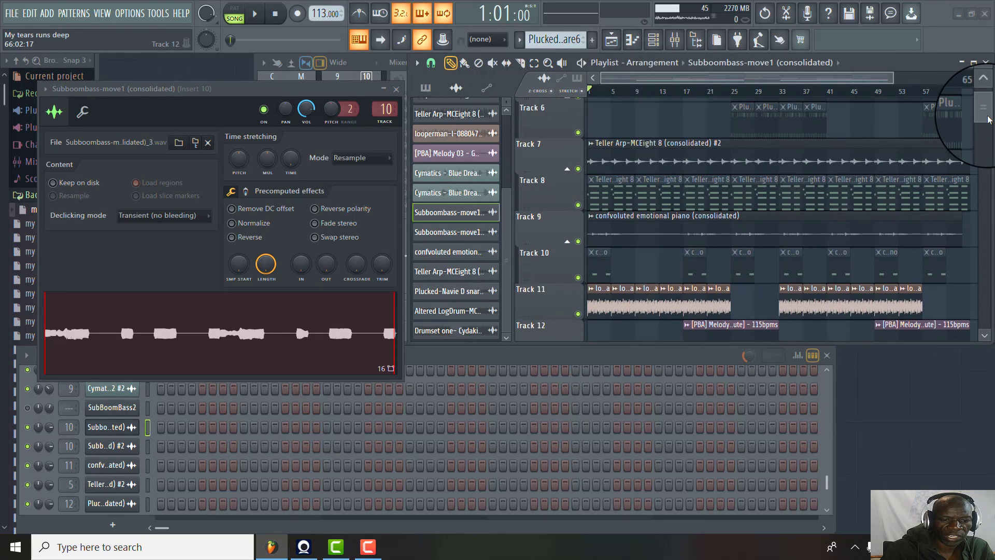
scroll(988, 120, "down", 6)
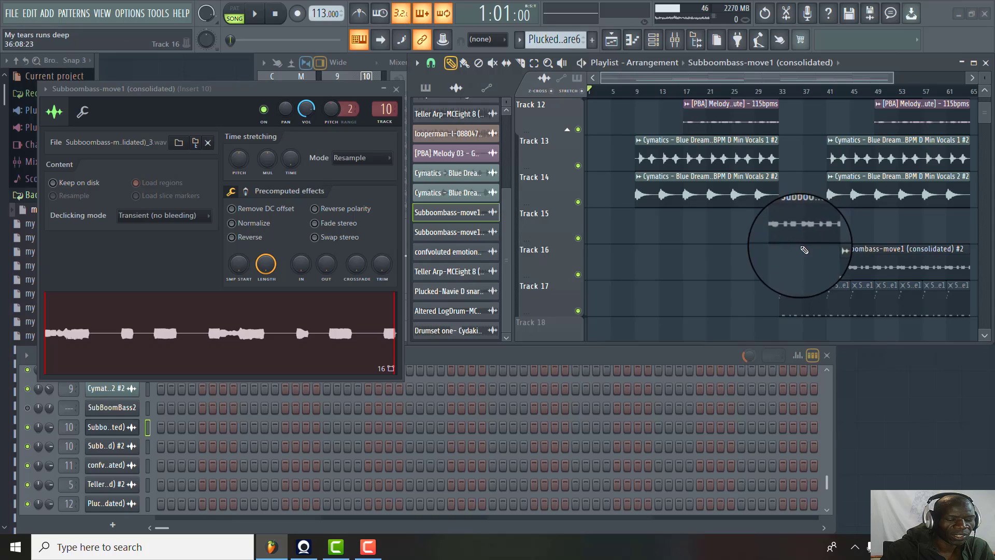
left_click(534, 63)
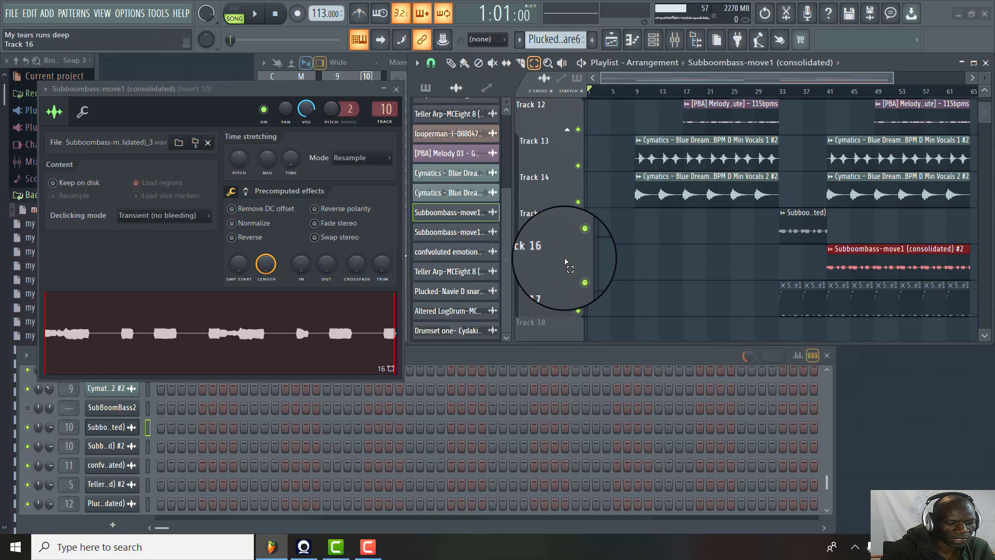
key("shift+Up")
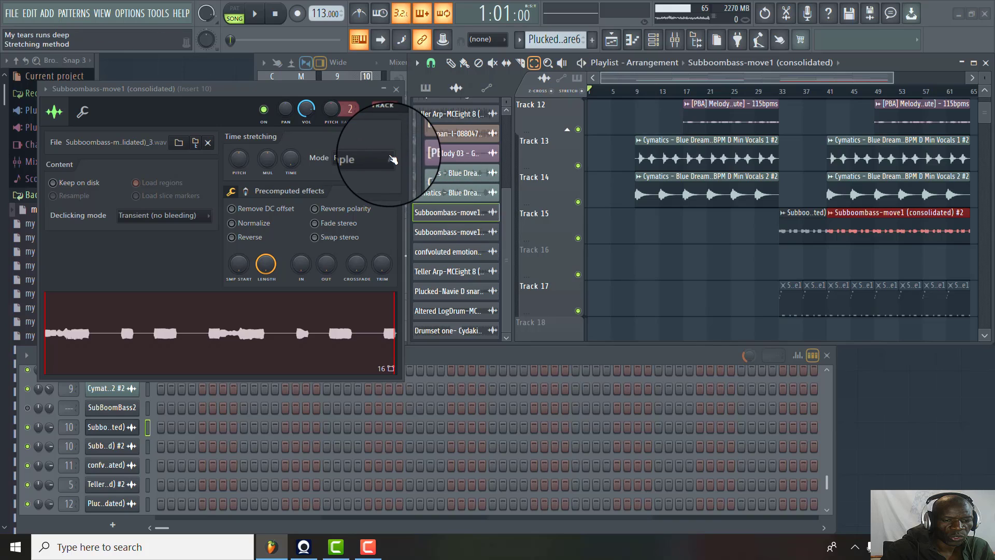
Set the Subboombass-move1 (consolidated) channel's time stretching to Stretch and its declicking mode to Crossfade (bleeding)
left_click(392, 161)
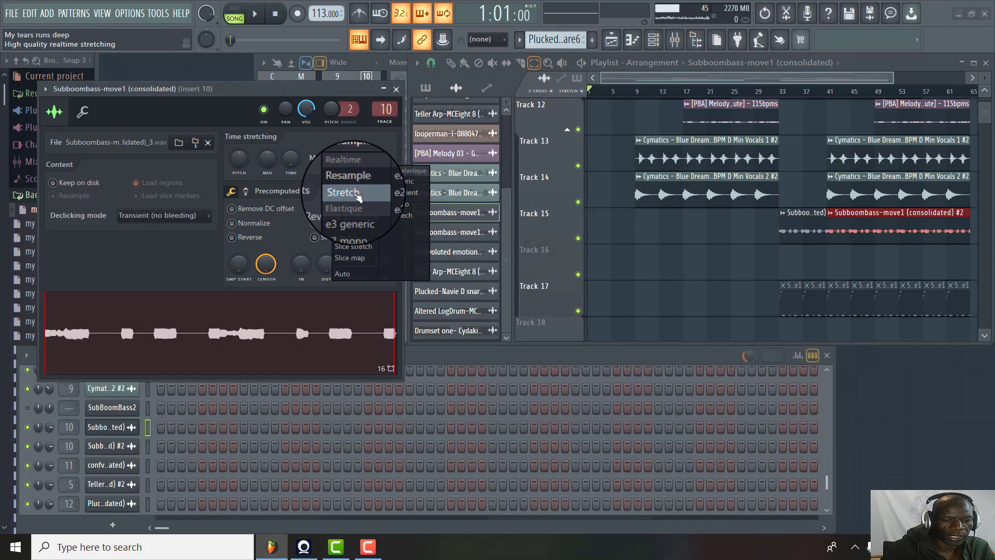
left_click(343, 195)
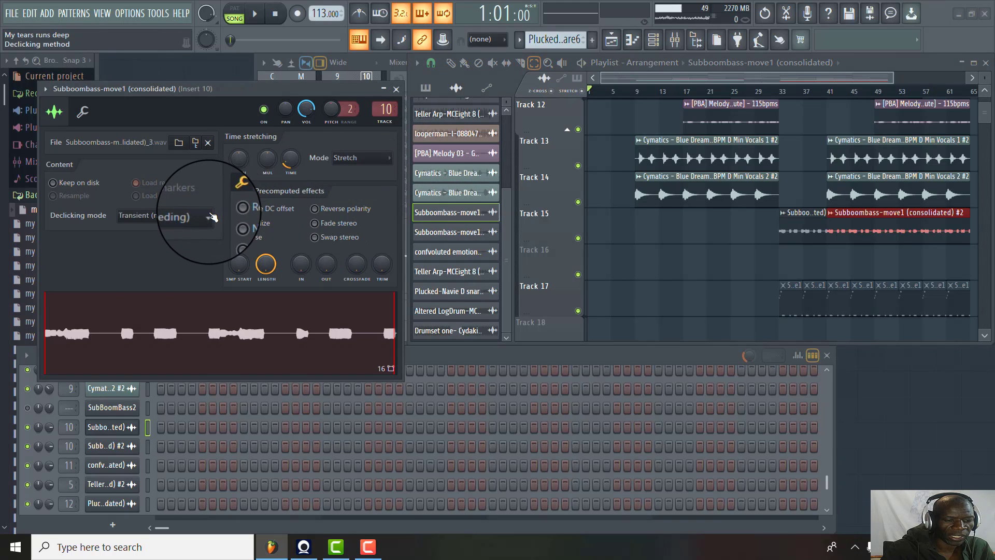
left_click(212, 217)
left_click(175, 288)
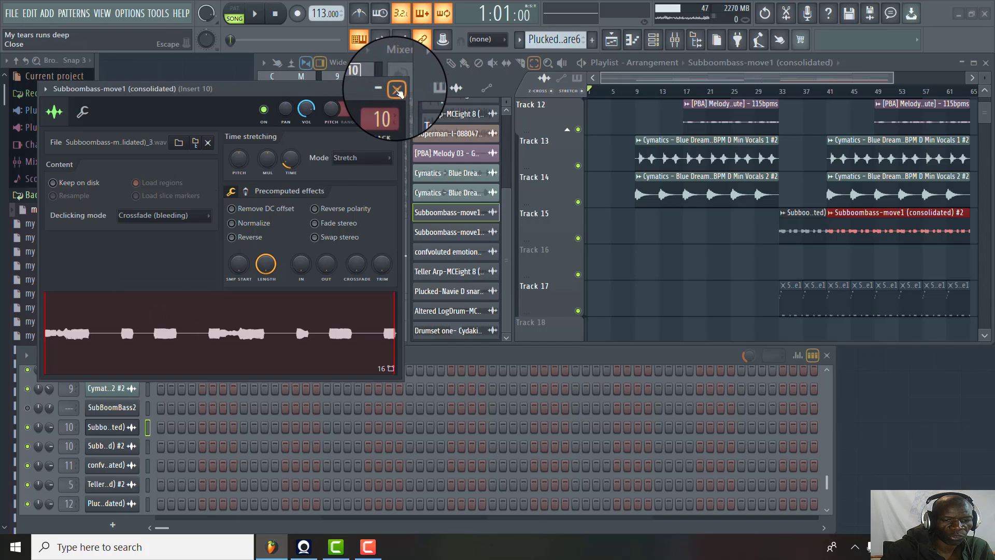
left_click(397, 91)
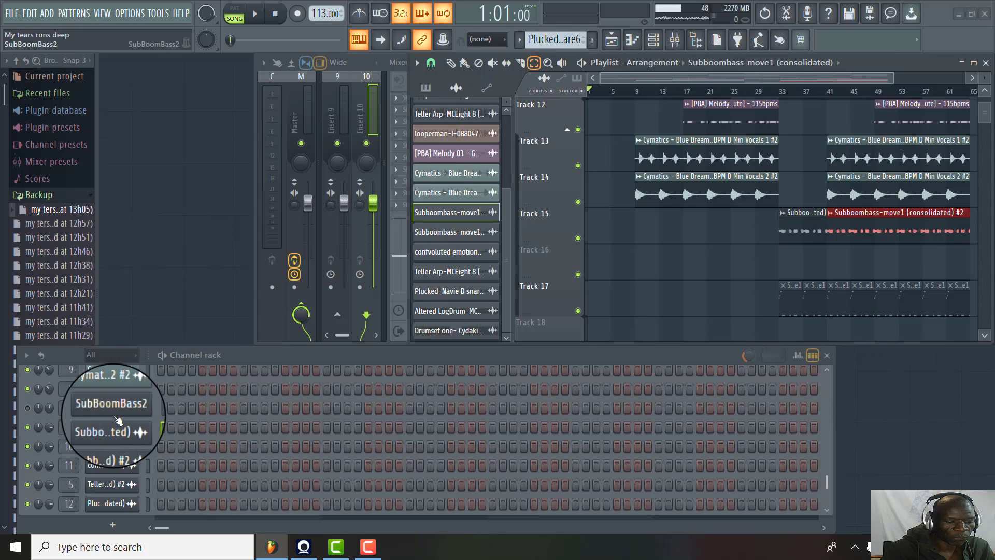
Set the Subboombass-move1 (consolidated) #2 channel's time stretching to Stretch and its declicking mode to Crossfade (bleeding)
left_click(111, 447)
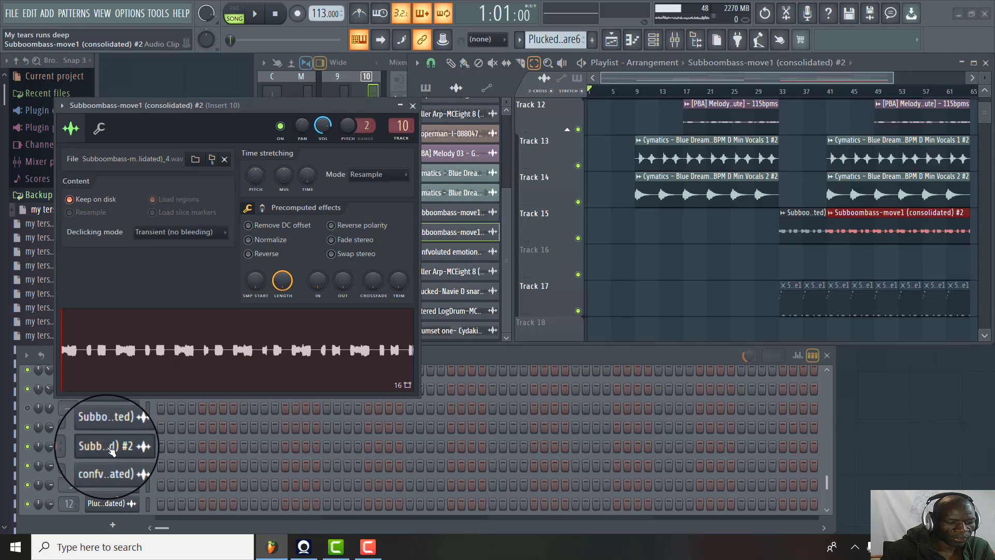
left_click(409, 178)
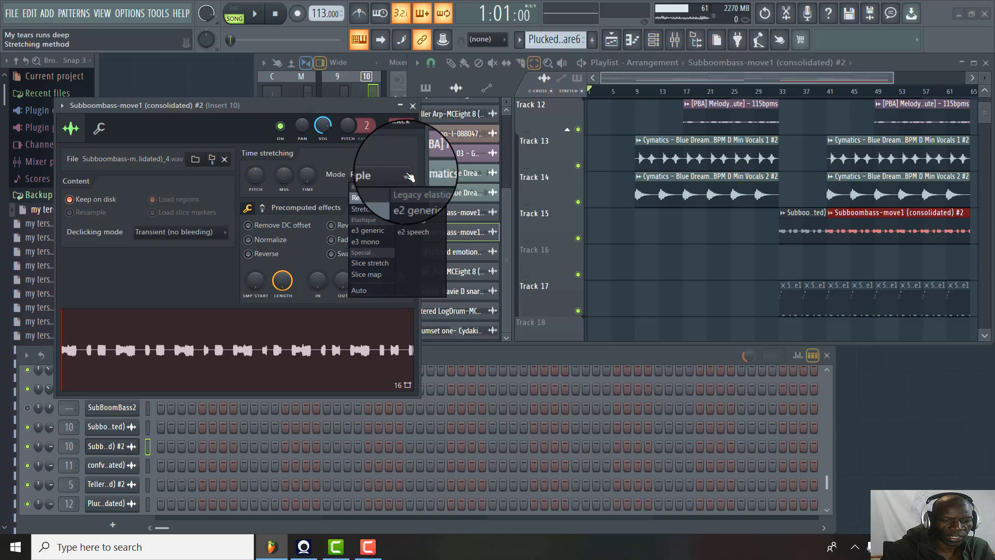
left_click(376, 212)
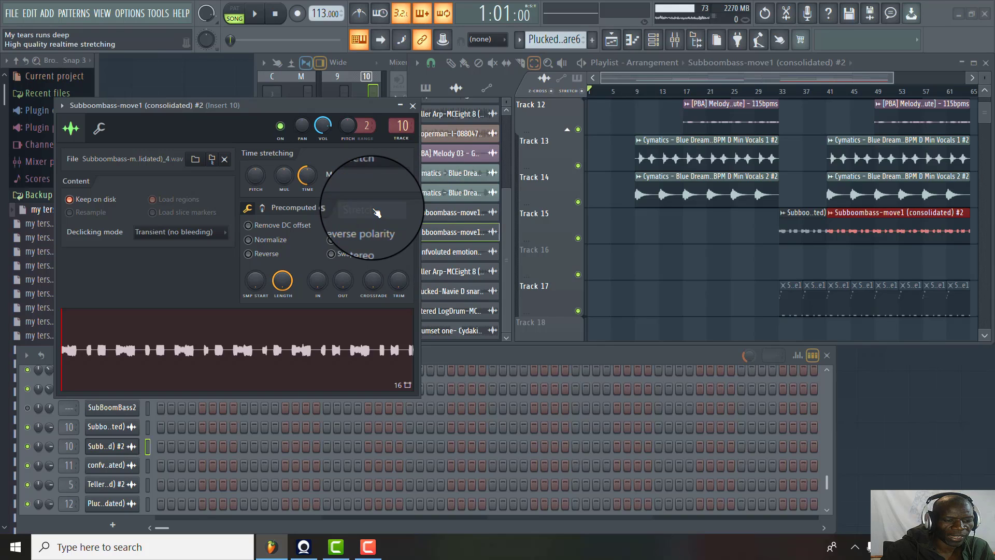
left_click(226, 234)
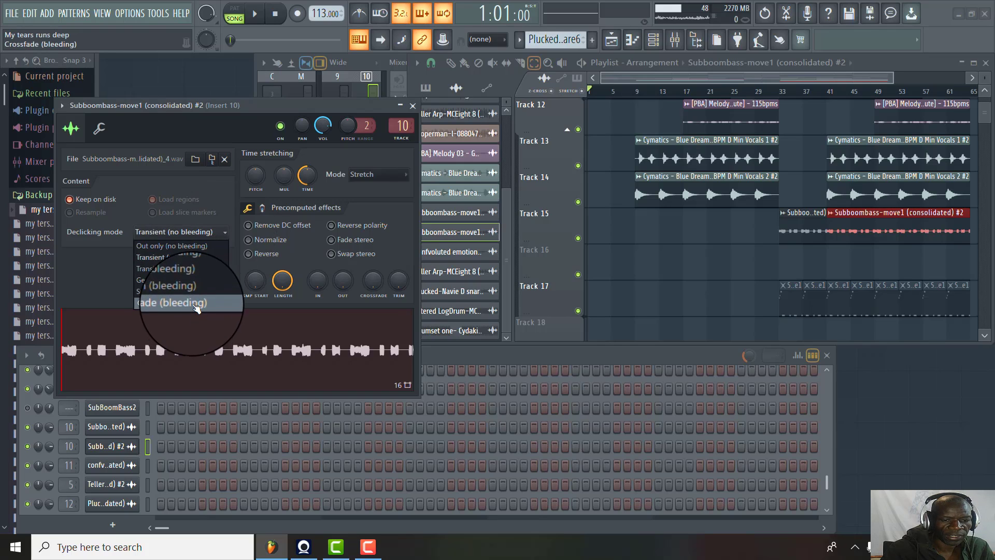
left_click(197, 304)
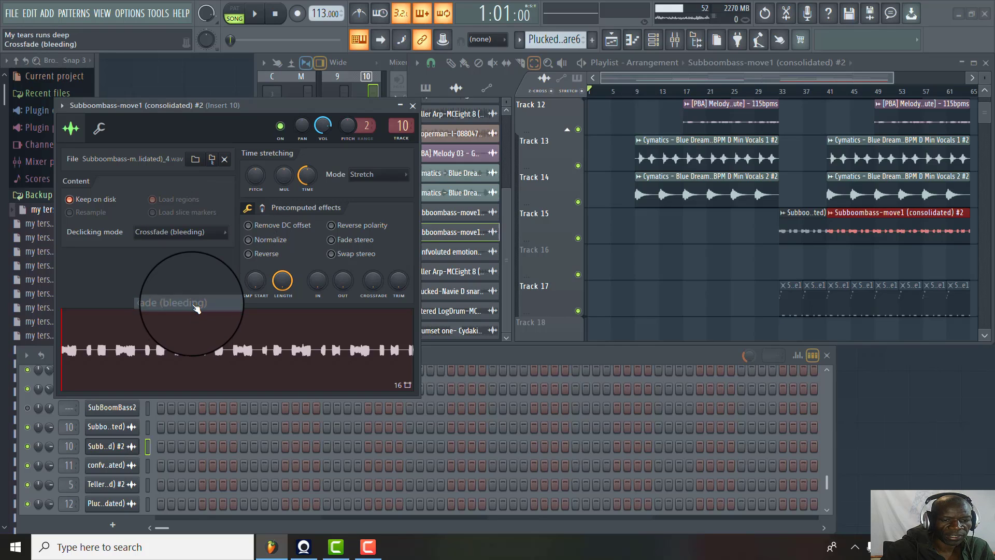
left_click(413, 106)
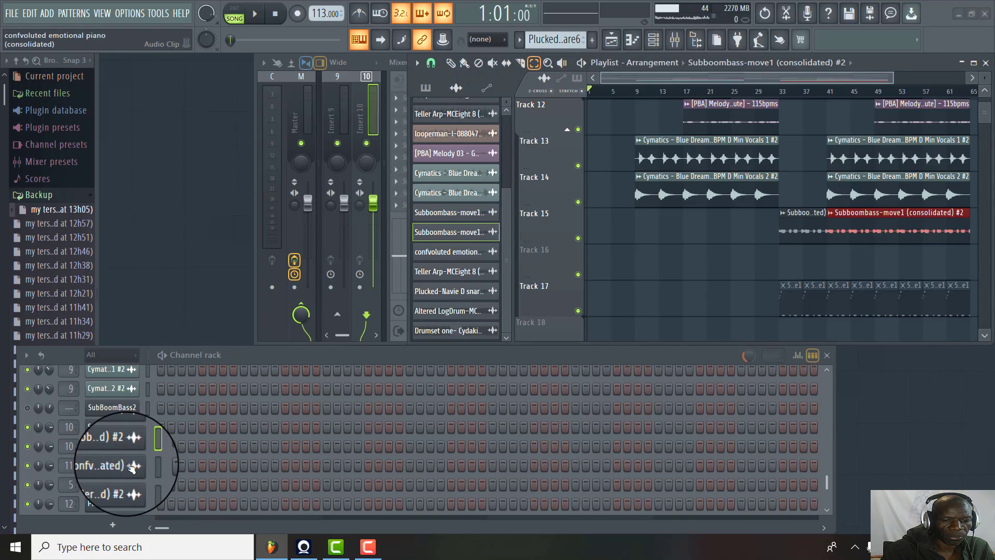
Set the confvoluted emotional piano (consolidated) channel's time stretching to Stretch and its declicking mode to Crossfade (bleeding)
left_click(132, 468)
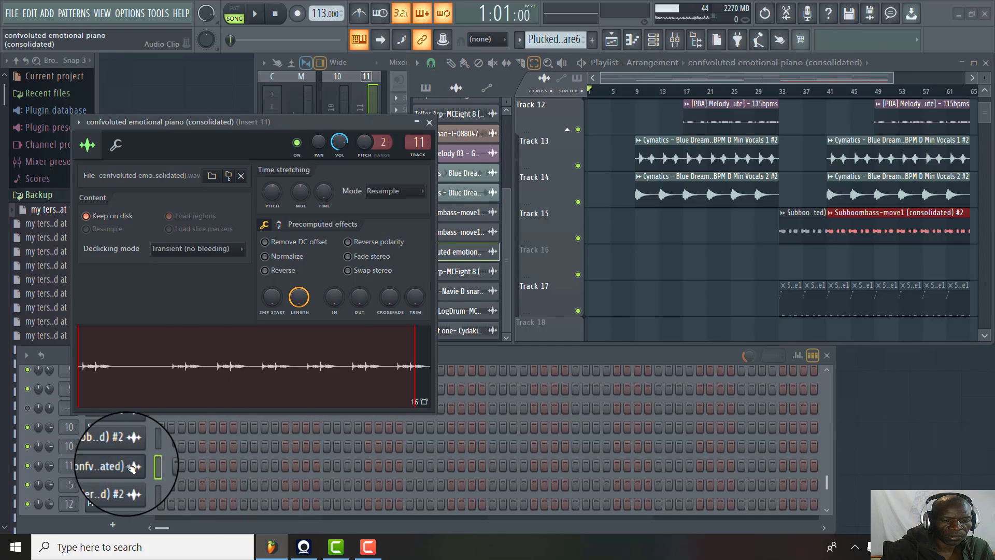
left_click(424, 195)
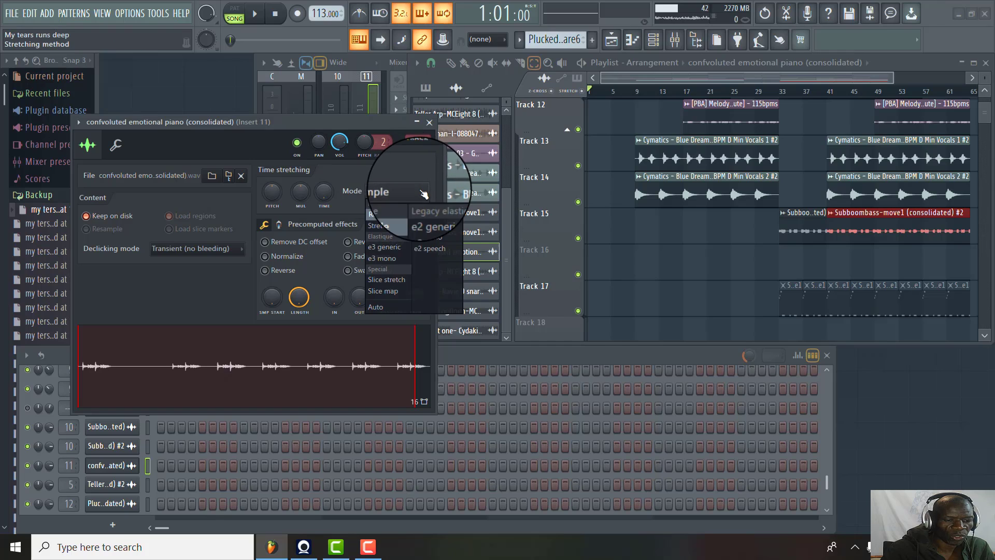
left_click(395, 227)
left_click(243, 252)
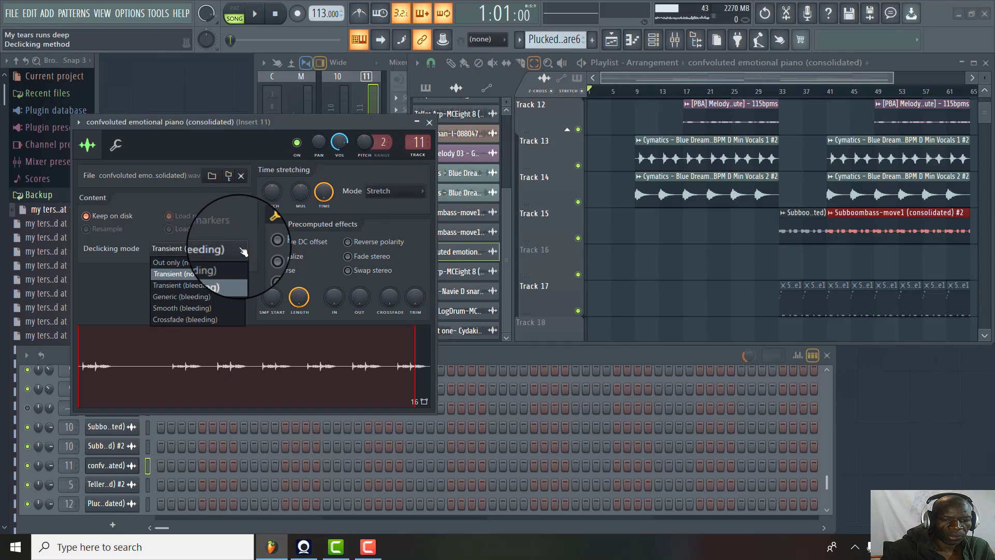
left_click(201, 320)
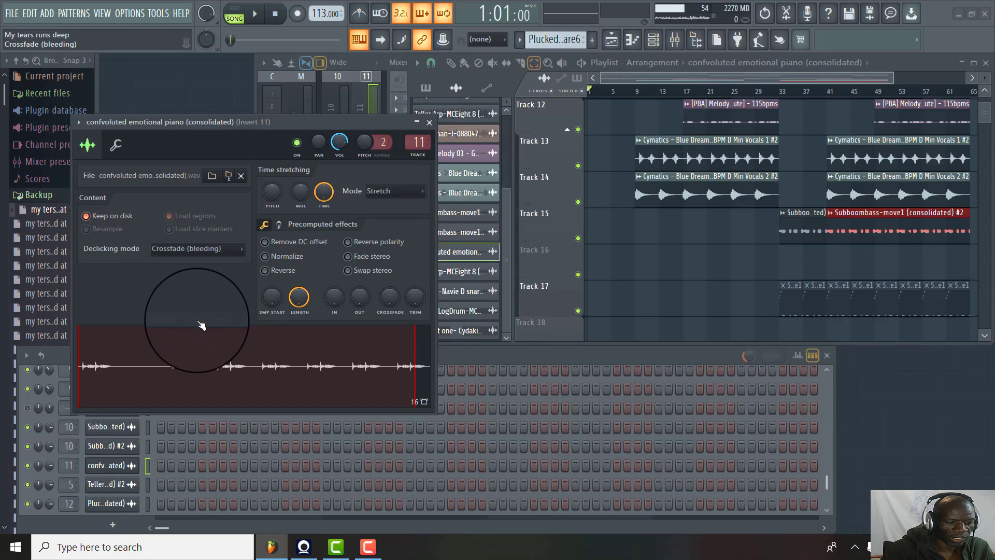
left_click(430, 123)
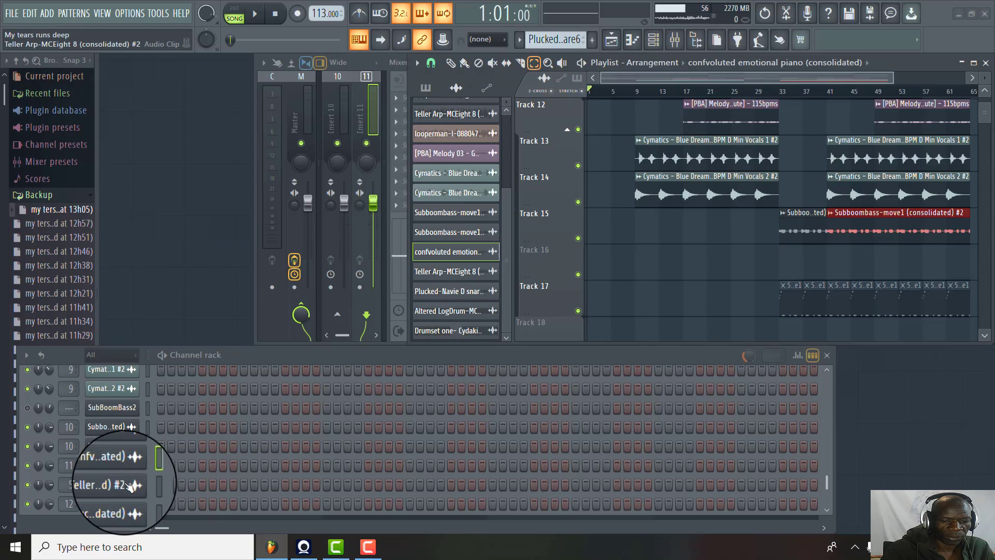
Set the Teller Arp-MCEight 8 (consolidated) #2 channel's time stretching to Stretch and its declicking mode to Crossfade (bleeding)
left_click(122, 485)
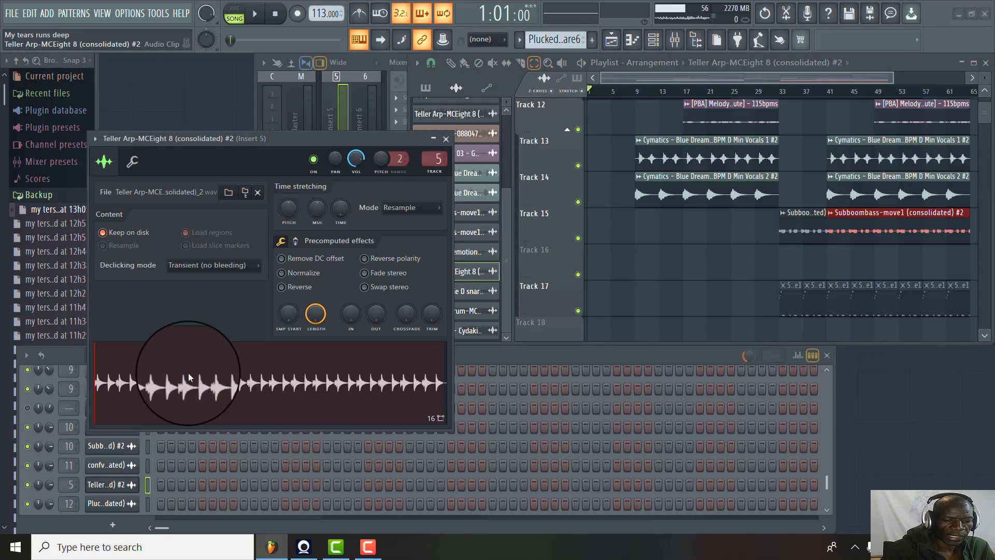
left_click(442, 210)
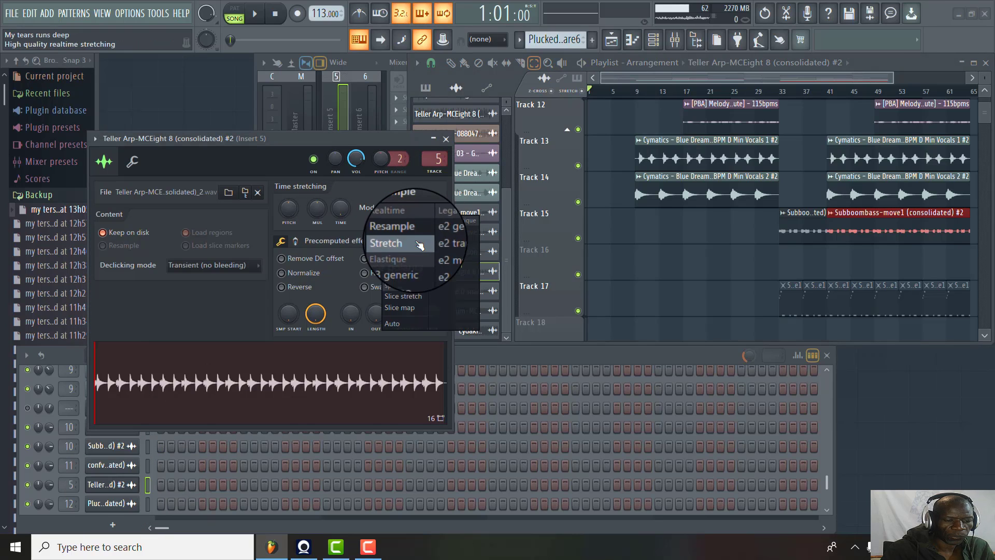
left_click(418, 248)
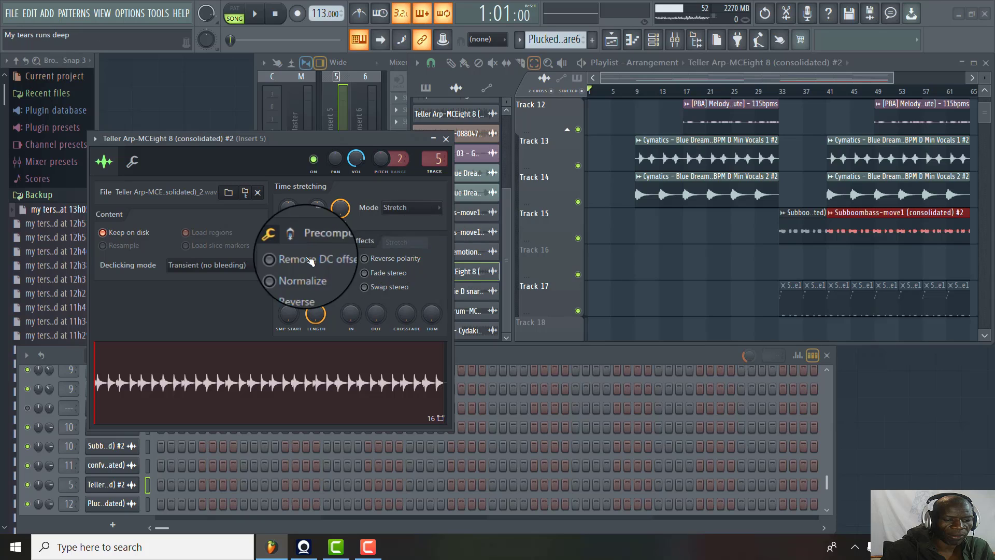
left_click(263, 269)
left_click(228, 337)
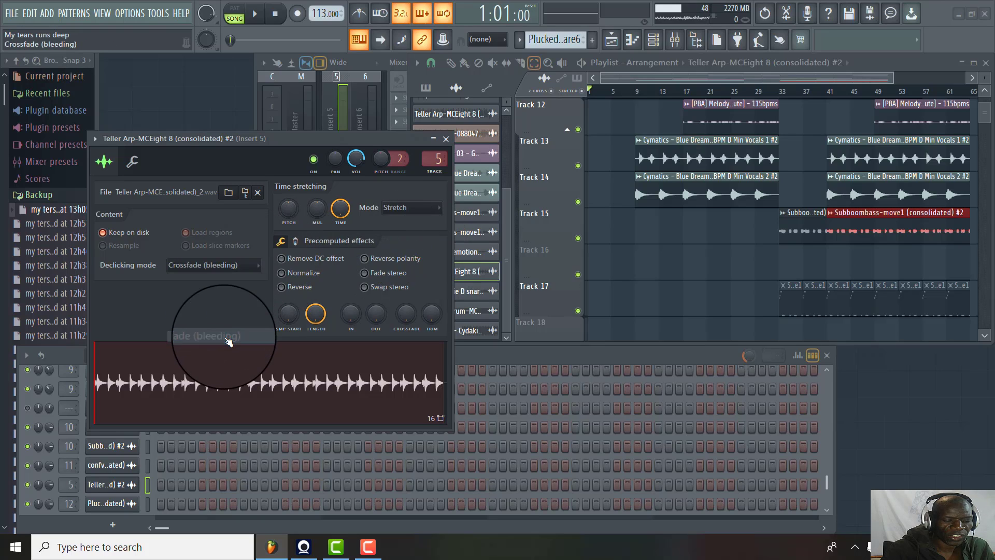
left_click(446, 139)
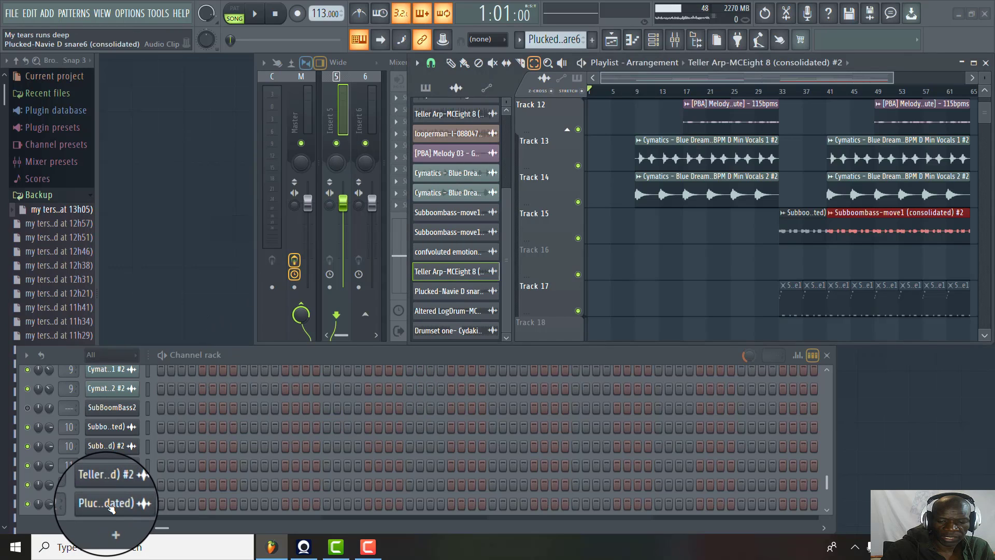
Set the Plucked-Navie D snare6 (consolidated) channel's time stretching to Stretch and its declicking mode to Crossfade (bleeding)
left_click(109, 503)
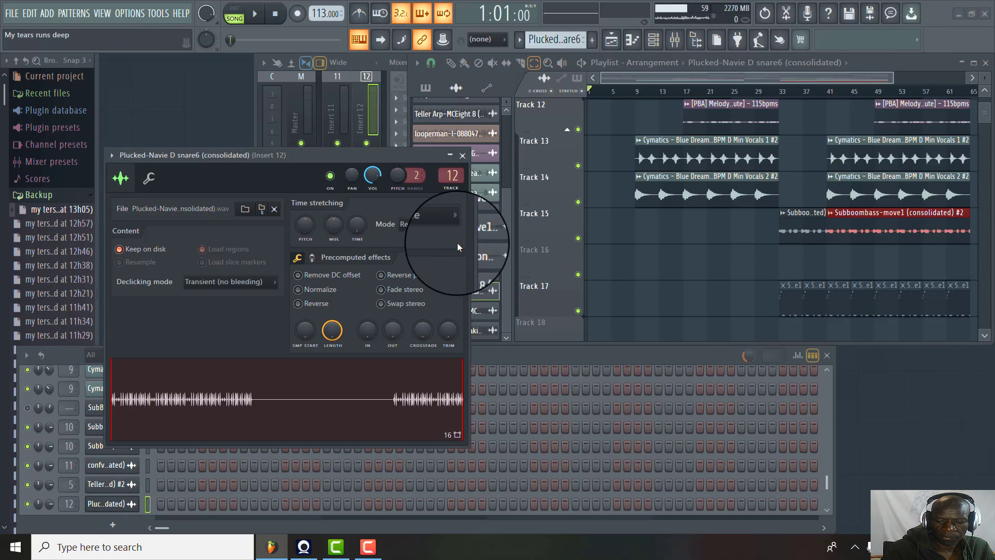
left_click(458, 228)
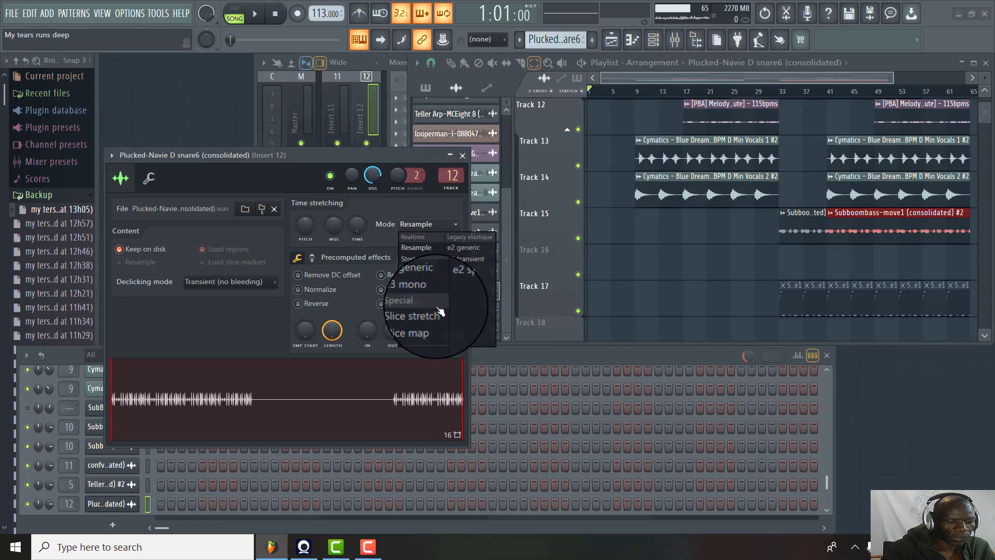
left_click(426, 262)
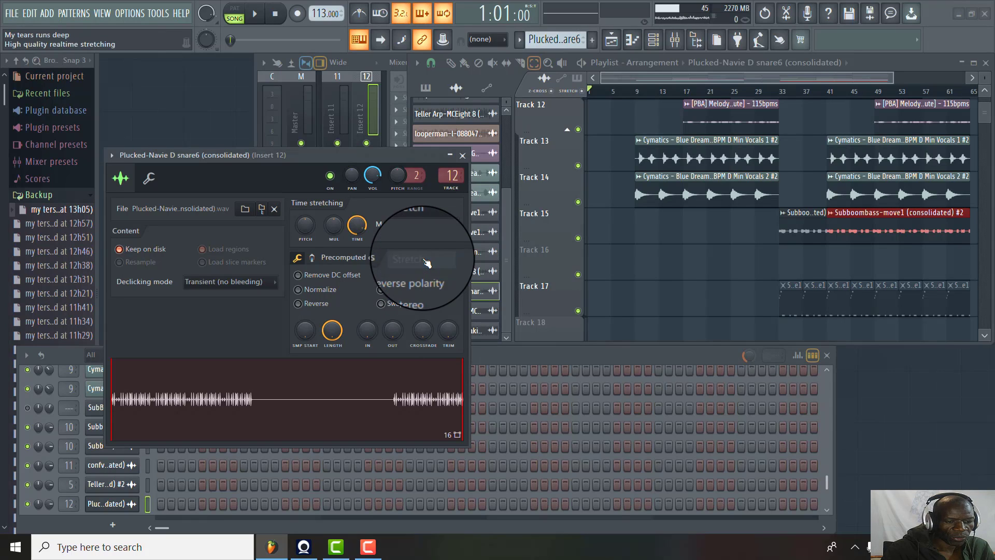
left_click(275, 284)
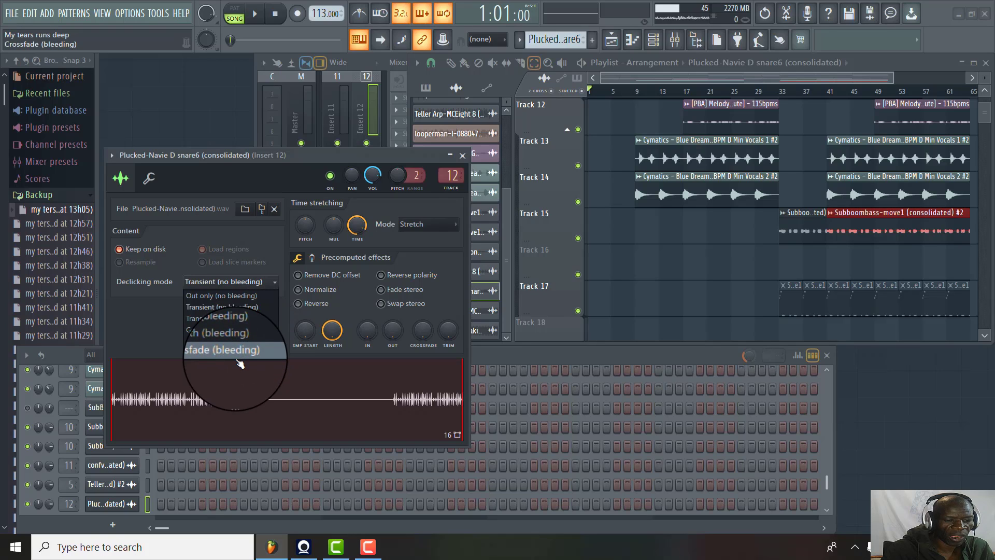
left_click(239, 360)
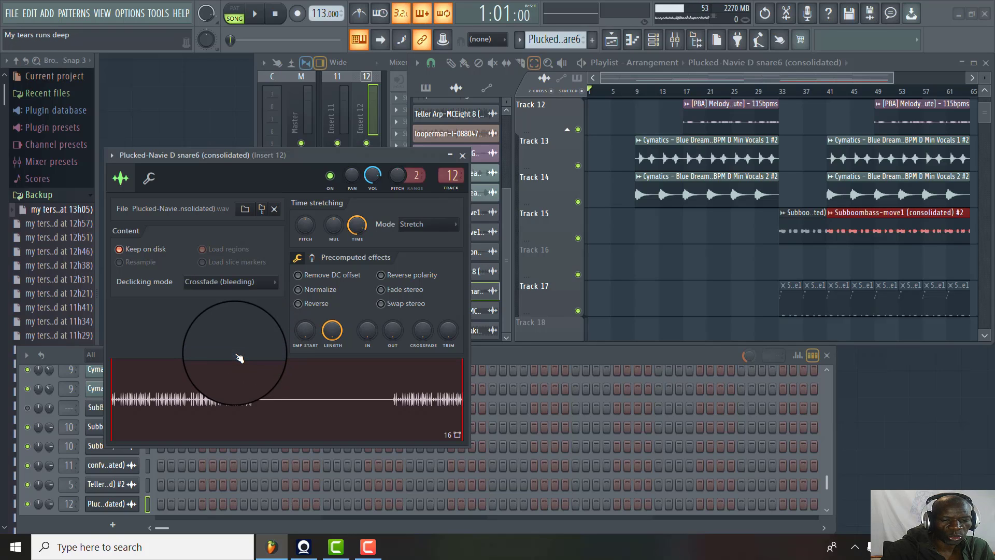
left_click(462, 155)
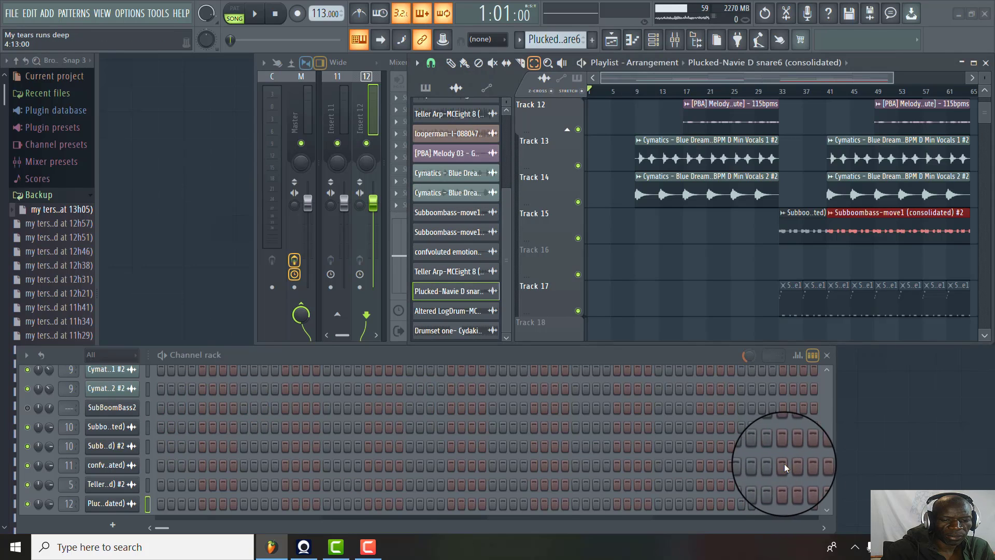
Open the Altered LogDrum-MC Eight 8 (consolidated) channel settings, and select the Drumset one- Cydakick-NavieDclap-808 Hihat (consolidated) audio clip
scroll(827, 510, "down", 3)
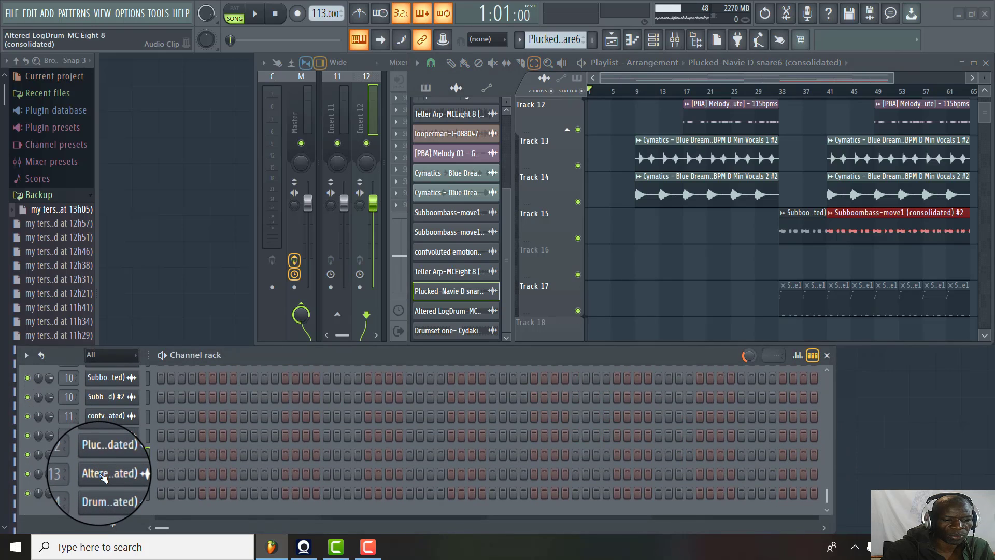
left_click(104, 474)
left_click(493, 326)
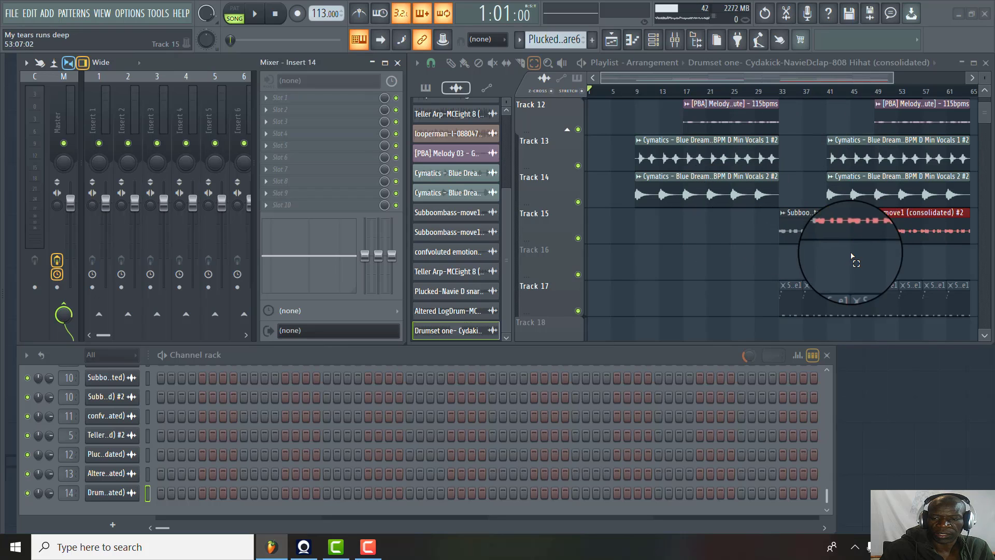
Mute playlist Tracks 2, 4 and 6, which hold the original Drumset, LogDrum and Plucked snare clips
scroll(984, 115, "up", 6)
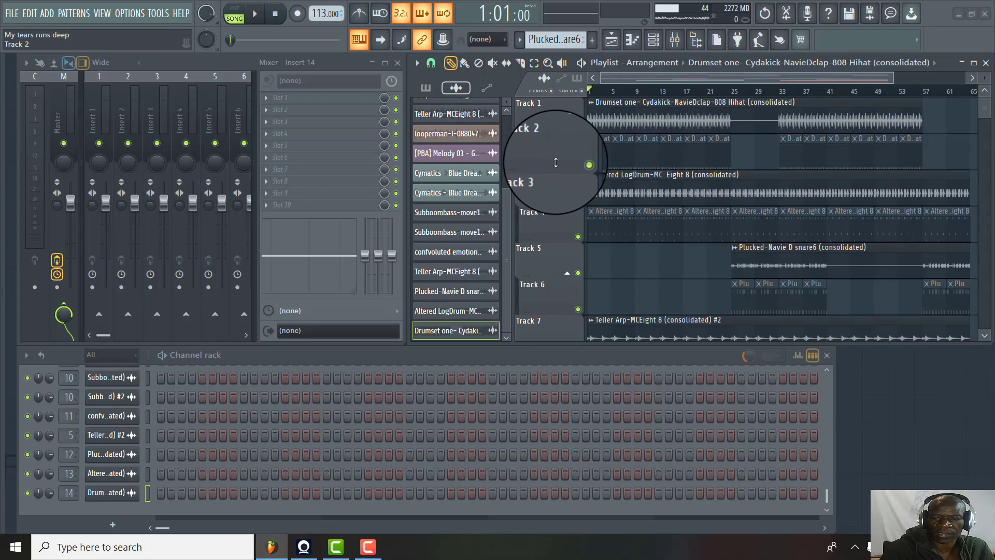
left_click(578, 165)
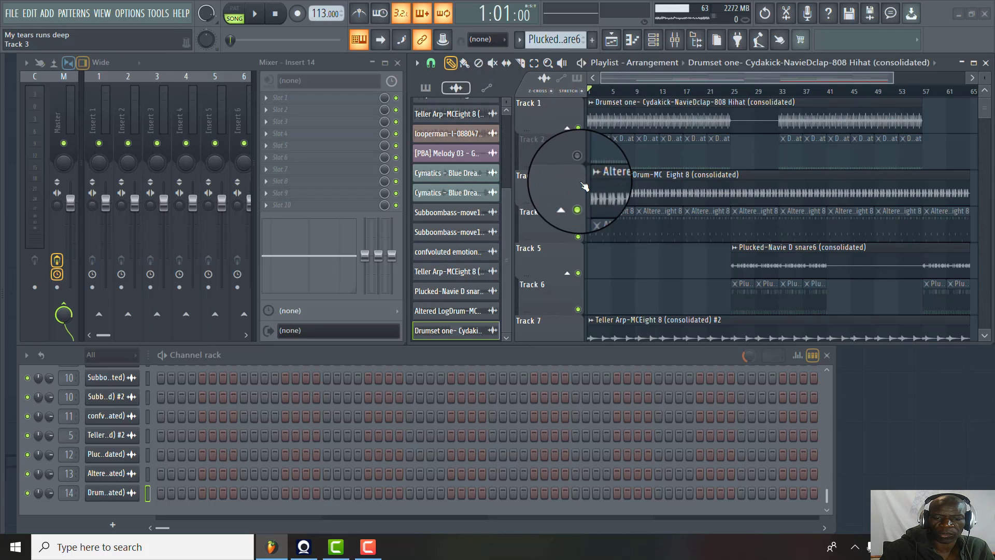
left_click(578, 238)
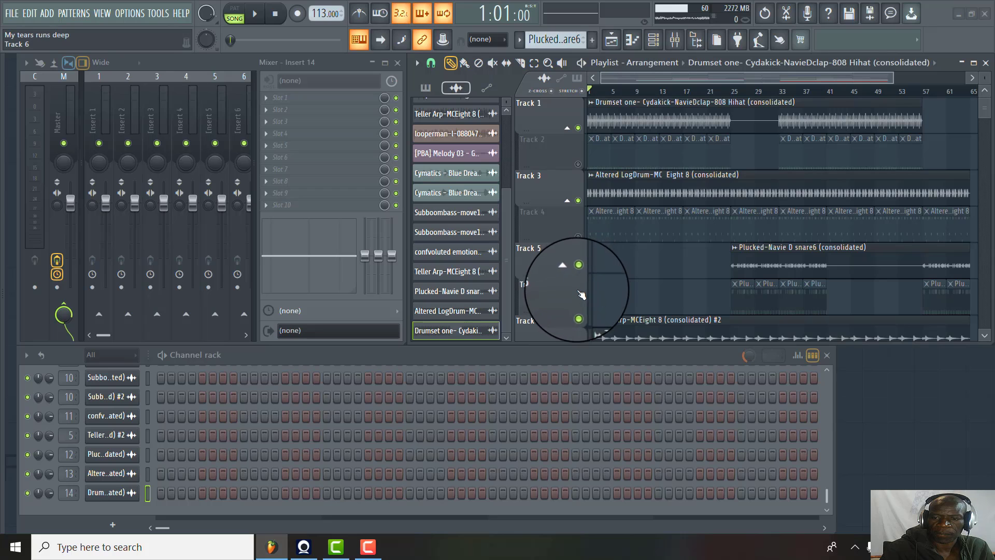
left_click(579, 311)
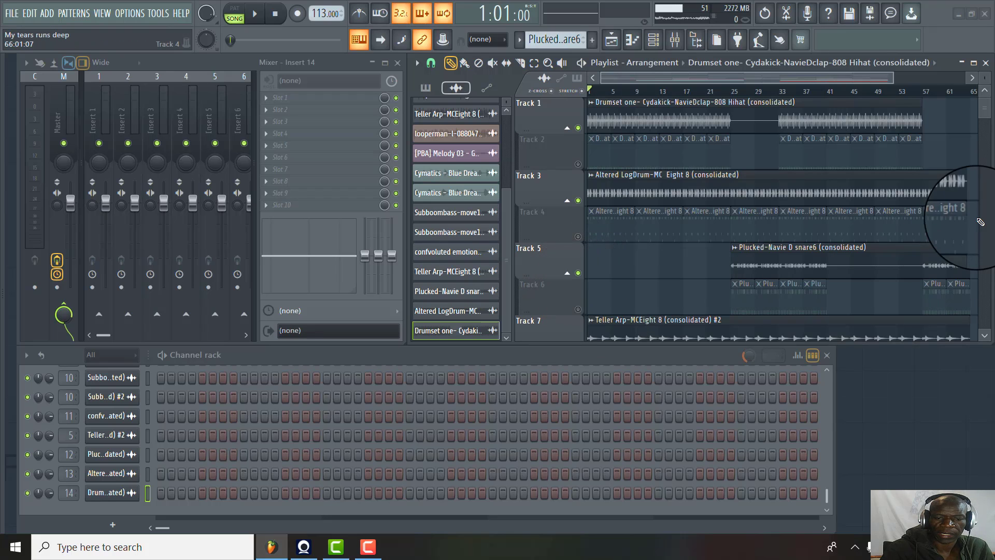
Mute playlist Tracks 8 and 10, which hold the original Teller Arp and confvoluted emotional piano clips
scroll(986, 112, "down", 5)
scroll(986, 112, "up", 5)
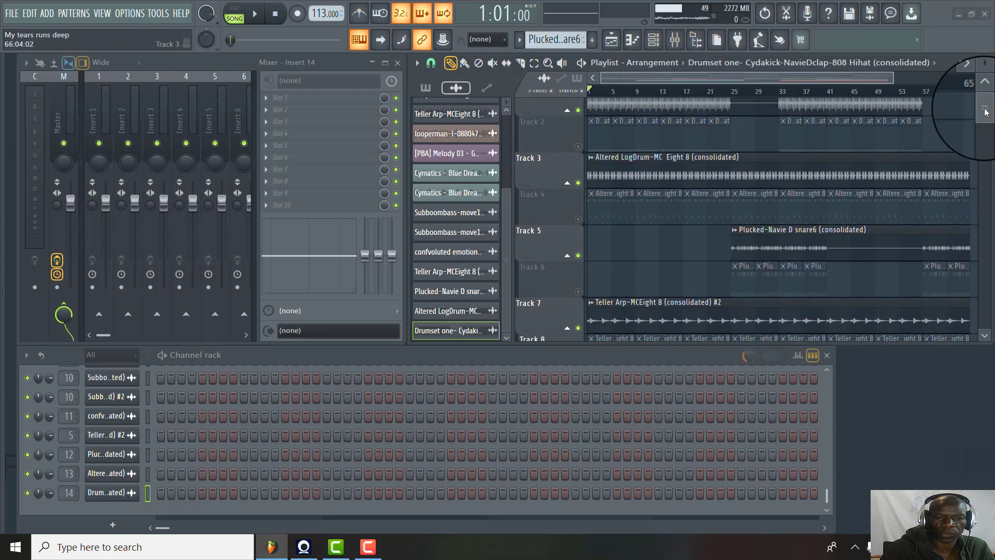
scroll(986, 114, "down", 2)
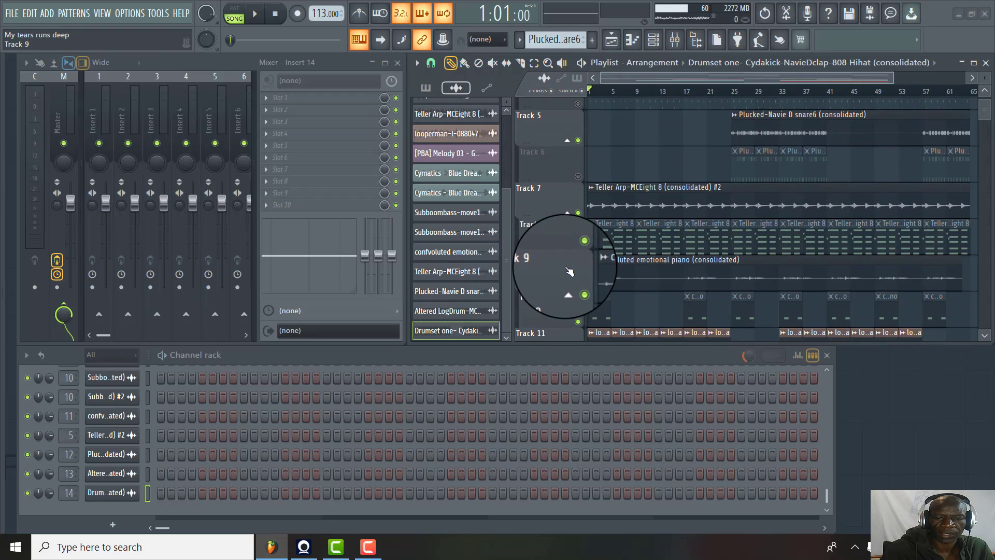
left_click(579, 250)
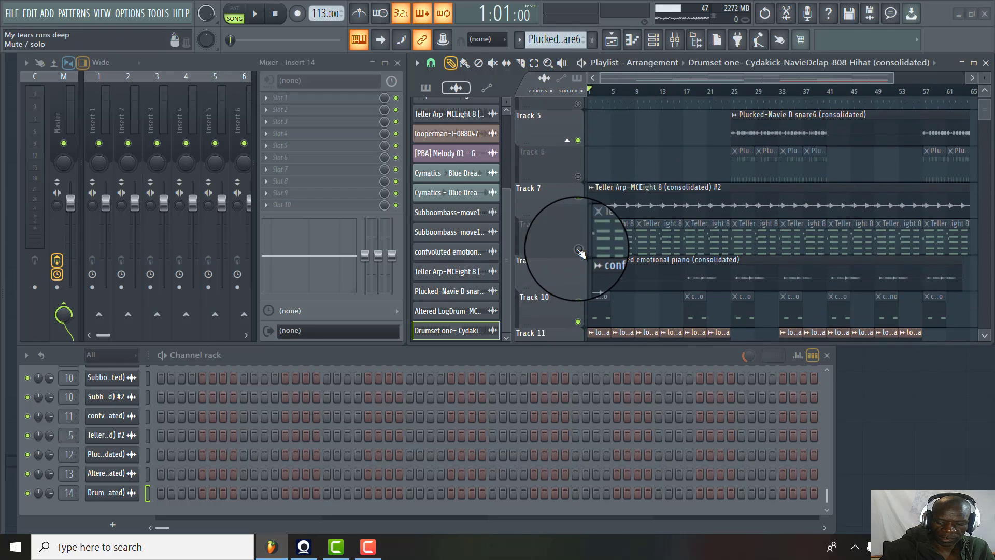
left_click(578, 322)
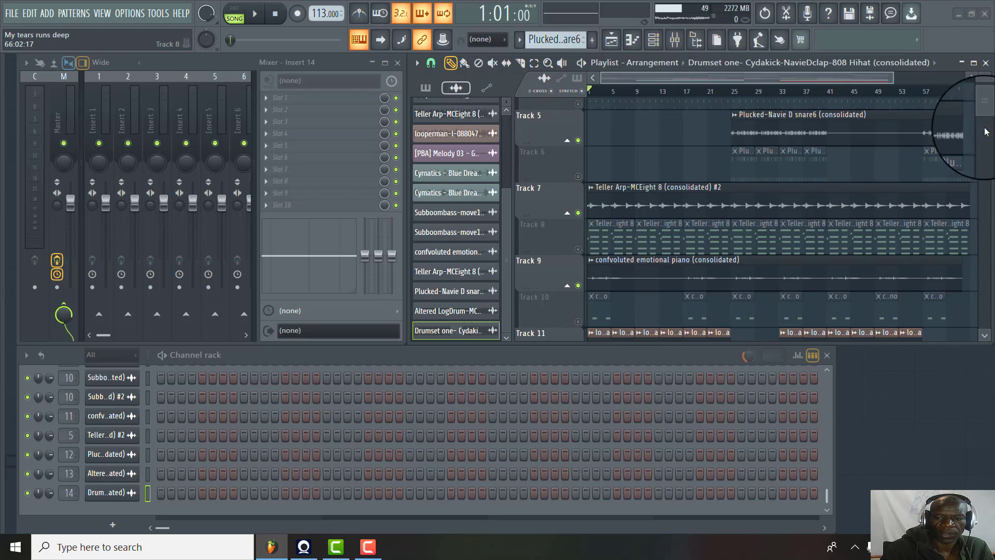
Mute playlist Track 17, which holds the original sub-bass pattern clips
scroll(986, 112, "down", 1)
scroll(986, 111, "down", 2)
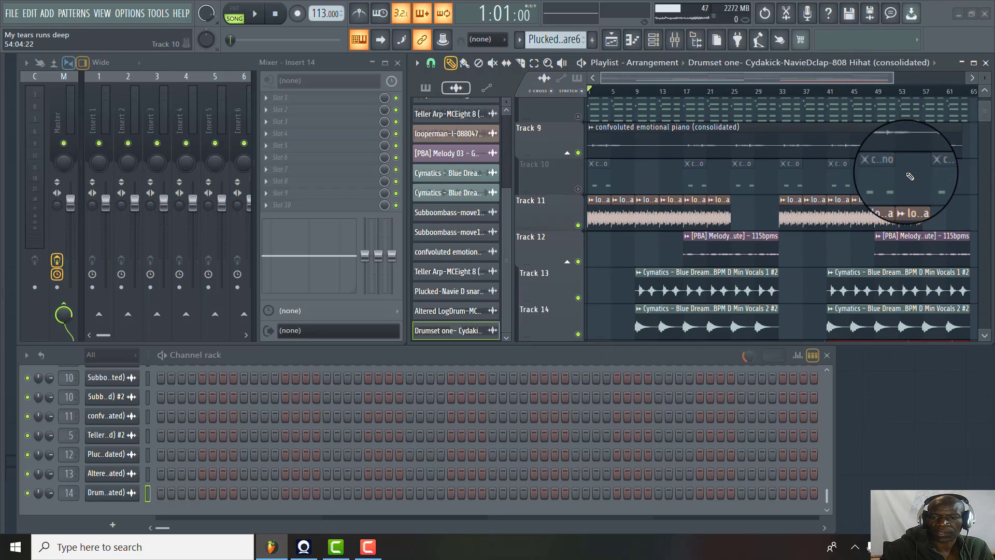
scroll(983, 117, "down", 6)
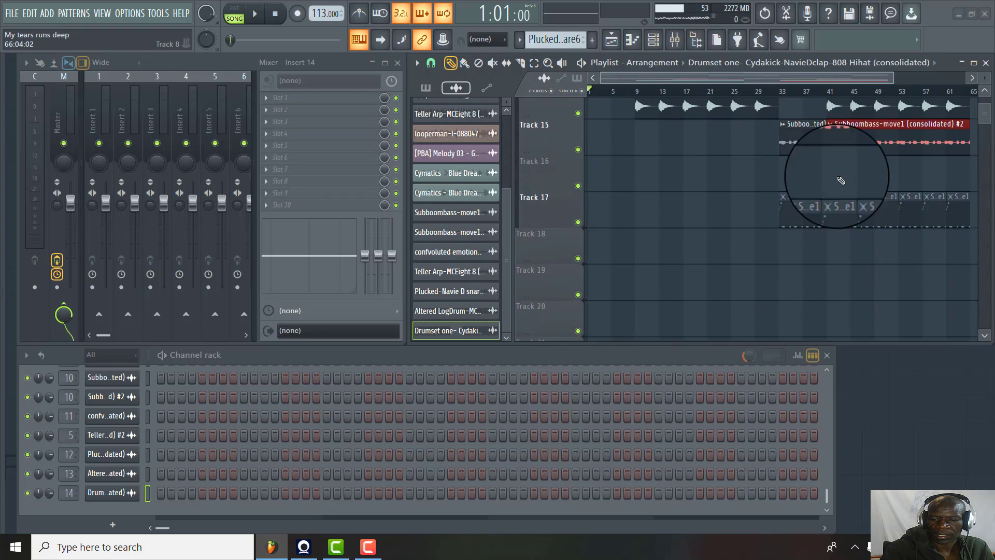
left_click(579, 222)
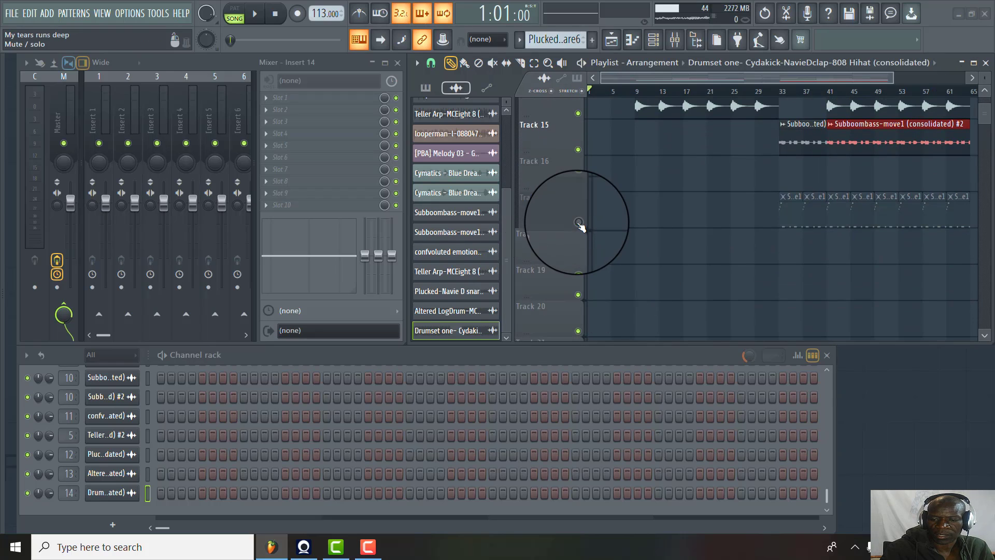
Select all clips on Track 17, move them up to Track 16, and mute Track 16
left_click(534, 64)
left_click(569, 214)
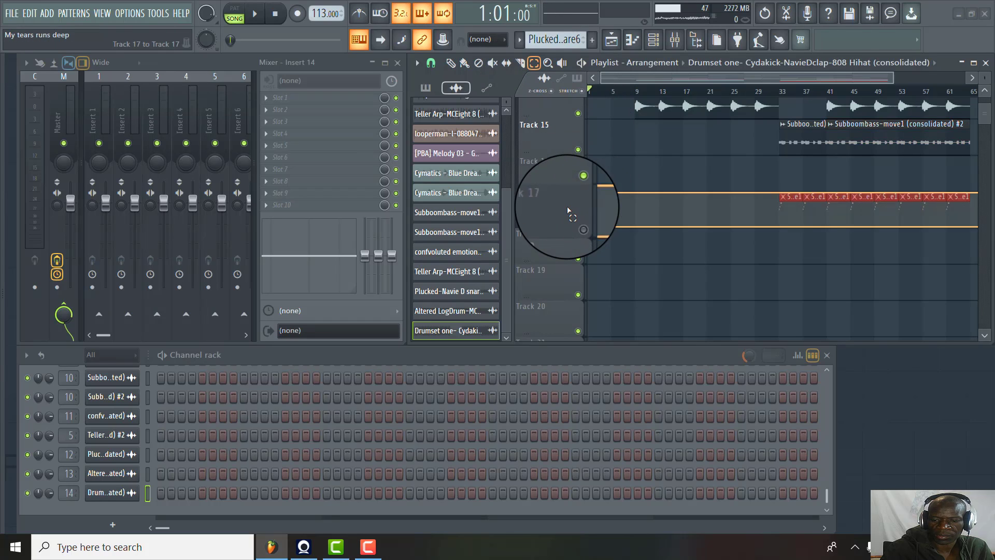
key("shift+Up")
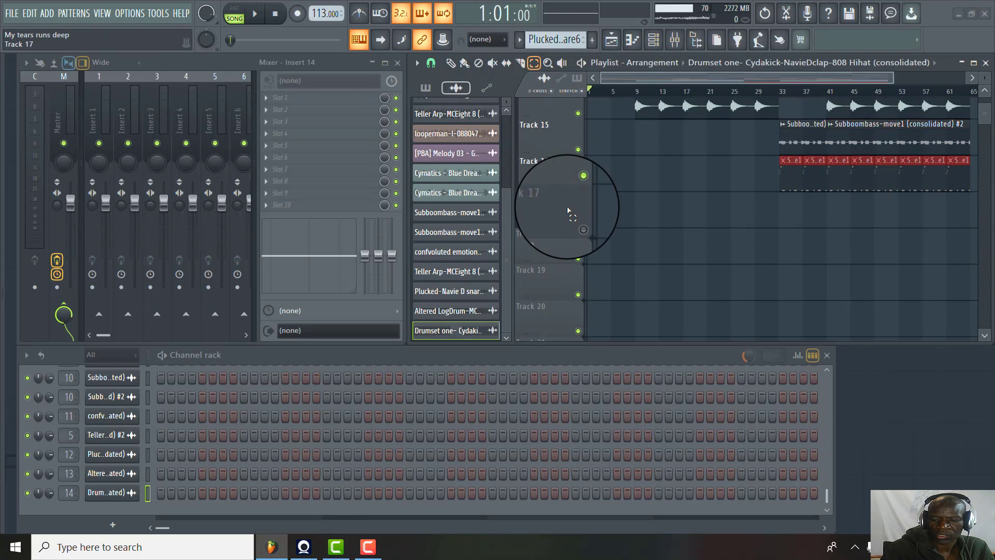
left_click(578, 185)
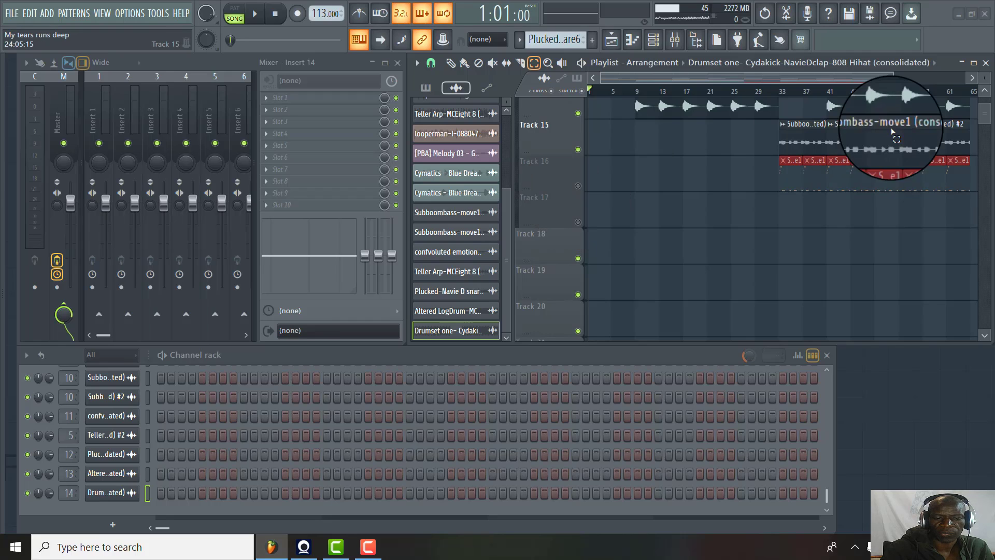
Consolidate the [PBA] Melody and Cymatics vocal clips on Tracks 12 to 14 into a 16Bit int stereo WAV, rendering in the background
scroll(985, 117, "up", 7)
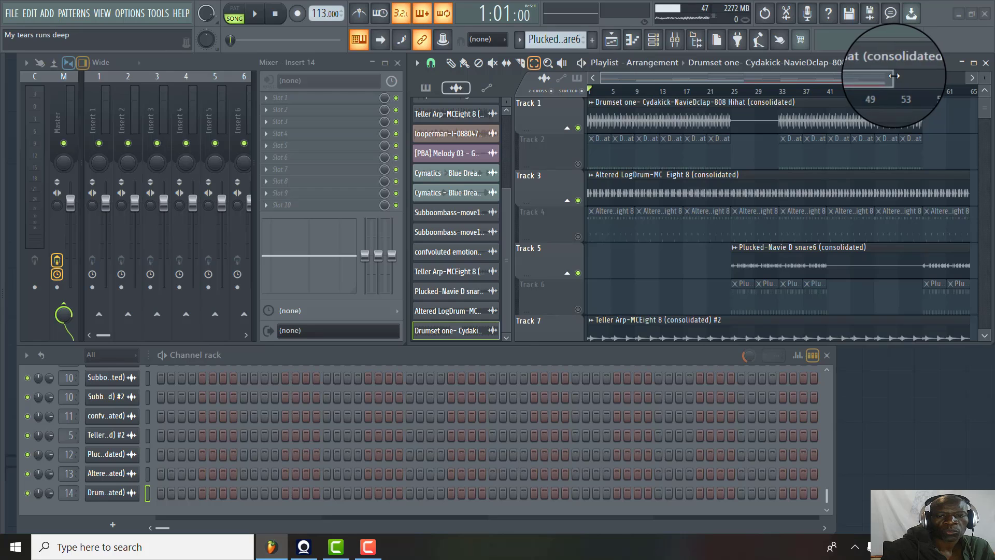
left_click_drag(893, 78, 897, 78)
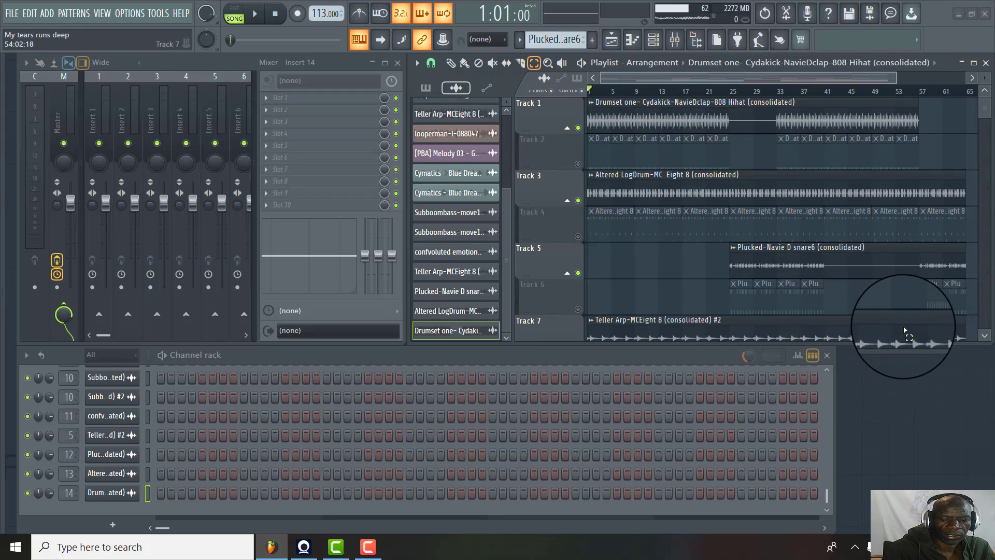
mouse_move(898, 343)
left_mouse_down()
mouse_move(916, 533)
mouse_move(911, 309)
mouse_move(912, 344)
left_mouse_up()
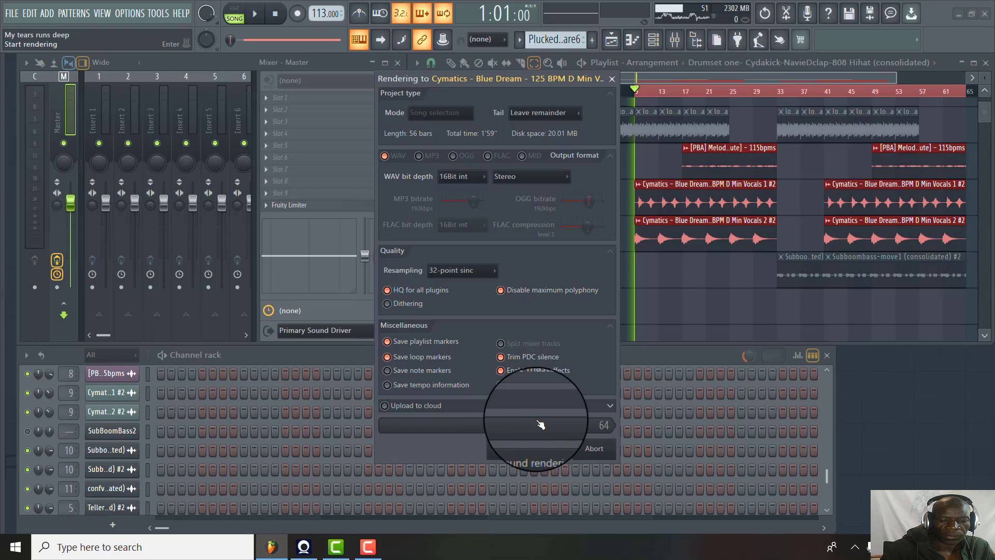
left_click(543, 424)
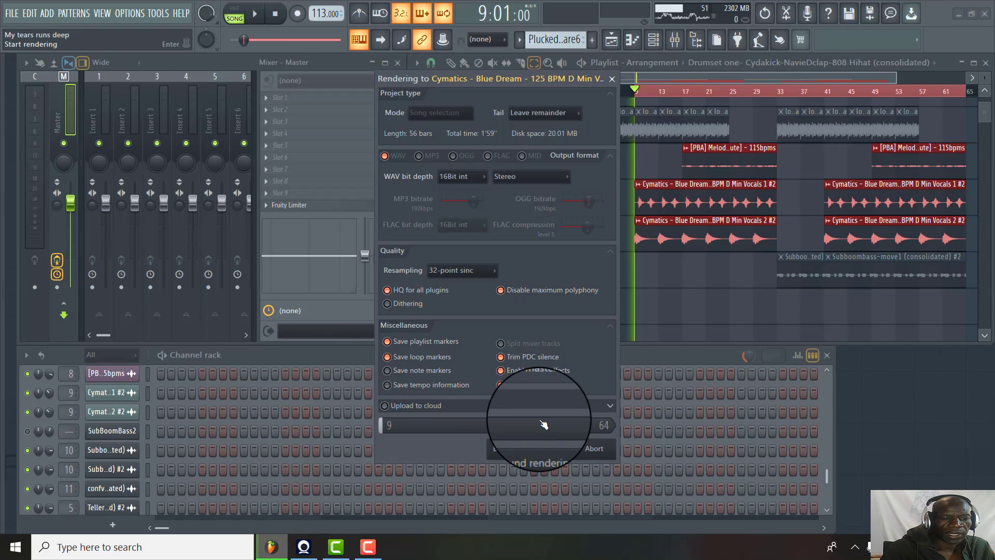
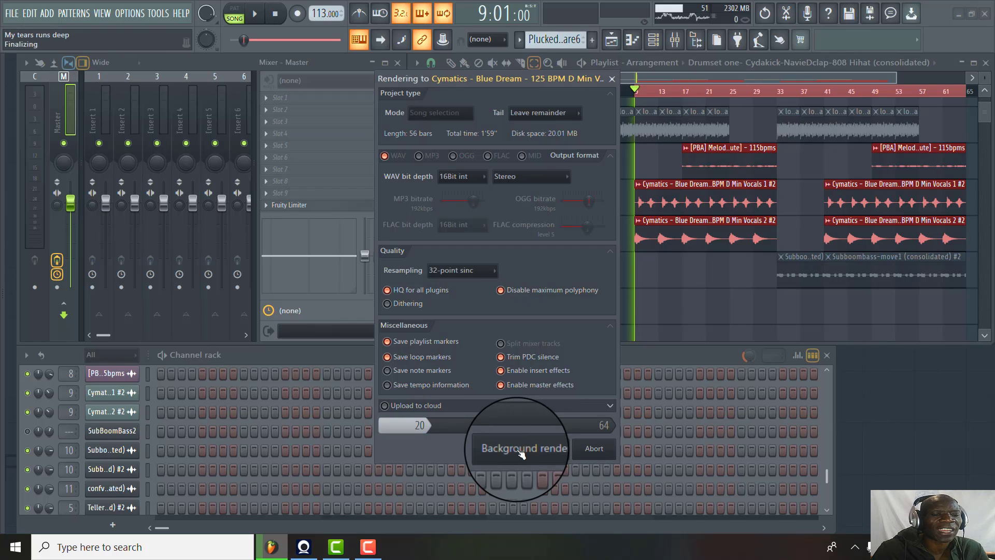
left_click(521, 449)
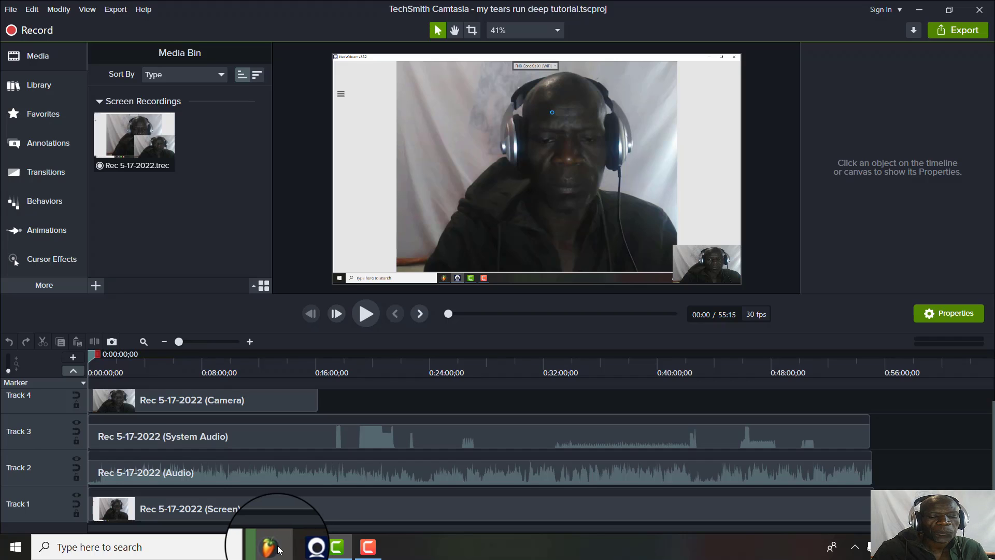
Return to FL Studio, play the arrangement, adjust the master volume, and examine the consolidated Cymatics vocals clip on Track 12
left_click(280, 548)
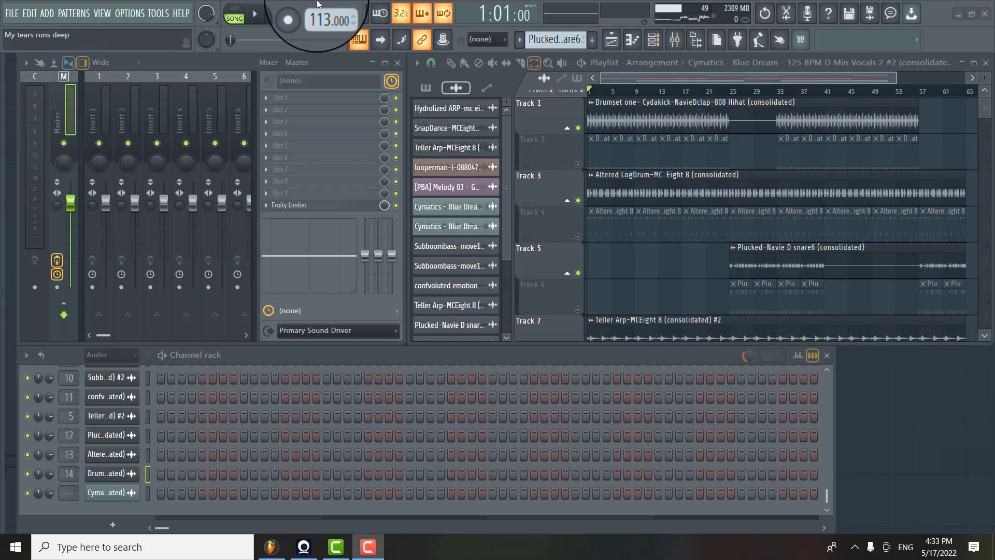
left_click(257, 16)
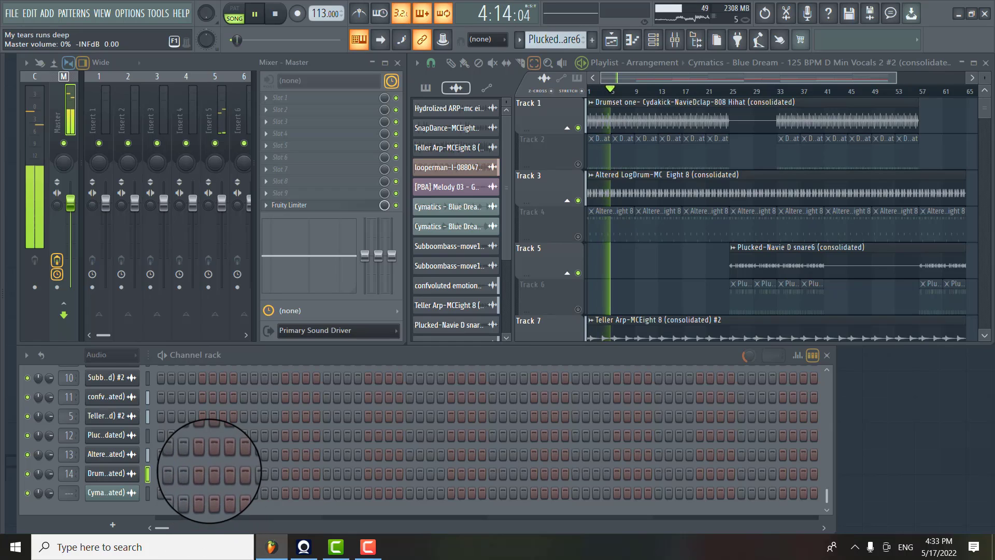
left_click_drag(206, 20, 207, 14)
left_click_drag(192, 499, 189, 406)
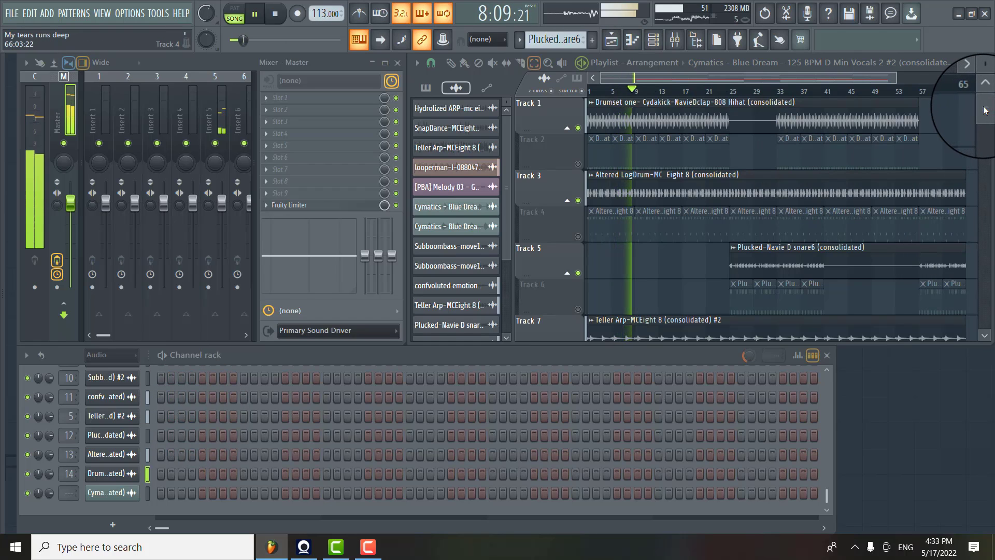
scroll(989, 109, "down", 5)
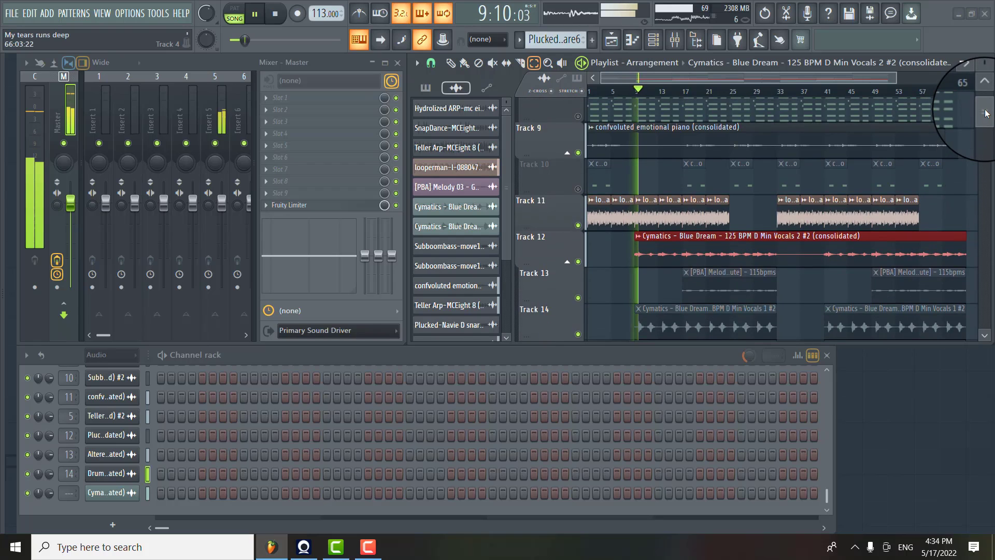
scroll(986, 113, "down", 1)
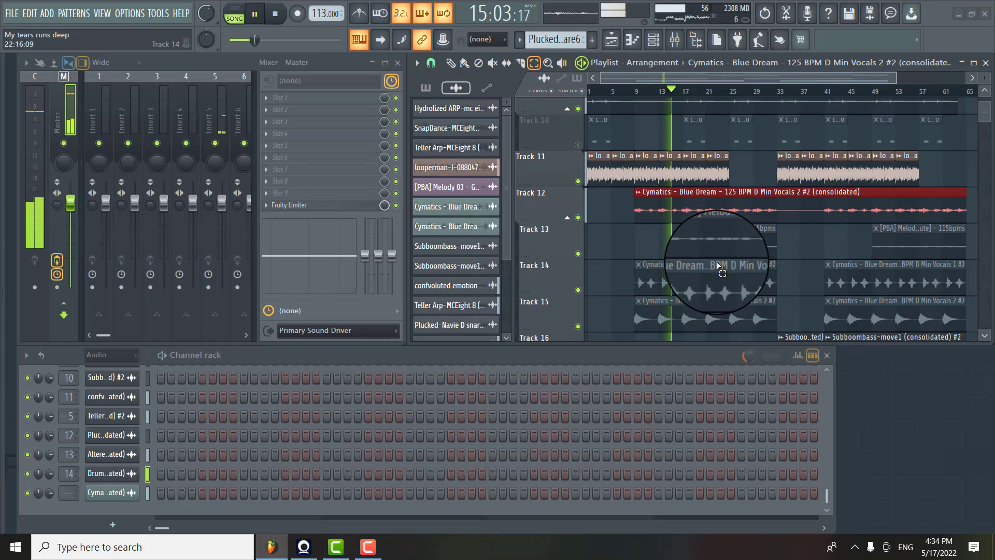
Mute Tracks 13, 14 and 15 with the original melody and vocal clips, and stop playback
left_click(578, 254)
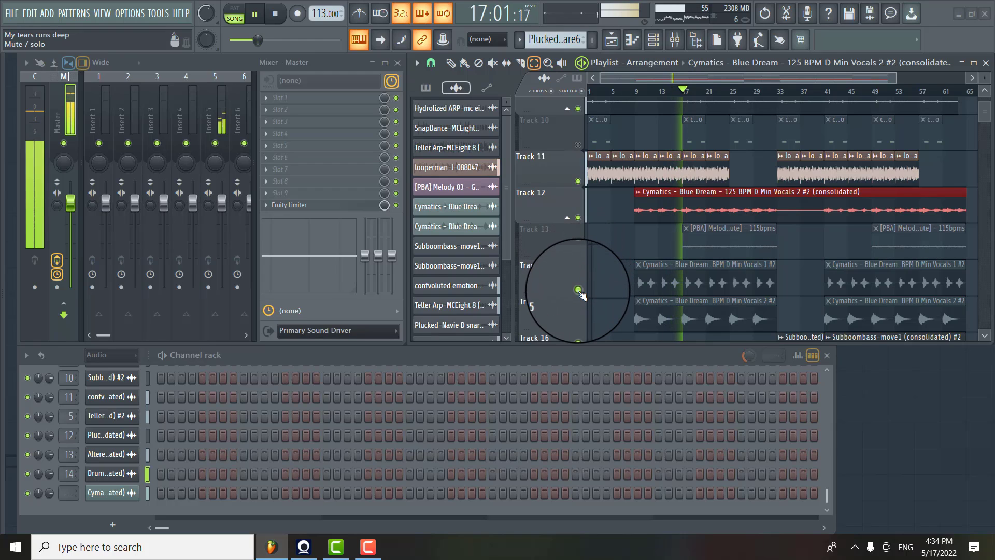
left_click(578, 290)
left_click(578, 326)
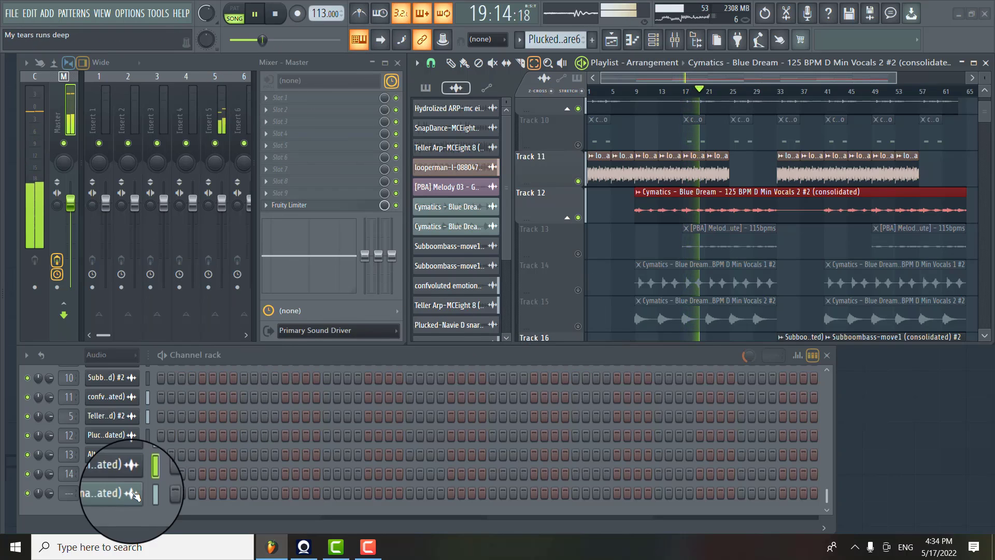
left_click(275, 14)
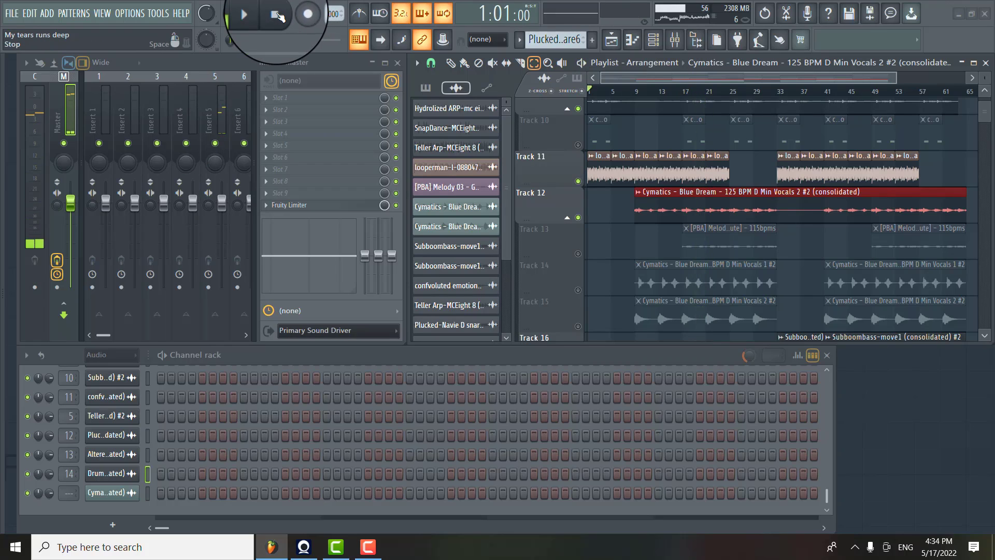
Set the Cymatics - Blue Dream Vocals 2 #2 (consolidated) channel's time stretching to Stretch and its declicking mode to Crossfade (bleeding)
left_click(111, 495)
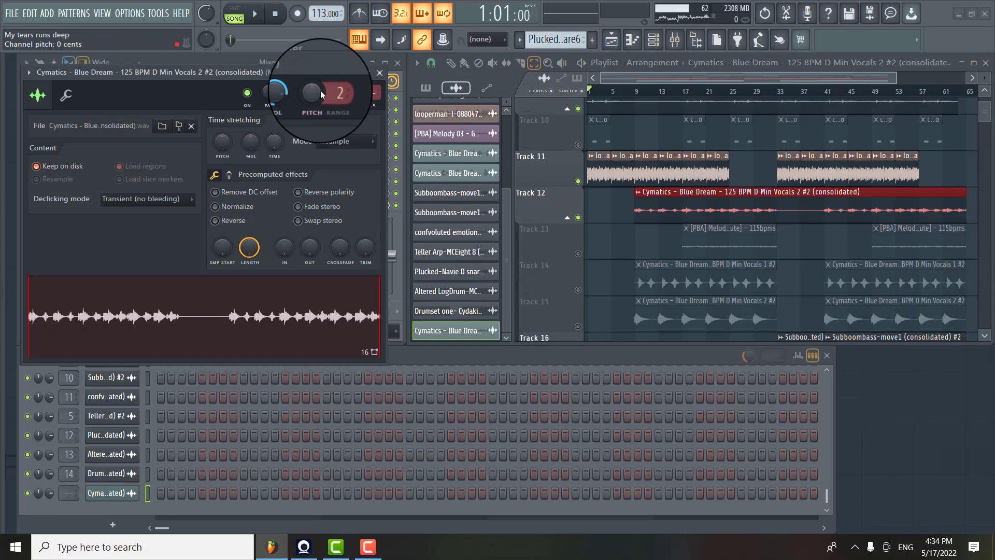
left_click(374, 146)
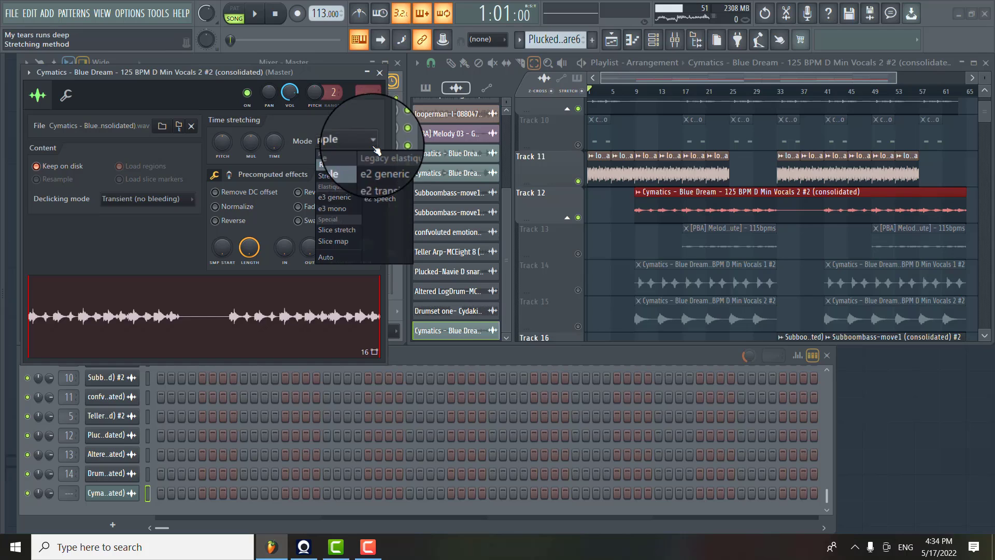
left_click(363, 177)
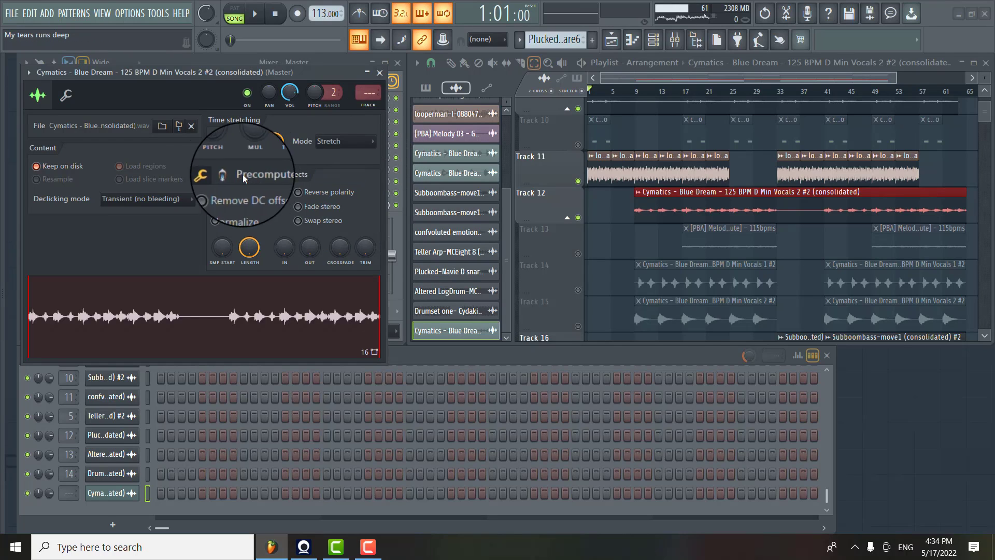
left_click(194, 202)
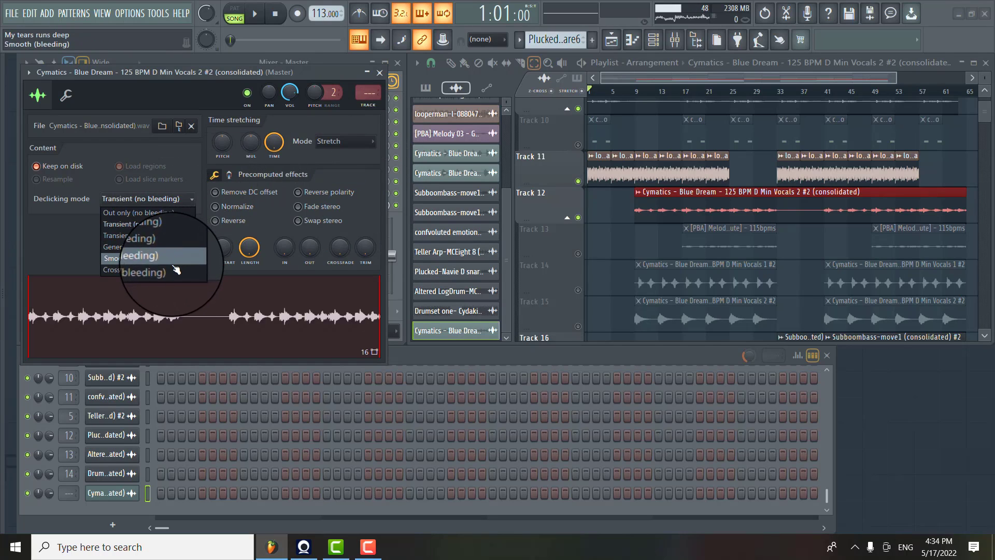
left_click(175, 272)
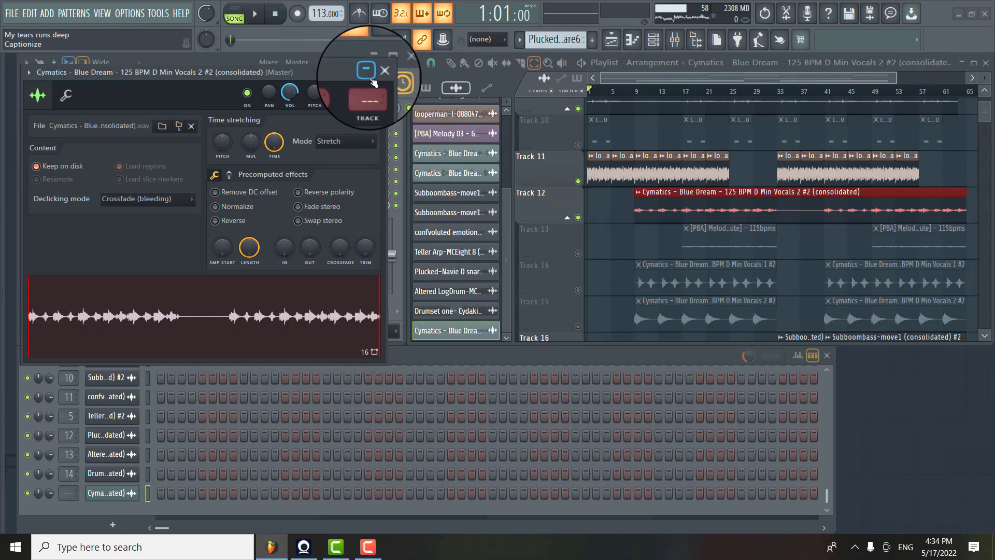
left_click(381, 75)
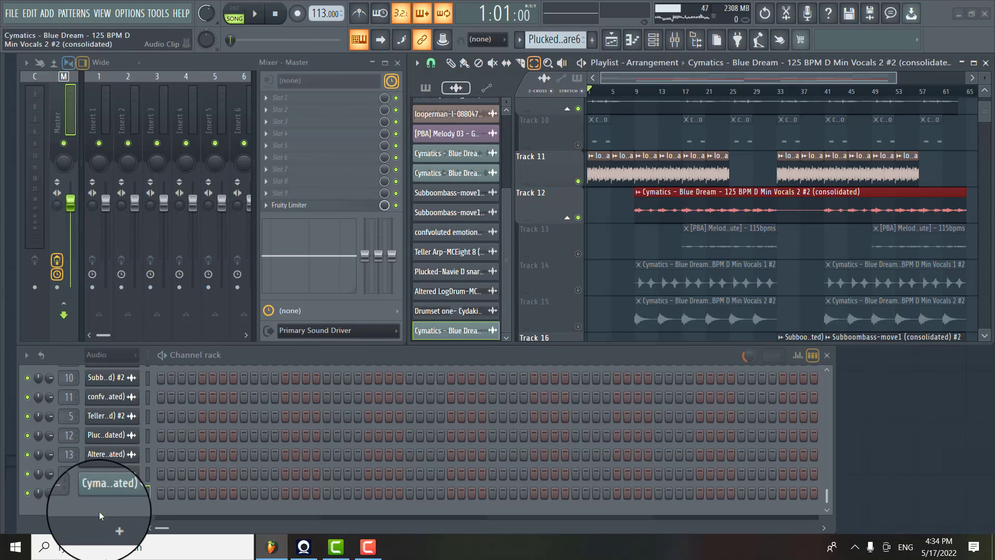
Route the consolidated Cymatics vocals channel to mixer insert 15 and play the arrangement
left_click_drag(66, 488, 65, 397)
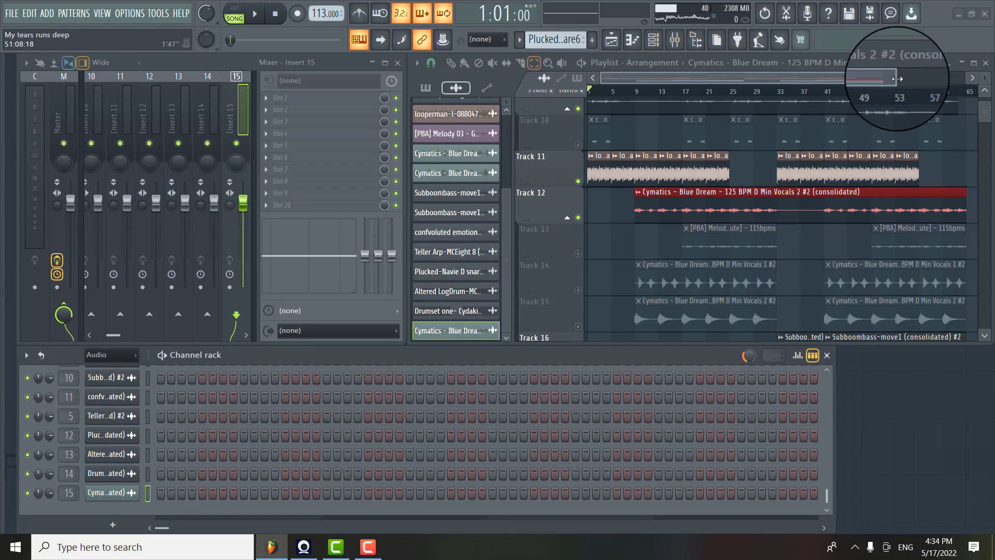
left_click_drag(895, 79, 898, 78)
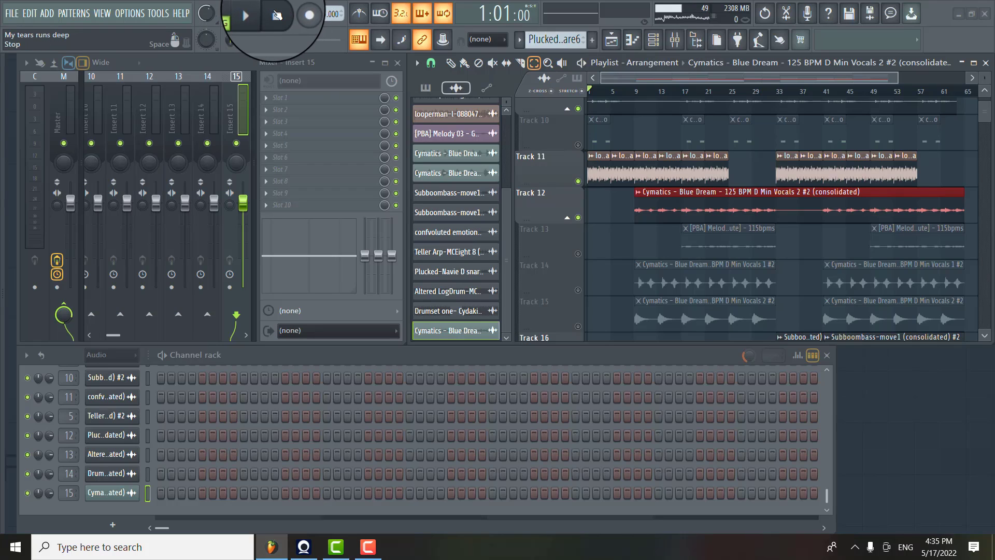
left_click(244, 15)
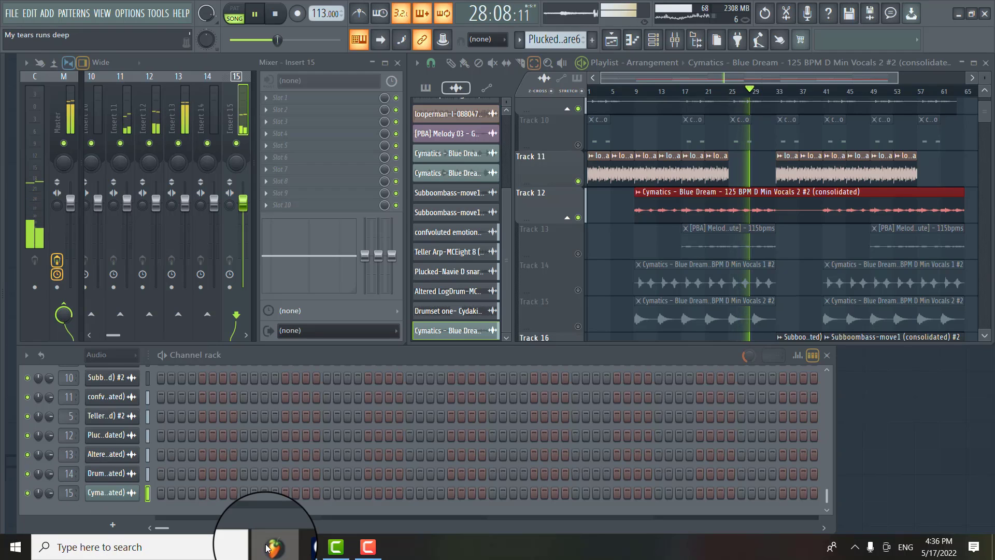
mouse_move(310, 544)
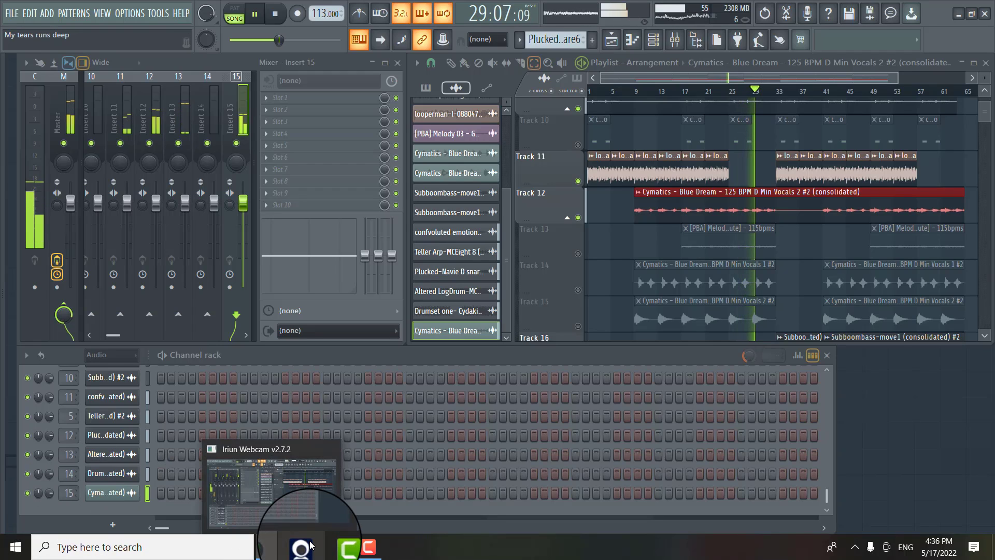